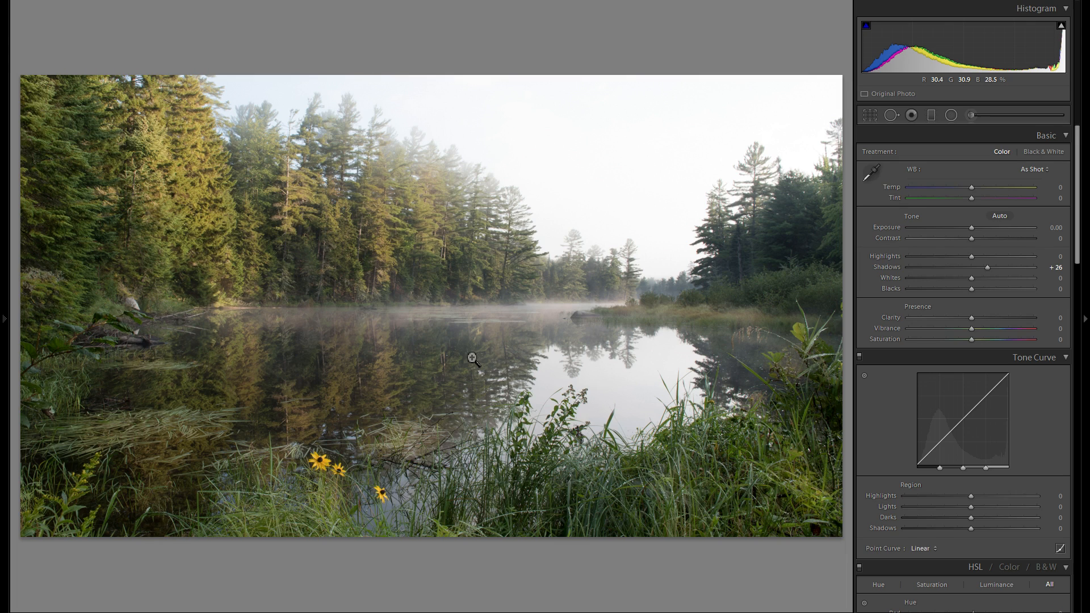
# Set the photo's Highlights to −100, Shadows to −32 and Whites to +50
pyautogui.moveTo(987, 267); pyautogui.dragTo(875, 254)
pyautogui.moveTo(971, 278); pyautogui.dragTo(1003, 277)
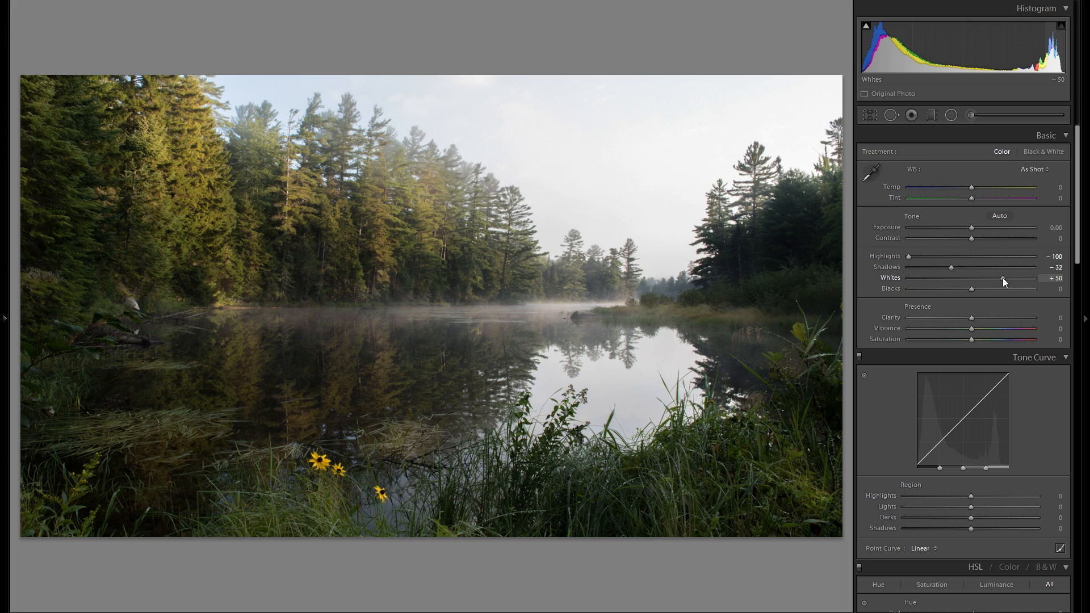
pyautogui.doubleClick(894, 277)
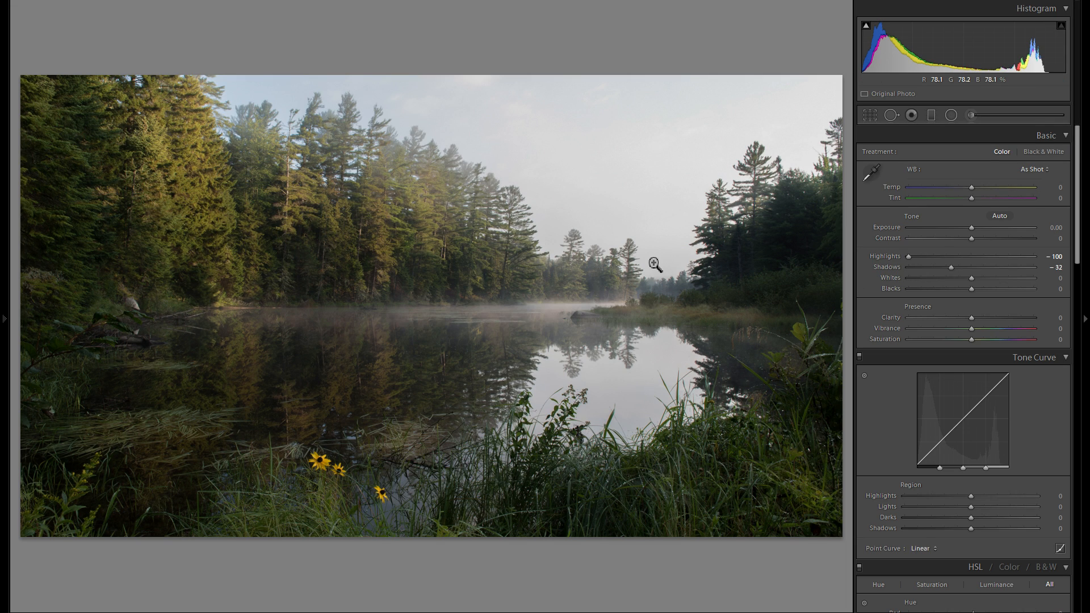
pyautogui.hotkey('ctrl', 'z')
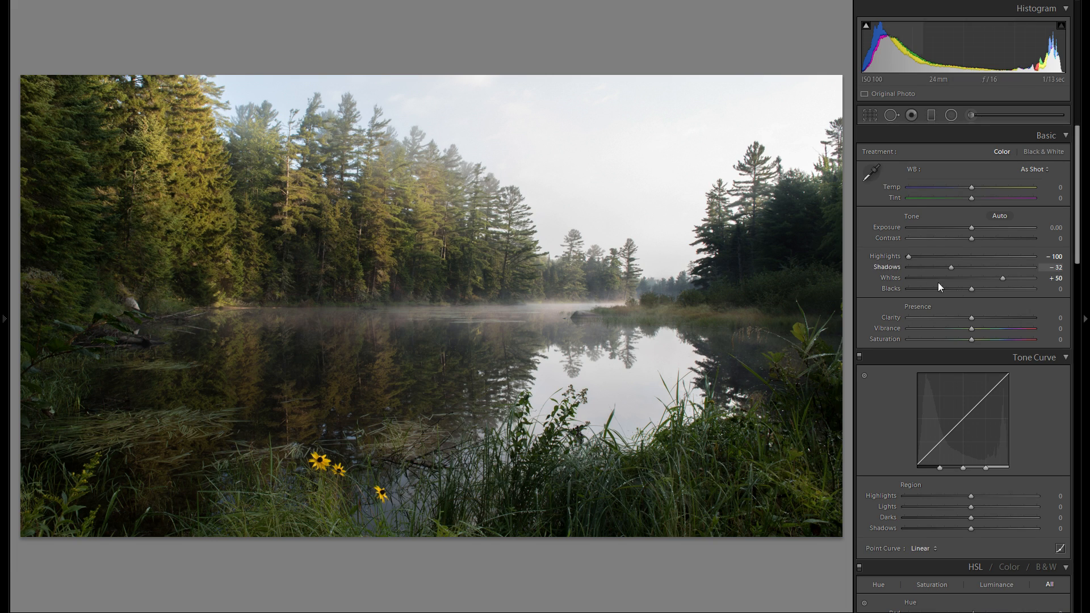
# Try the Blacks at −61 and at +56, and reset them to their default
pyautogui.moveTo(962, 288); pyautogui.dragTo(935, 288)
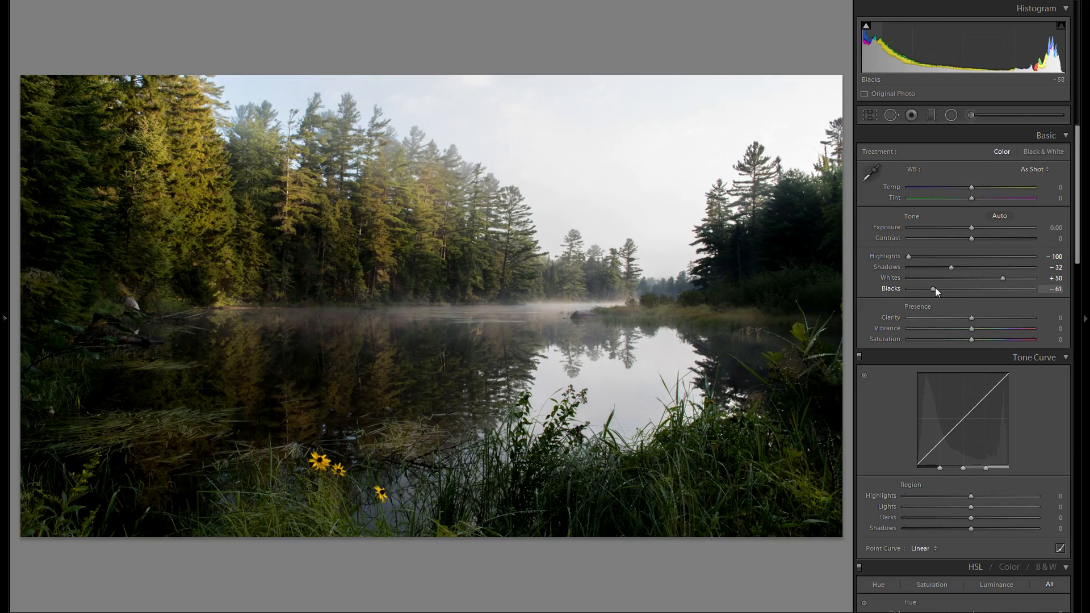
pyautogui.doubleClick(895, 288)
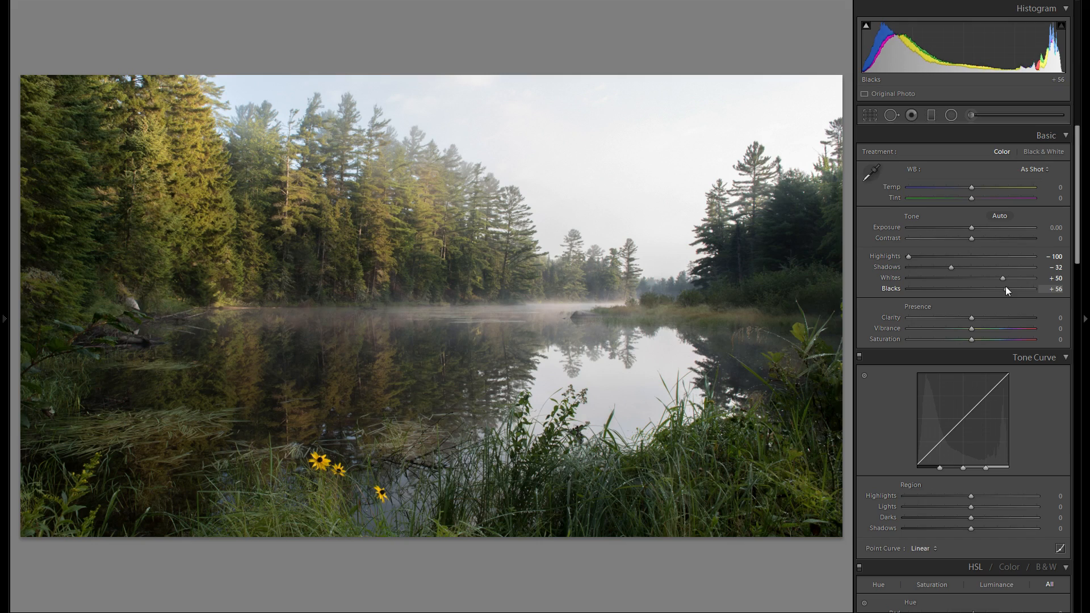
pyautogui.press('-')
pyautogui.press('-')
pyautogui.press('-')
pyautogui.doubleClick(891, 288)
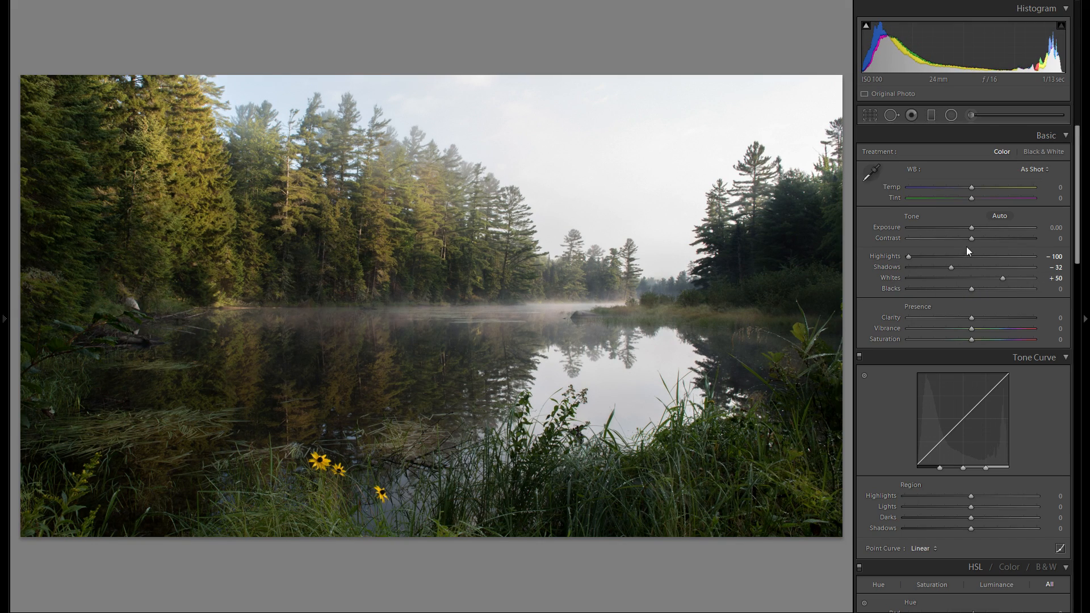
# Raise the Contrast to +27 and the Blacks to +58
pyautogui.moveTo(973, 239)
pyautogui.mouseDown()
pyautogui.moveTo(1007, 240)
pyautogui.moveTo(990, 236)
pyautogui.mouseUp()
pyautogui.moveTo(979, 287); pyautogui.dragTo(1008, 284)
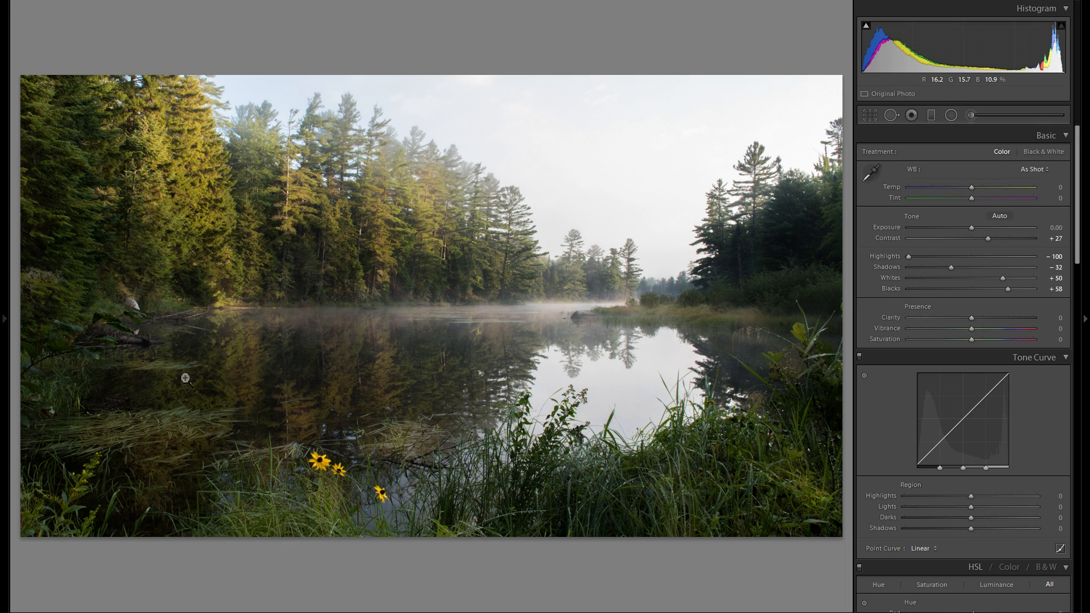
# Compare the White Clipping history state with the latest Black Clipping state, leaving the latest one active
pyautogui.press('F7')
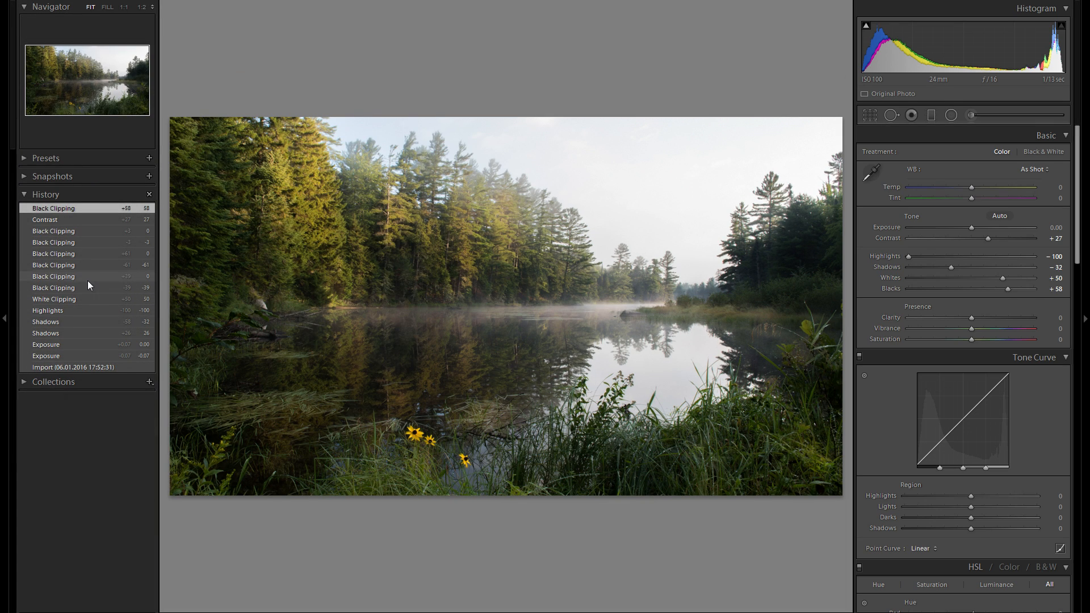
pyautogui.click(86, 295)
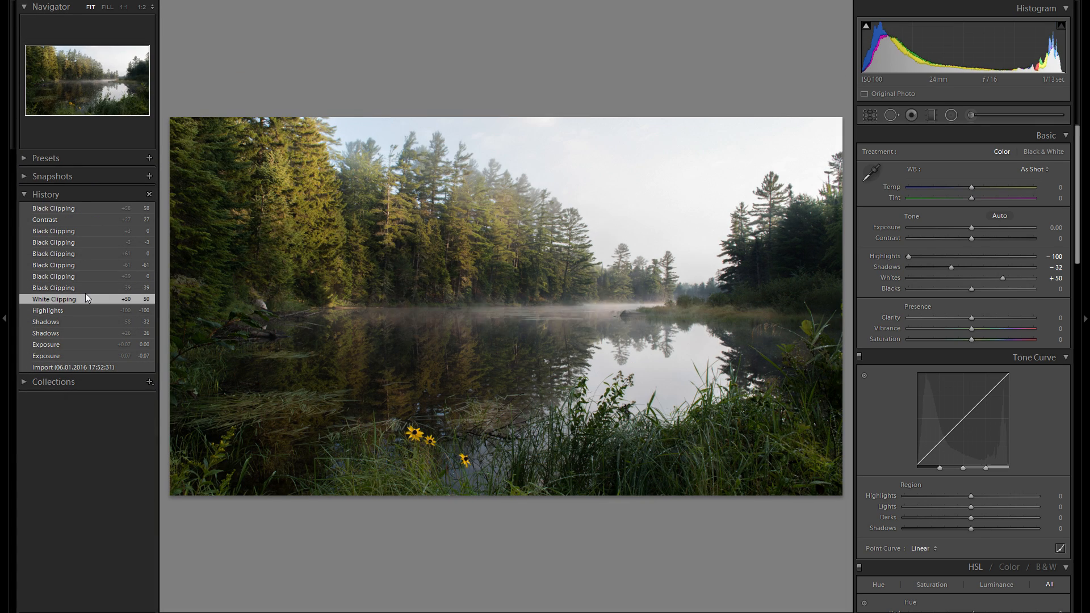
pyautogui.click(96, 209)
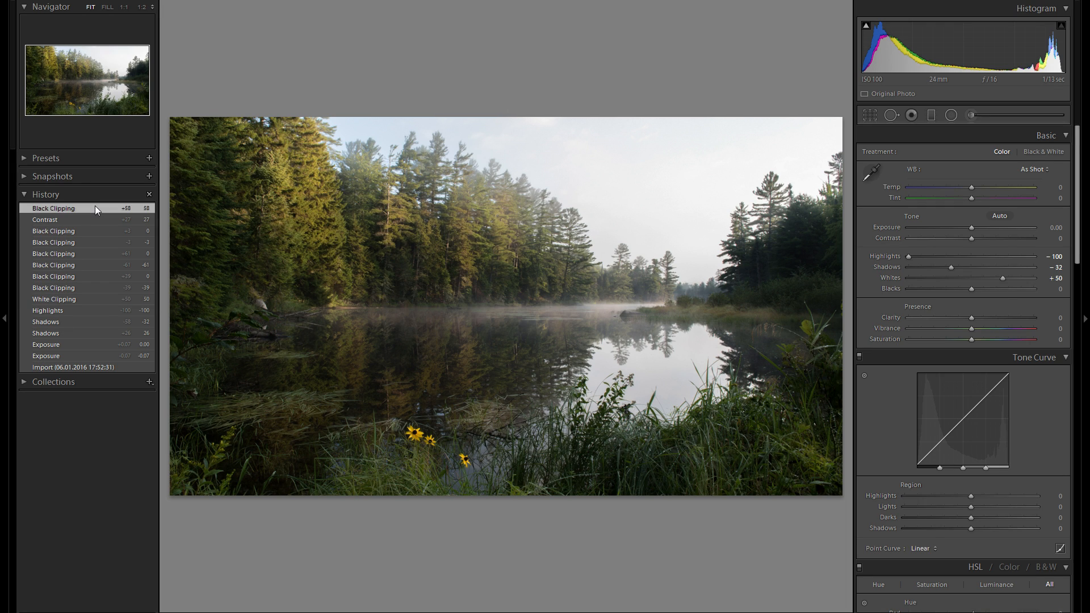
pyautogui.click(81, 298)
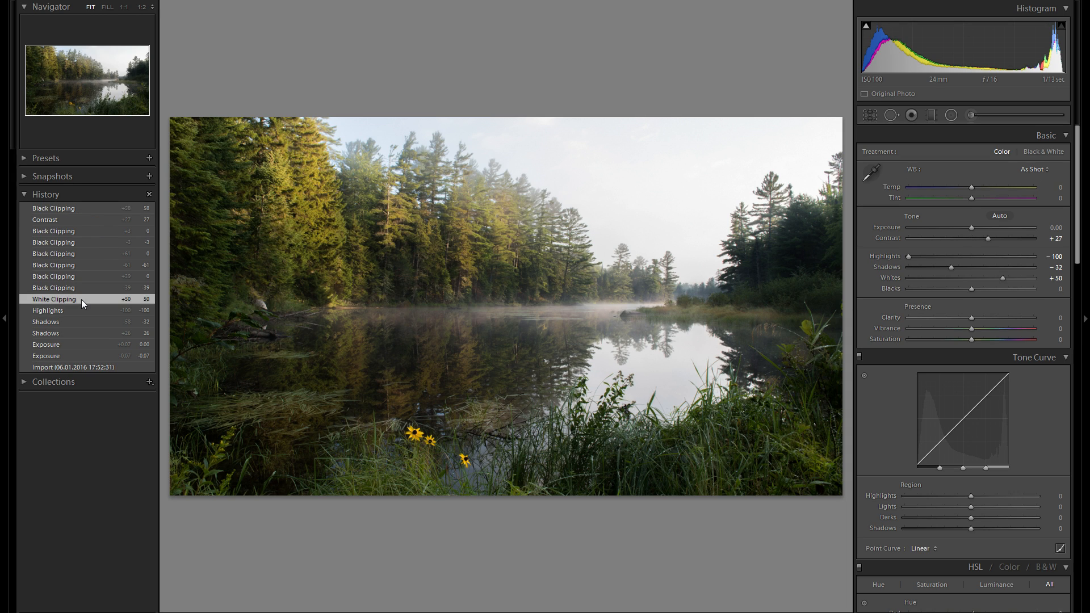
pyautogui.click(111, 210)
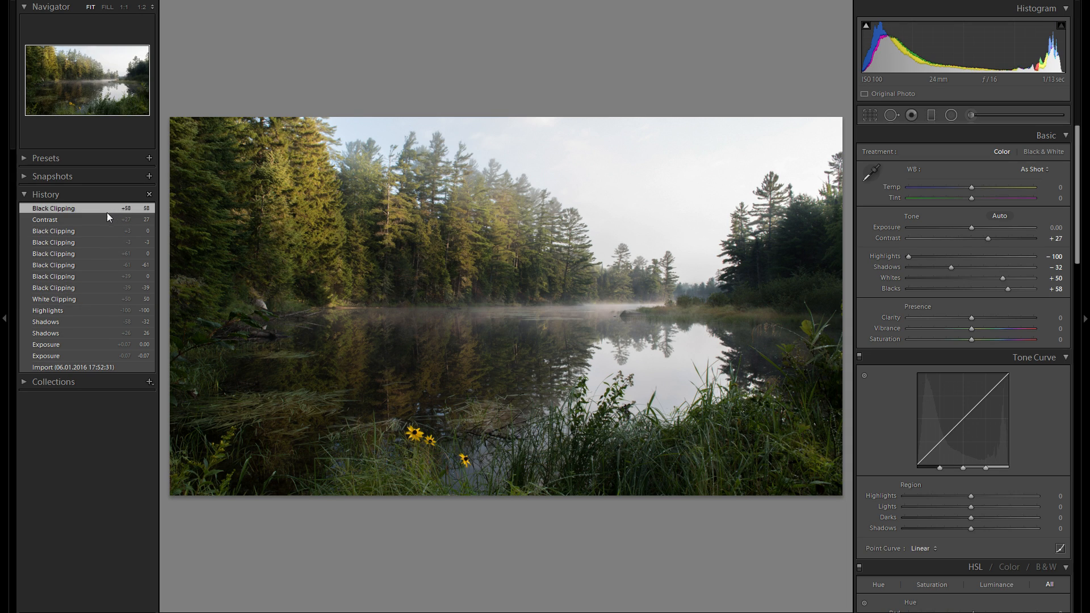
pyautogui.click(8, 263)
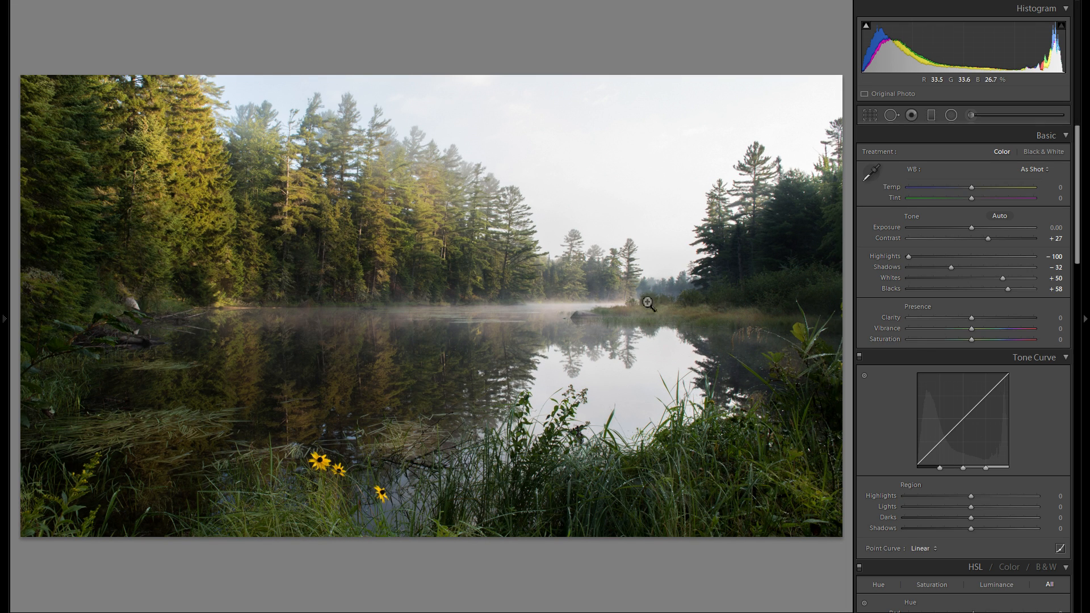
# Try softening the photo with a global Clarity of −49 and an adjustment brush set to Clarity −31
pyautogui.moveTo(975, 318); pyautogui.dragTo(942, 322)
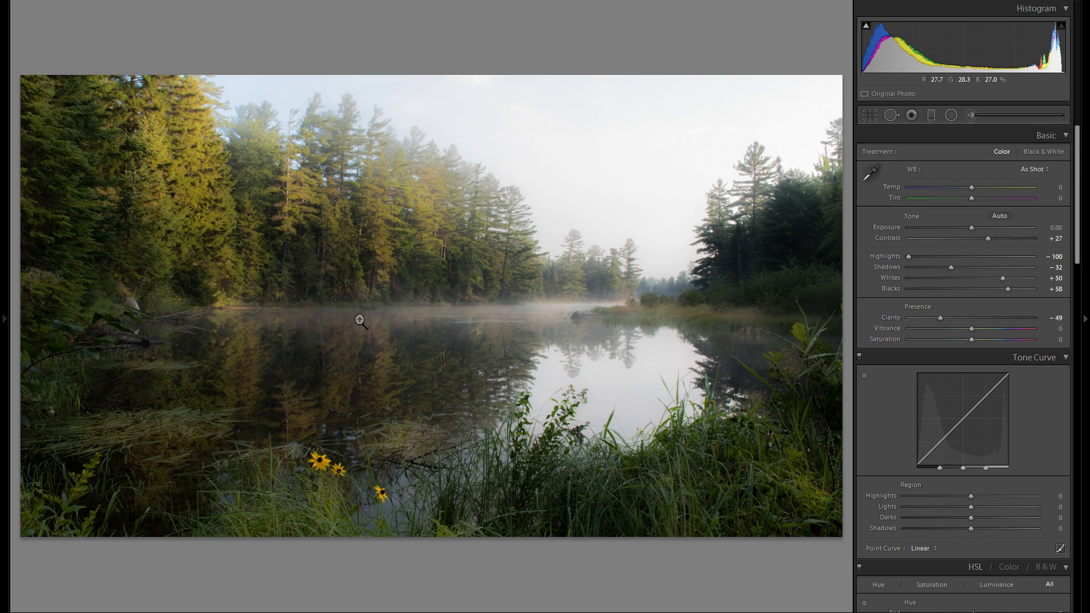
pyautogui.doubleClick(892, 318)
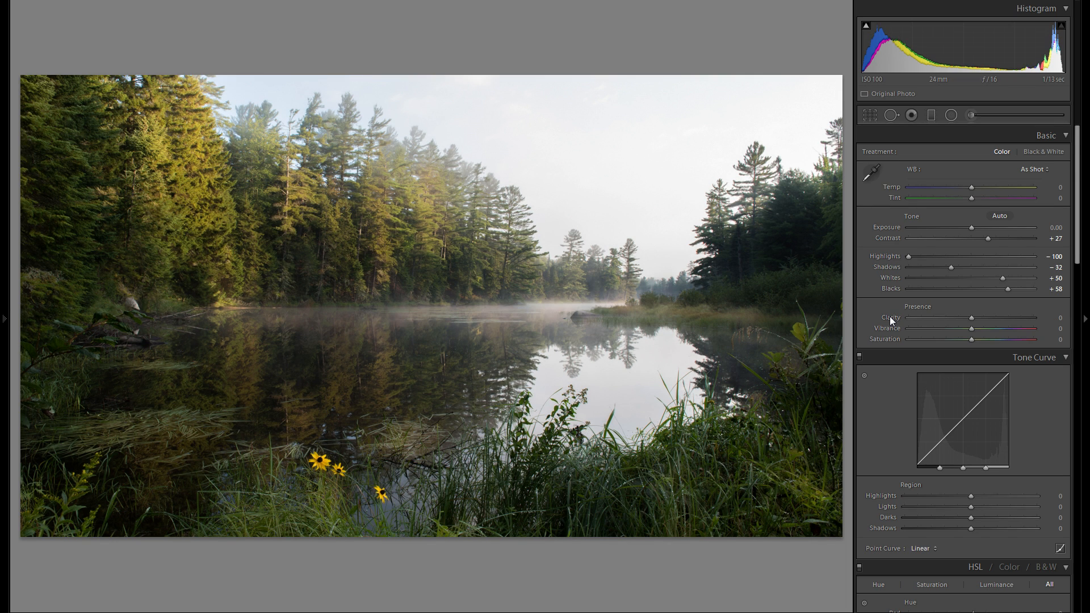
pyautogui.click(970, 118)
pyautogui.moveTo(948, 242); pyautogui.dragTo(955, 241)
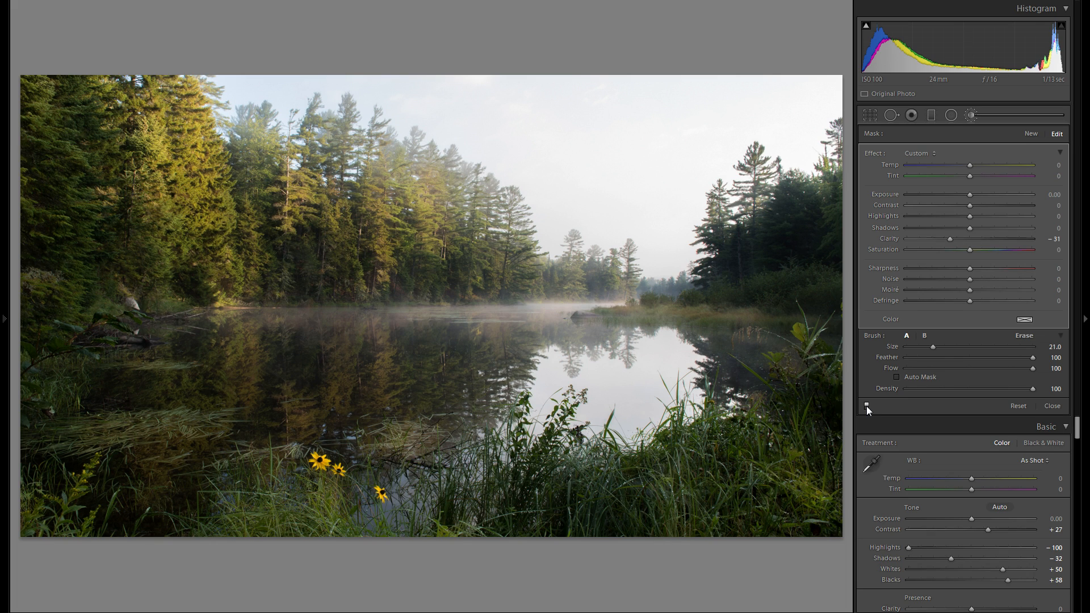
pyautogui.click(970, 115)
# Try warming the whole photo with a Temp of +20, and reset it
pyautogui.moveTo(972, 187)
pyautogui.mouseDown()
pyautogui.moveTo(963, 186)
pyautogui.moveTo(986, 186)
pyautogui.mouseUp()
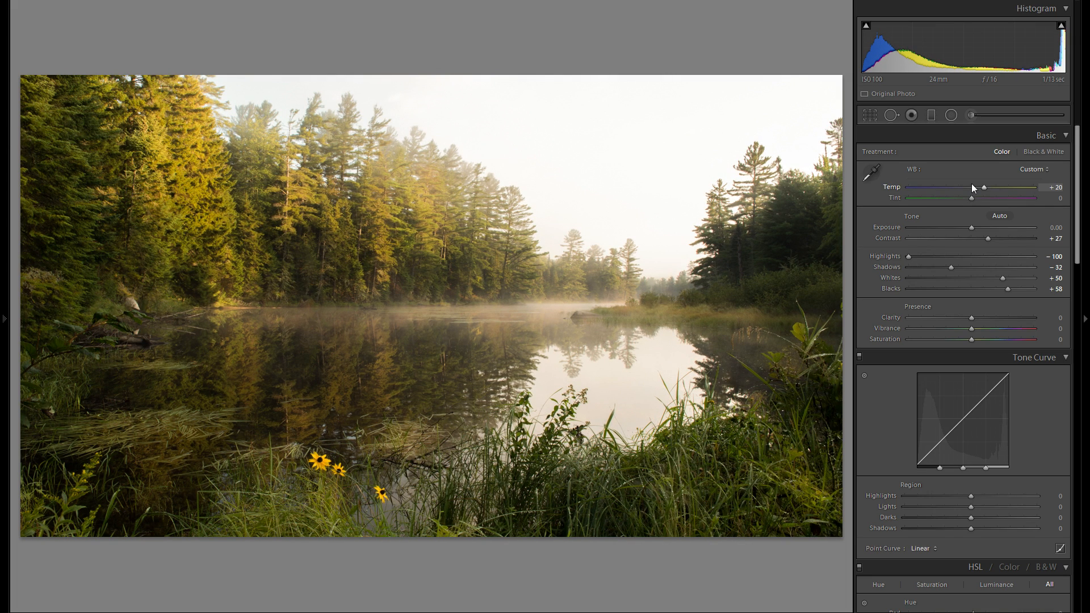
pyautogui.doubleClick(894, 188)
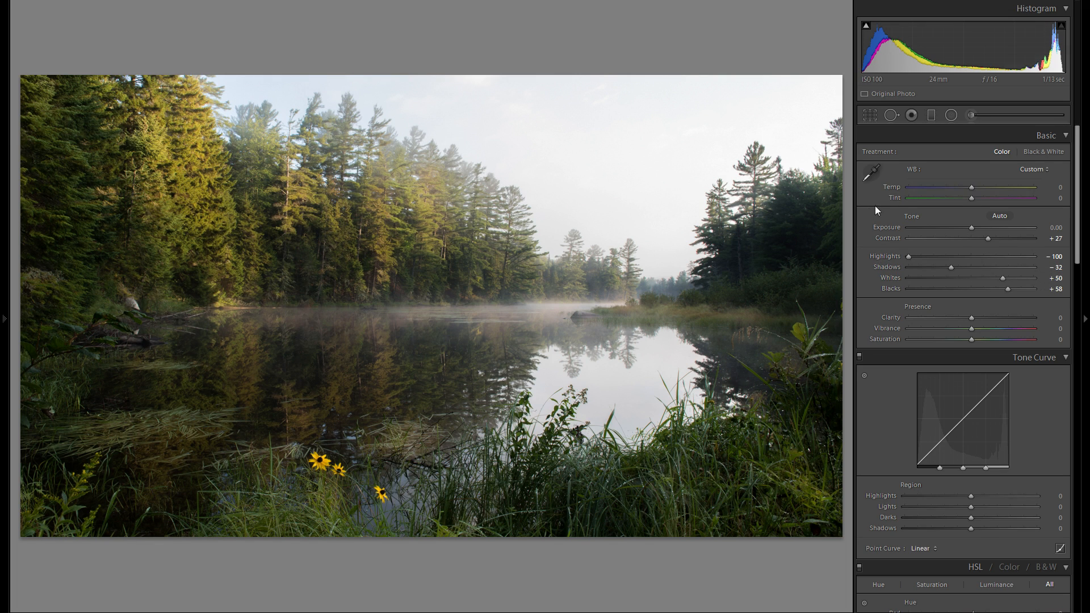
# Tint the highlights warm yellow with Split Toning, using Hue 50 and Saturation 29
pyautogui.scroll(-3, 980, 277)
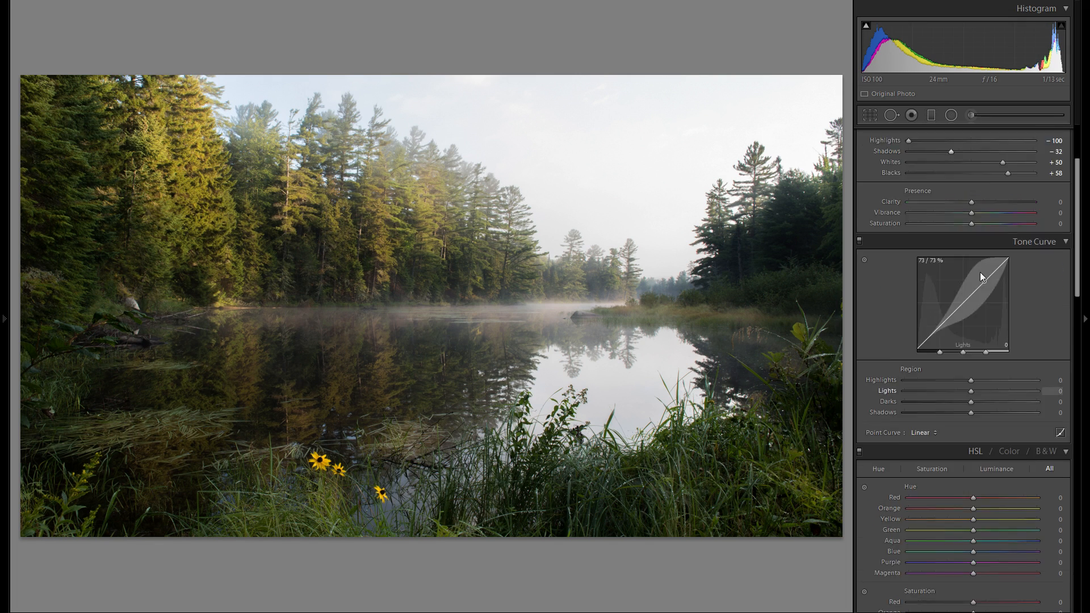
pyautogui.scroll(-10, 973, 290)
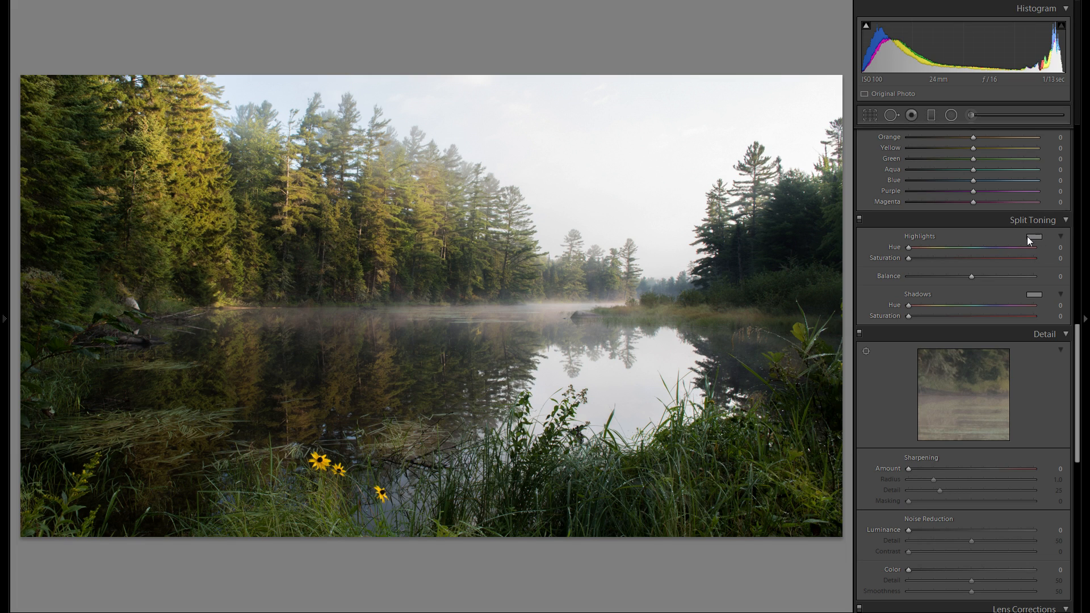
pyautogui.click(1027, 237)
pyautogui.moveTo(908, 253); pyautogui.dragTo(903, 254)
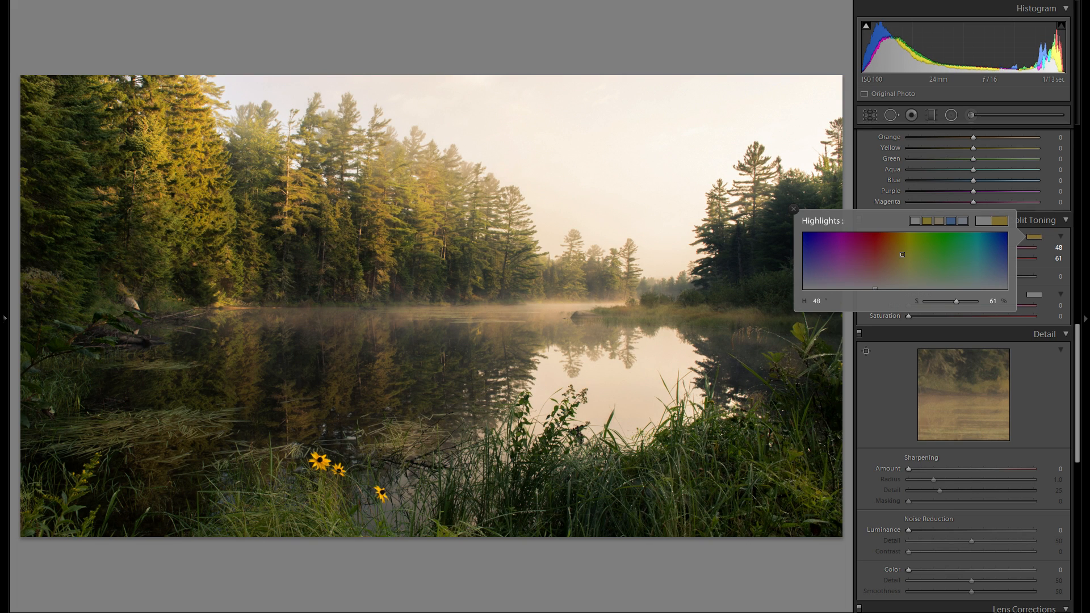
pyautogui.moveTo(902, 254); pyautogui.dragTo(903, 272)
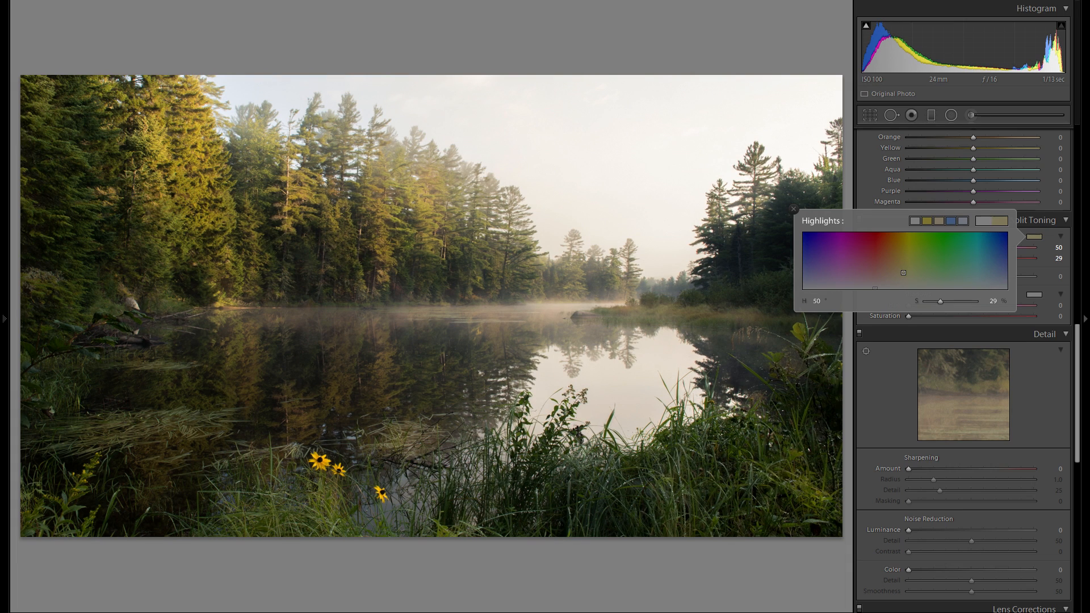
pyautogui.click(794, 209)
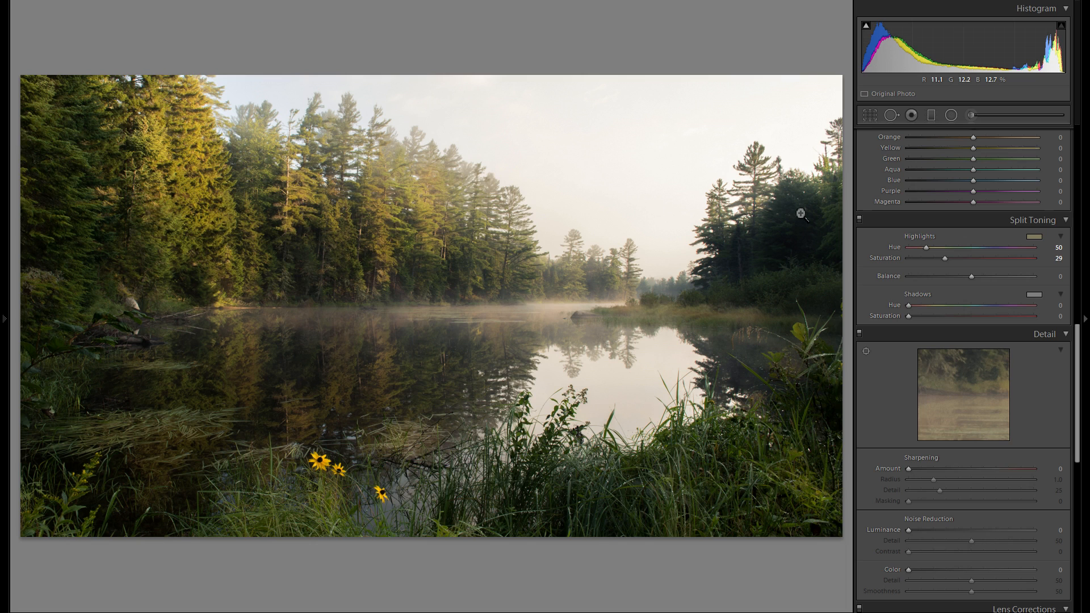
# Compare the photo with and without the Split Toning effect, leaving the effect enabled
pyautogui.click(859, 219)
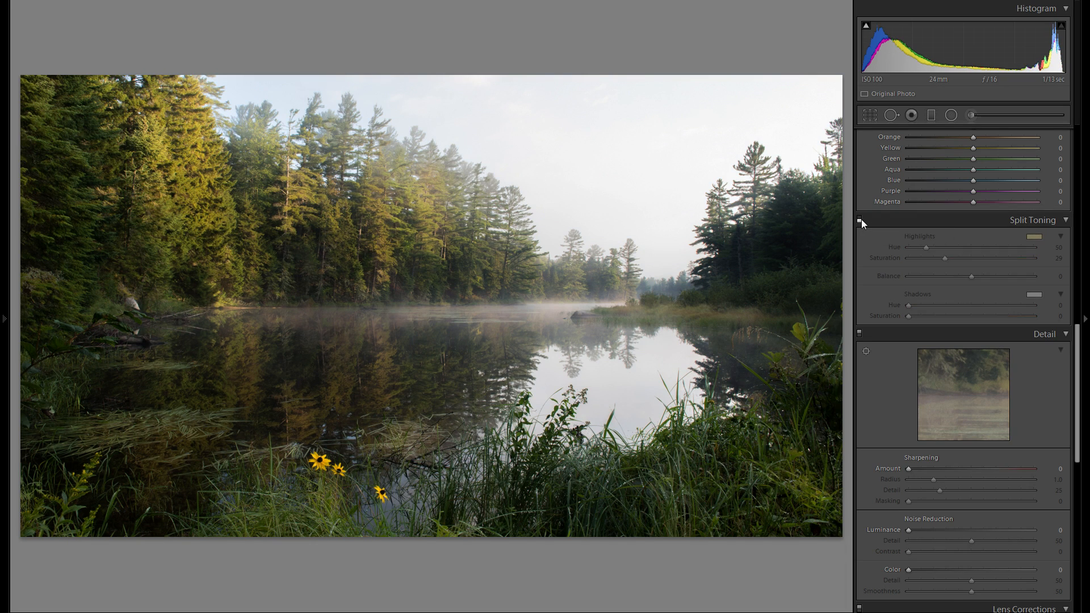
pyautogui.click(859, 219)
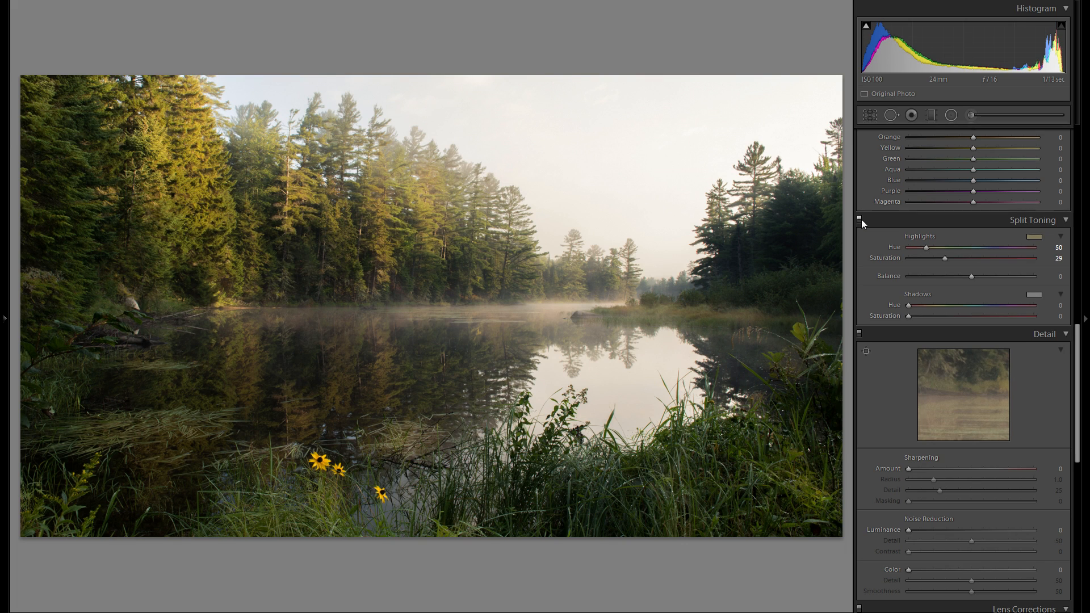
pyautogui.click(861, 219)
pyautogui.click(860, 219)
# Try shifting the Tint toward green and reset it, and set the Vibrance to +21
pyautogui.scroll(10, 937, 284)
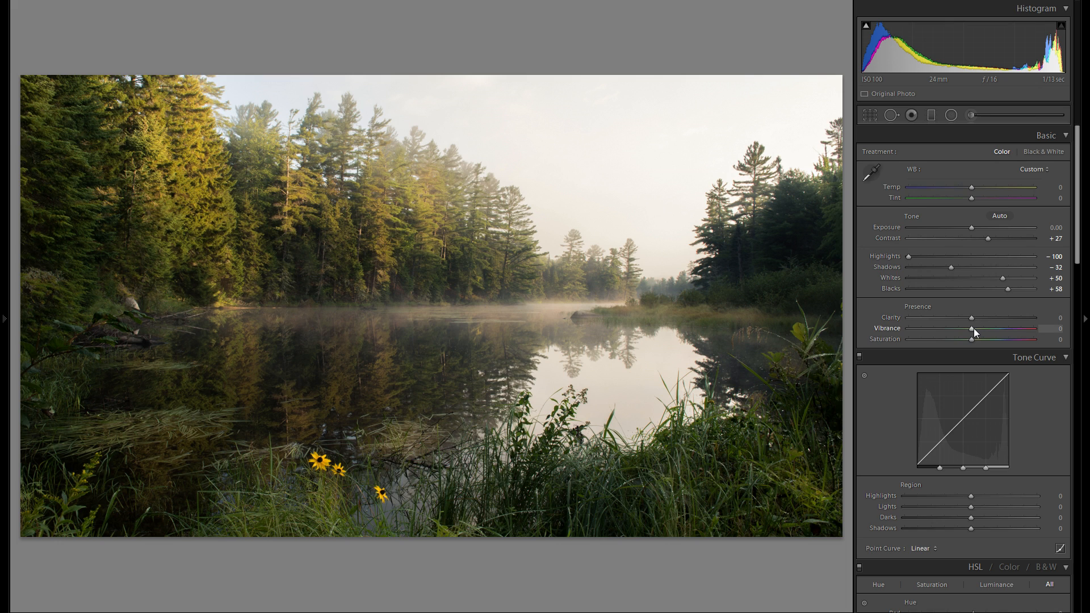
pyautogui.moveTo(972, 198)
pyautogui.mouseDown()
pyautogui.moveTo(936, 200)
pyautogui.moveTo(953, 200)
pyautogui.mouseUp()
pyautogui.doubleClick(952, 199)
pyautogui.moveTo(972, 328)
pyautogui.mouseDown()
pyautogui.moveTo(1047, 329)
pyautogui.moveTo(987, 332)
pyautogui.mouseUp()
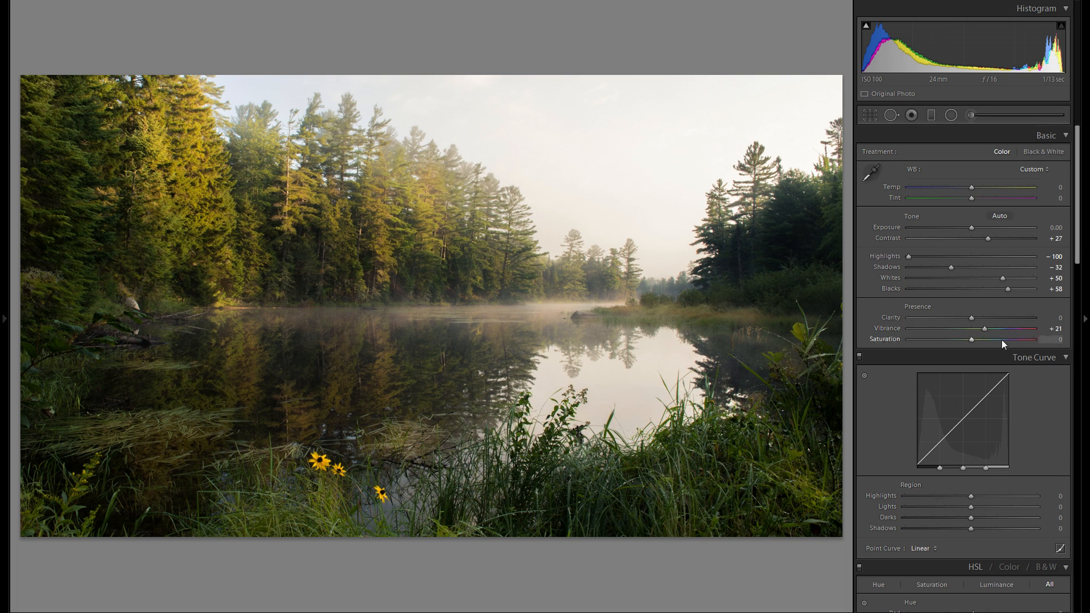
# Adjust the Tone Curve regions to Highlights +17, Lights −2 and Darks +15
pyautogui.scroll(-2, 955, 287)
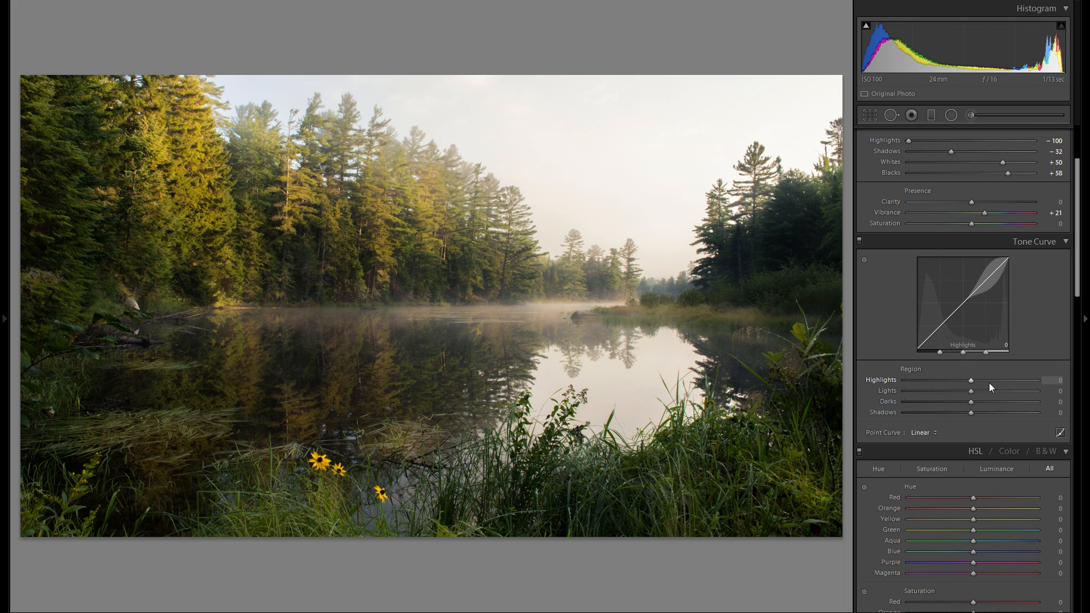
pyautogui.moveTo(973, 379)
pyautogui.mouseDown()
pyautogui.moveTo(1001, 383)
pyautogui.moveTo(972, 379)
pyautogui.mouseUp()
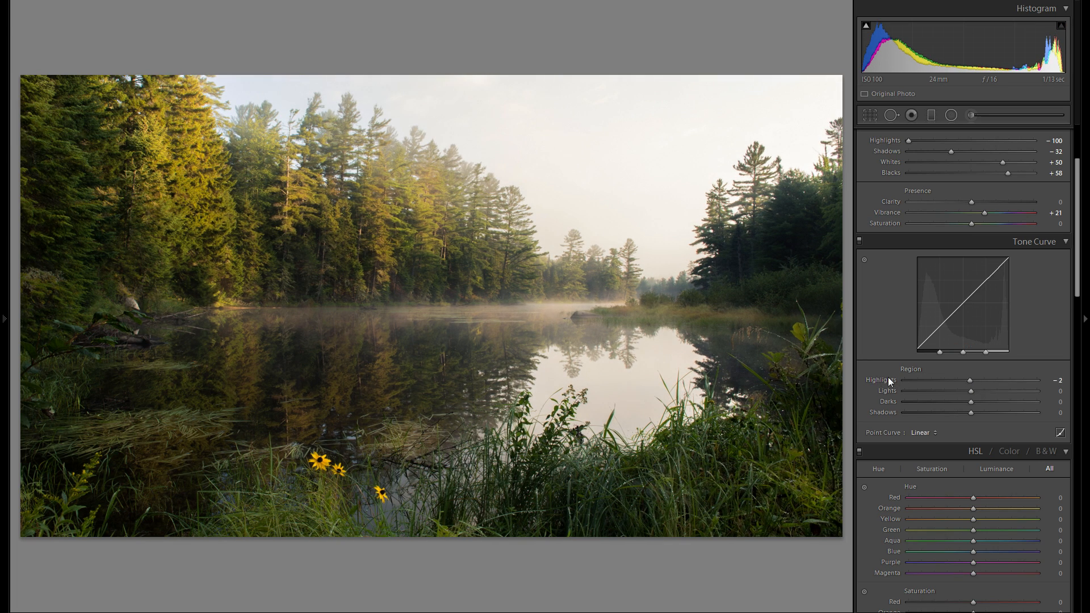
pyautogui.scroll(3, 892, 383)
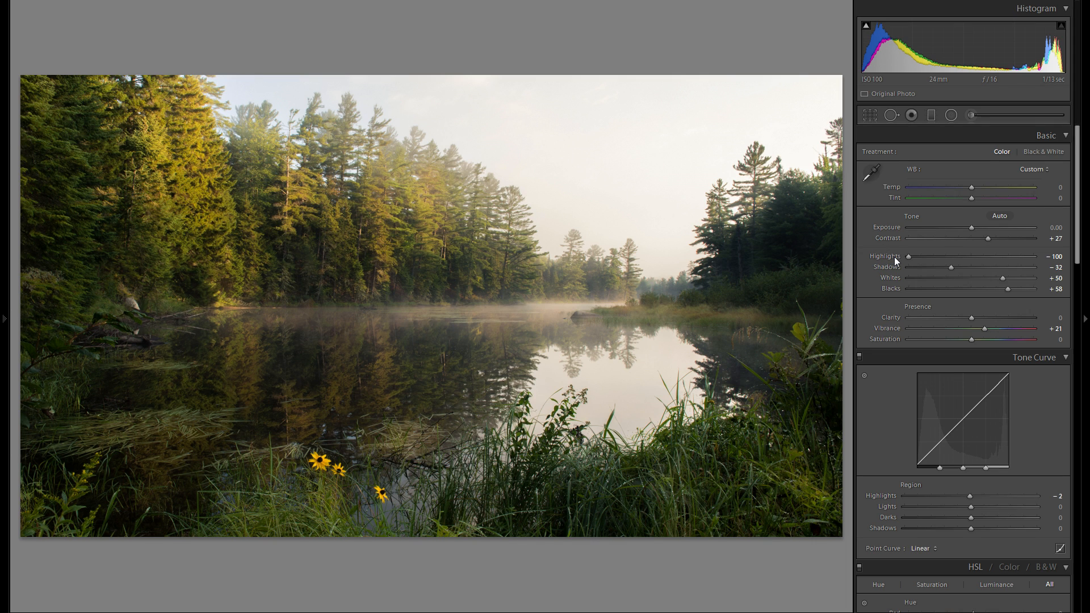
pyautogui.moveTo(894, 256); pyautogui.dragTo(794, 268)
pyautogui.scroll(-3, 976, 407)
pyautogui.moveTo(944, 381); pyautogui.dragTo(982, 379)
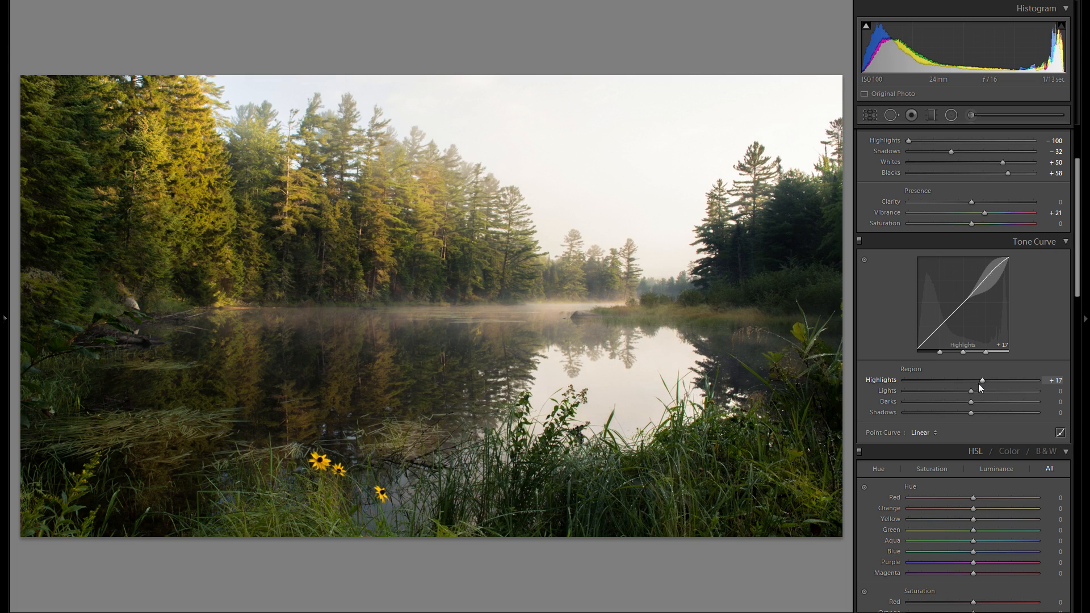
pyautogui.moveTo(976, 390)
pyautogui.mouseDown()
pyautogui.moveTo(960, 391)
pyautogui.moveTo(979, 387)
pyautogui.moveTo(963, 390)
pyautogui.moveTo(982, 400)
pyautogui.moveTo(959, 416)
pyautogui.moveTo(997, 410)
pyautogui.moveTo(972, 407)
pyautogui.mouseUp()
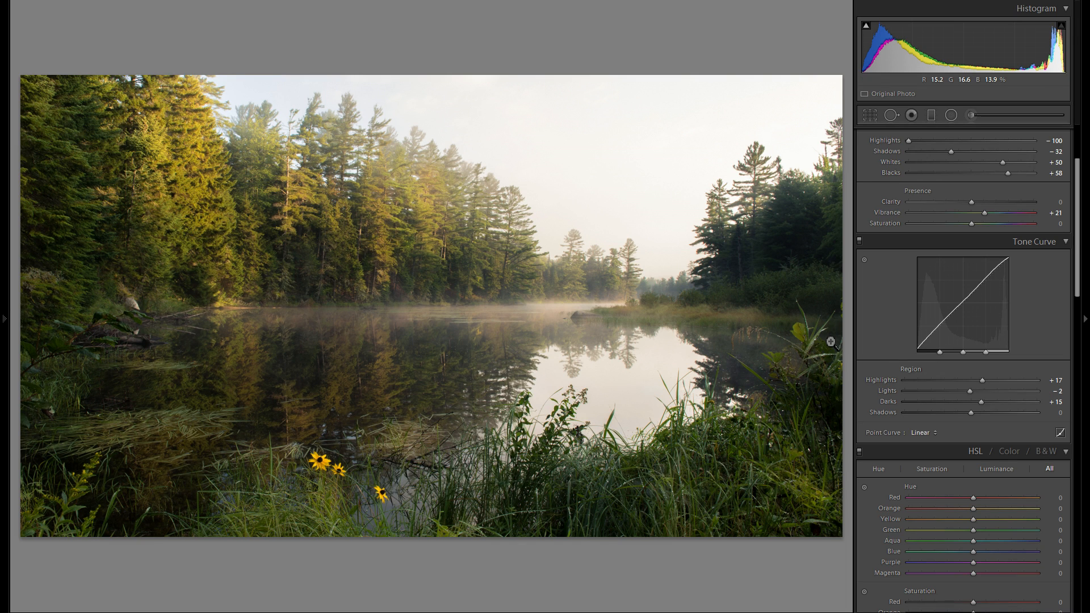
# Compare the photo before and after editing in the side-by-side, split and top/bottom views
pyautogui.press('y')
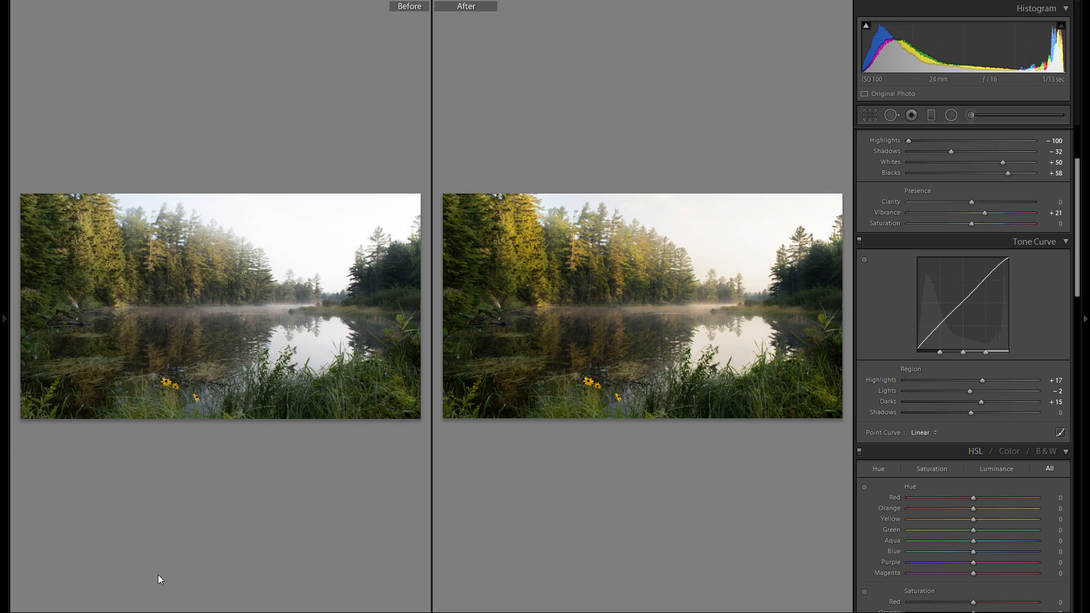
pyautogui.hotkey('shift', 'y')
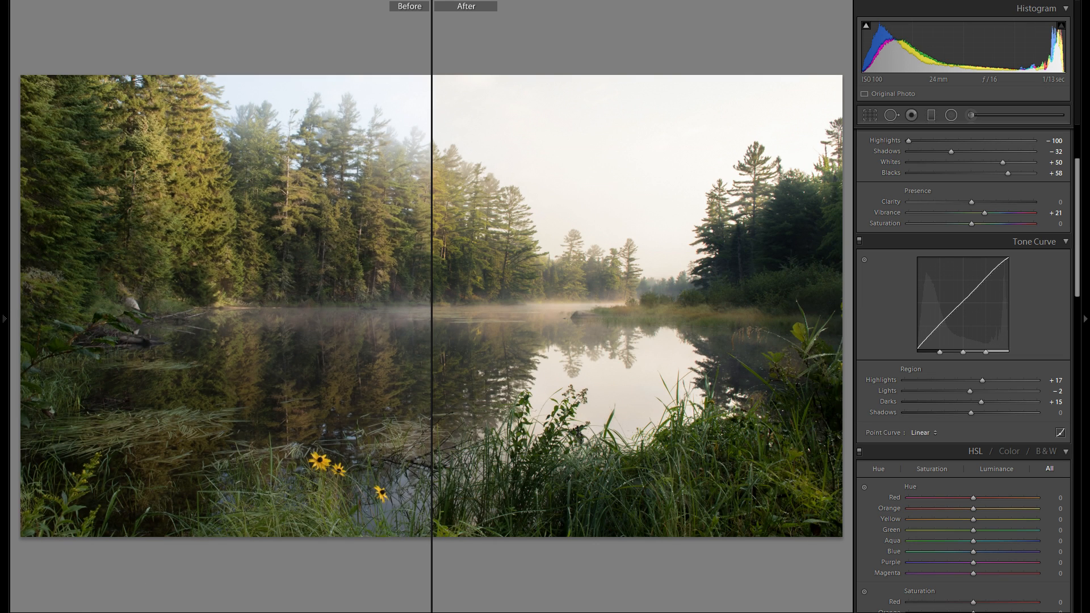
pyautogui.hotkey('alt', 'y')
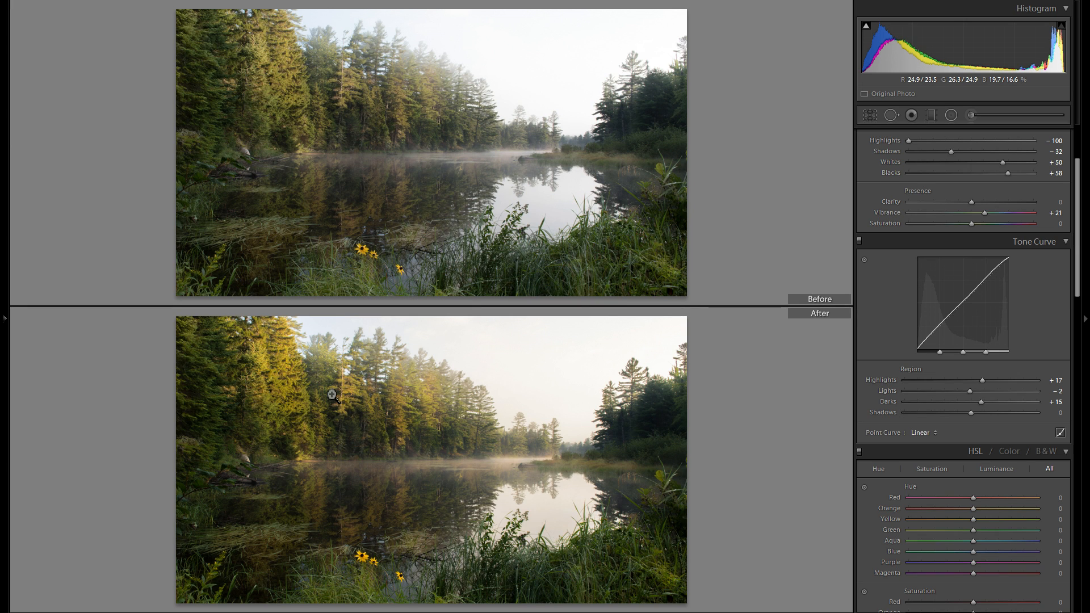
# Compare the photo before and after in the top/bottom split and side-by-side views, and return to the edited photo alone
pyautogui.hotkey('shift', 'alt', 'y')
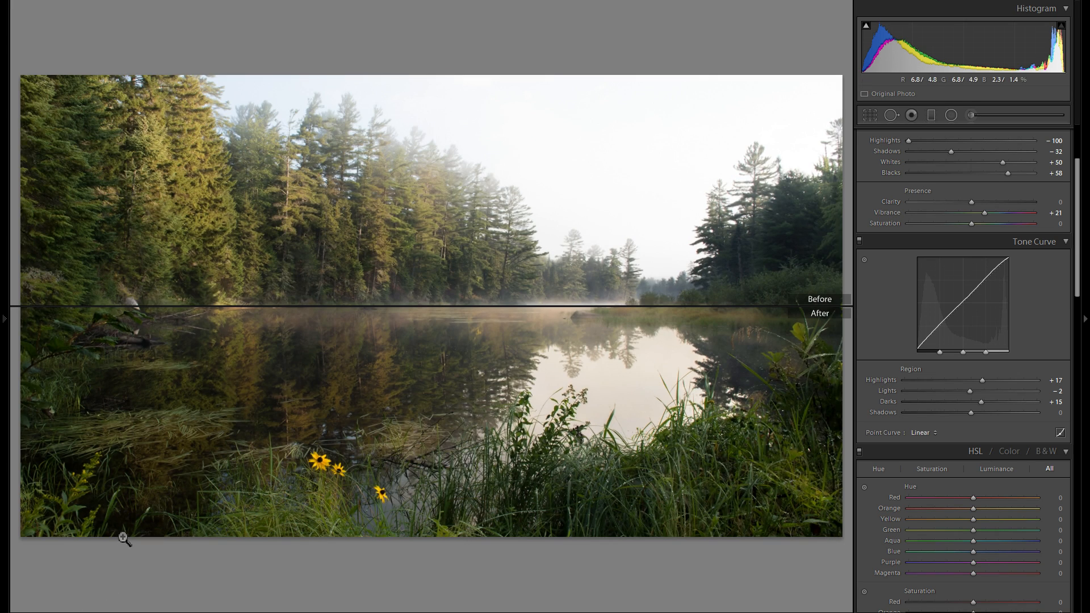
pyautogui.press('y')
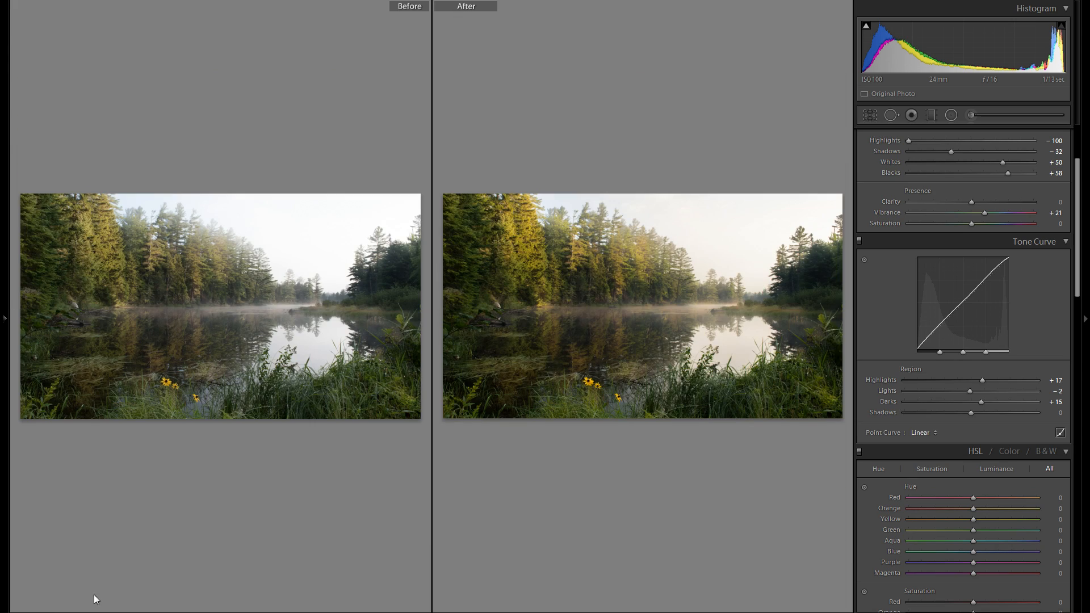
pyautogui.press('y')
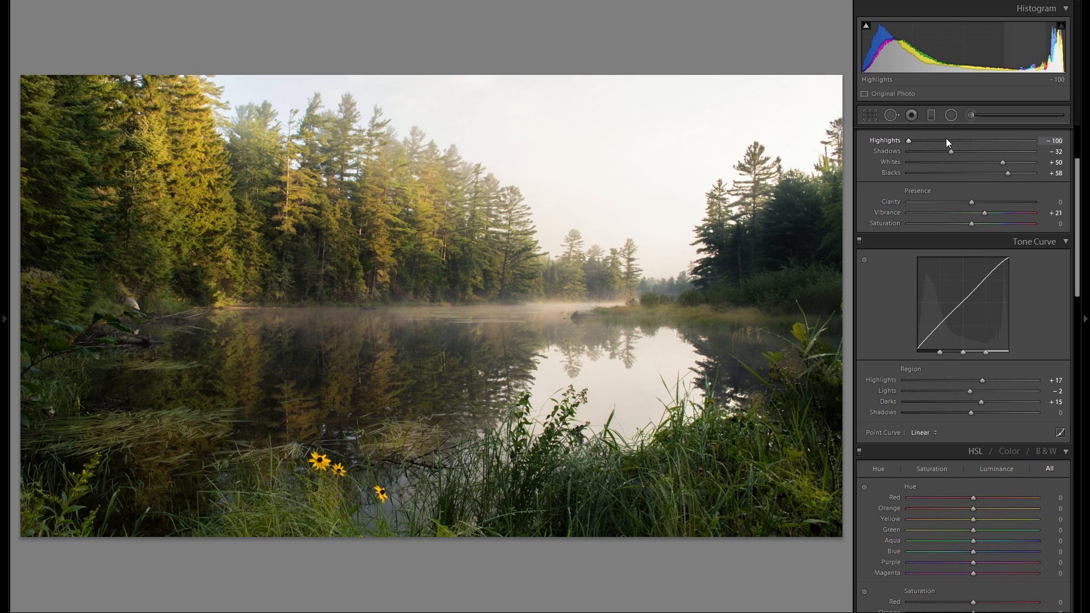
# Try the HSL targeted adjustment tool for Hue on the trees and put it away
pyautogui.scroll(-2, 1031, 370)
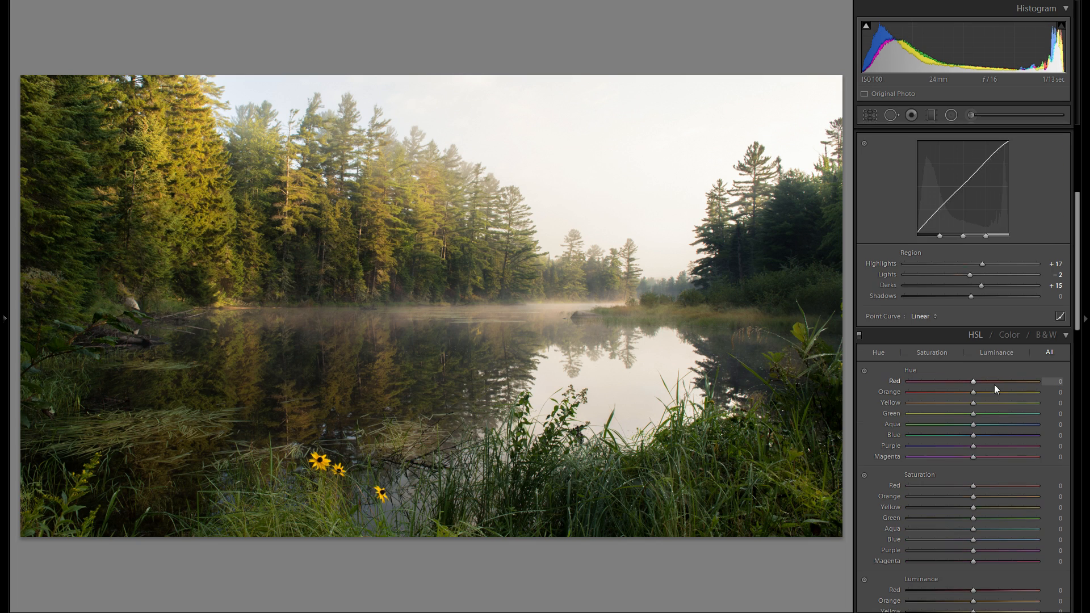
pyautogui.scroll(-2, 993, 383)
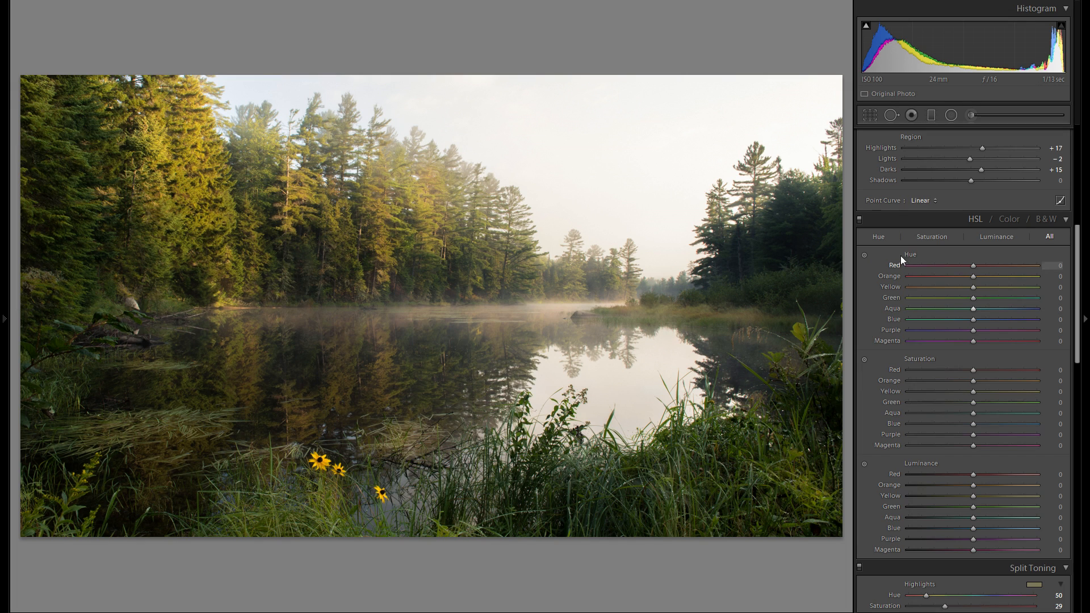
pyautogui.click(865, 255)
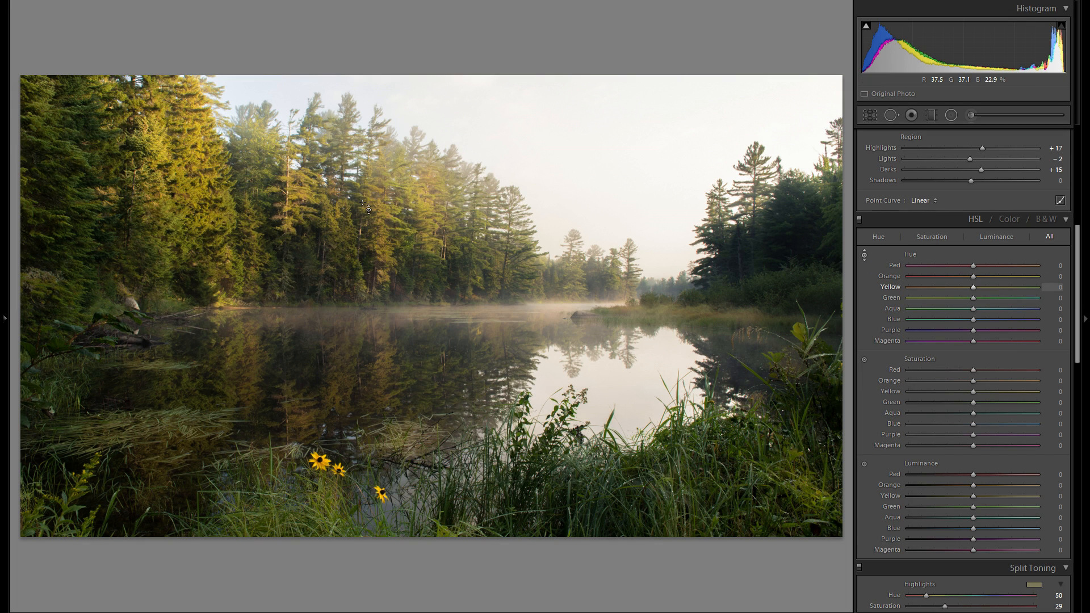
pyautogui.click(865, 254)
# Set the Sharpening Amount to 50 while checking the shoreline grass and leaves at full size
pyautogui.scroll(-5, 1006, 306)
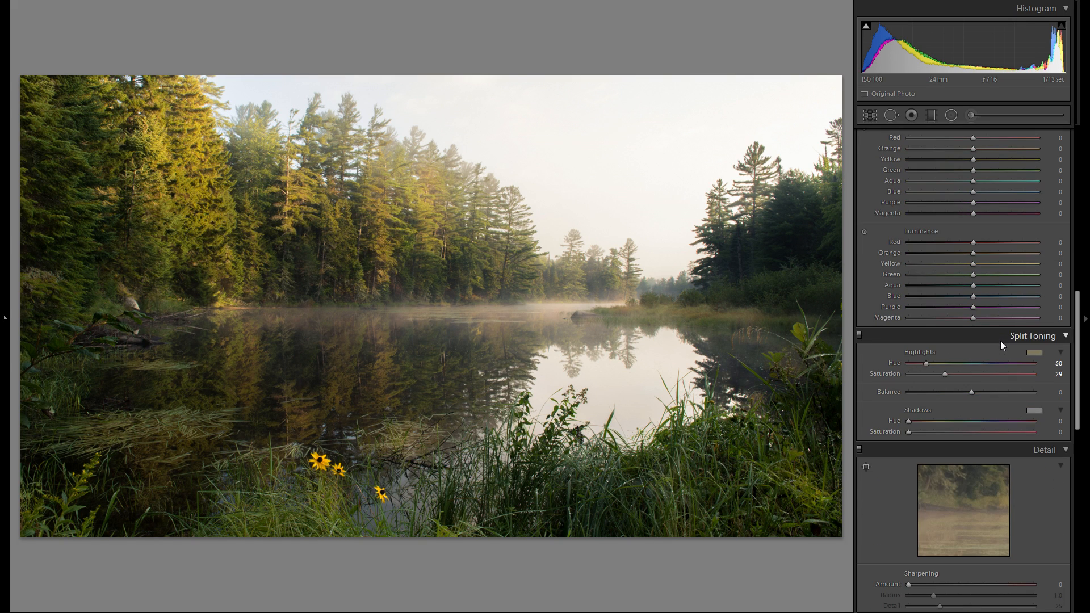
pyautogui.scroll(-3, 965, 365)
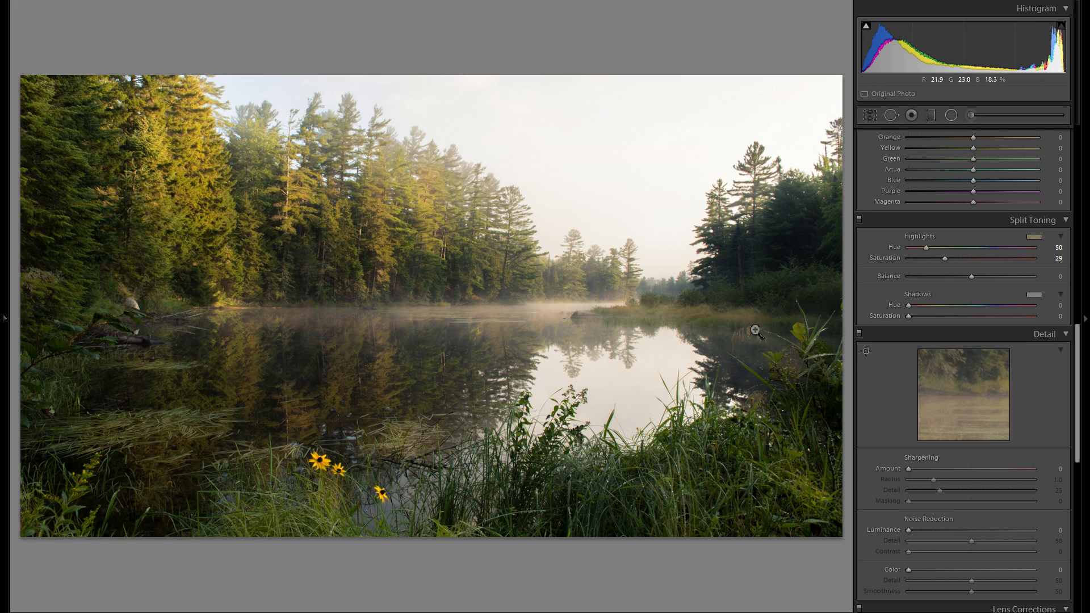
pyautogui.scroll(-3, 987, 268)
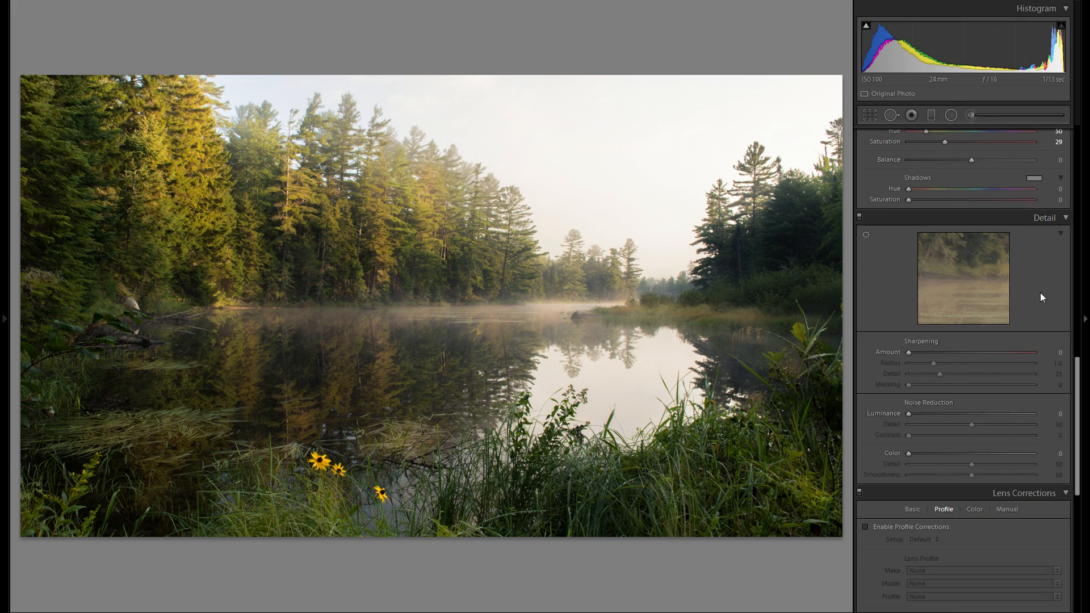
pyautogui.click(951, 353)
pyautogui.click(505, 445)
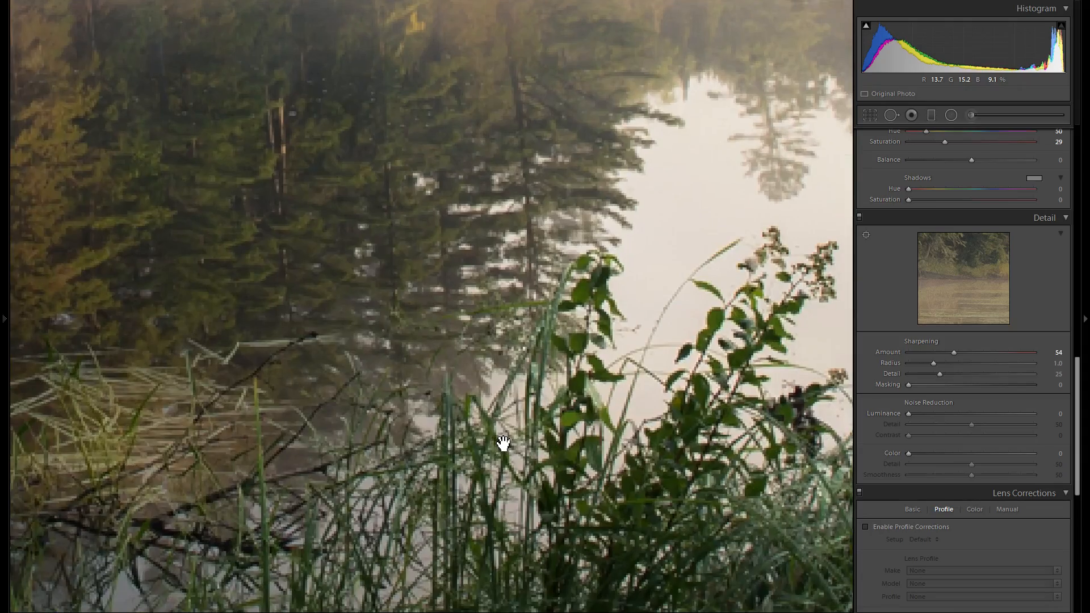
pyautogui.moveTo(638, 423); pyautogui.dragTo(569, 384)
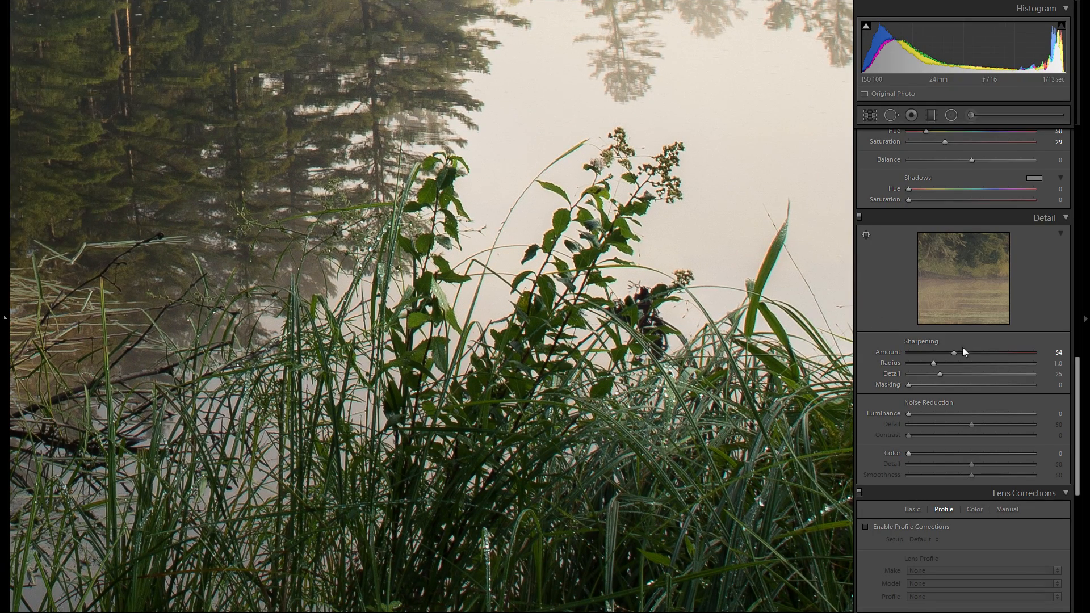
pyautogui.moveTo(964, 353); pyautogui.dragTo(946, 352)
pyautogui.moveTo(625, 329); pyautogui.dragTo(724, 359)
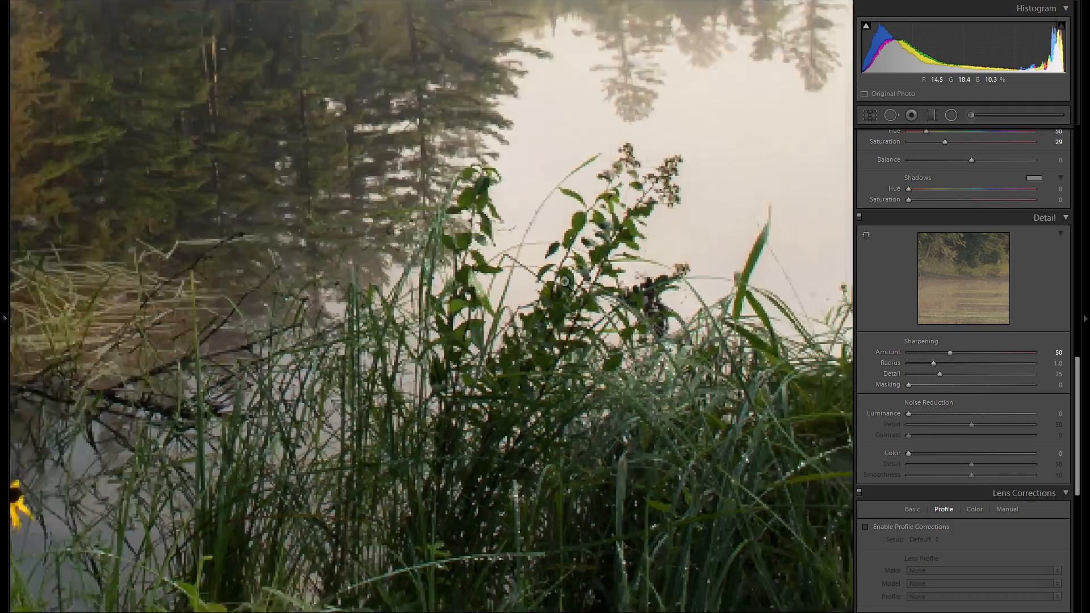
pyautogui.click(566, 283)
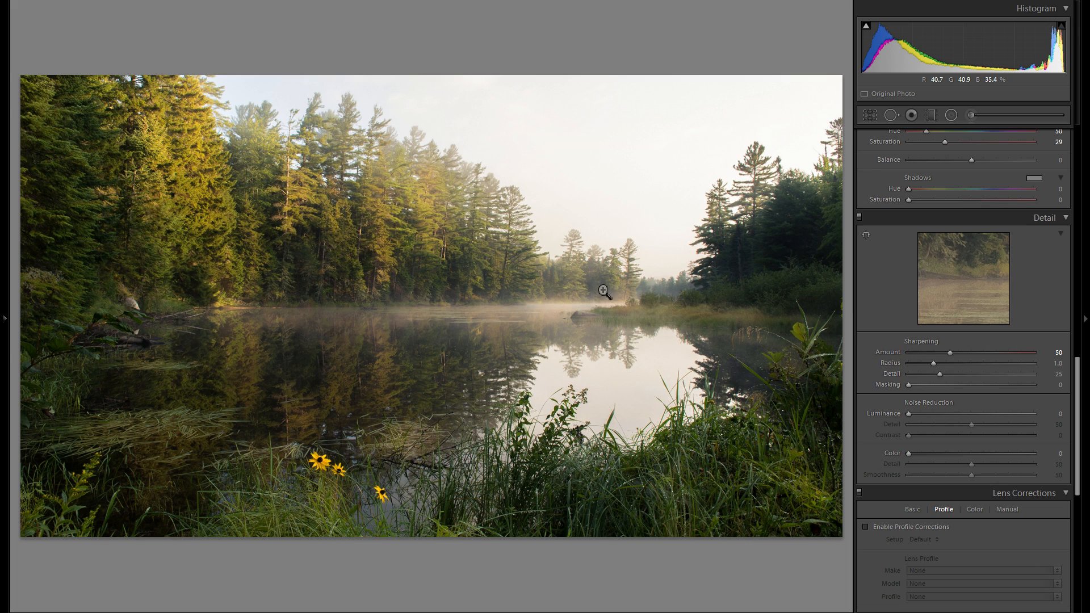
# Set the Sharpening Masking to 58 with the mask preview, and check the sky and treetops at full size
pyautogui.press('alt')
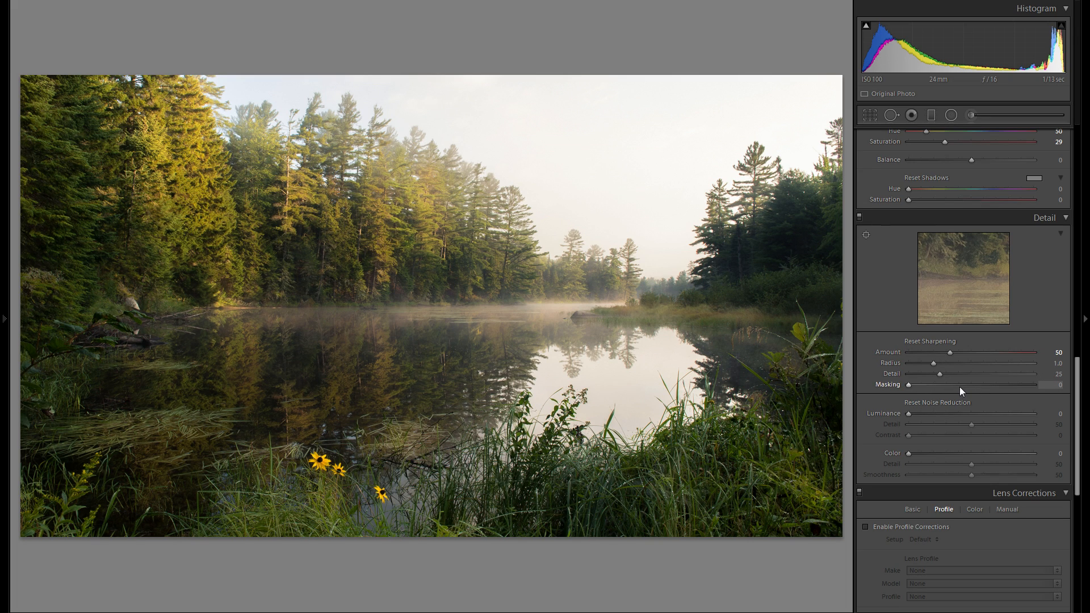
pyautogui.moveTo(959, 386); pyautogui.dragTo(981, 387)
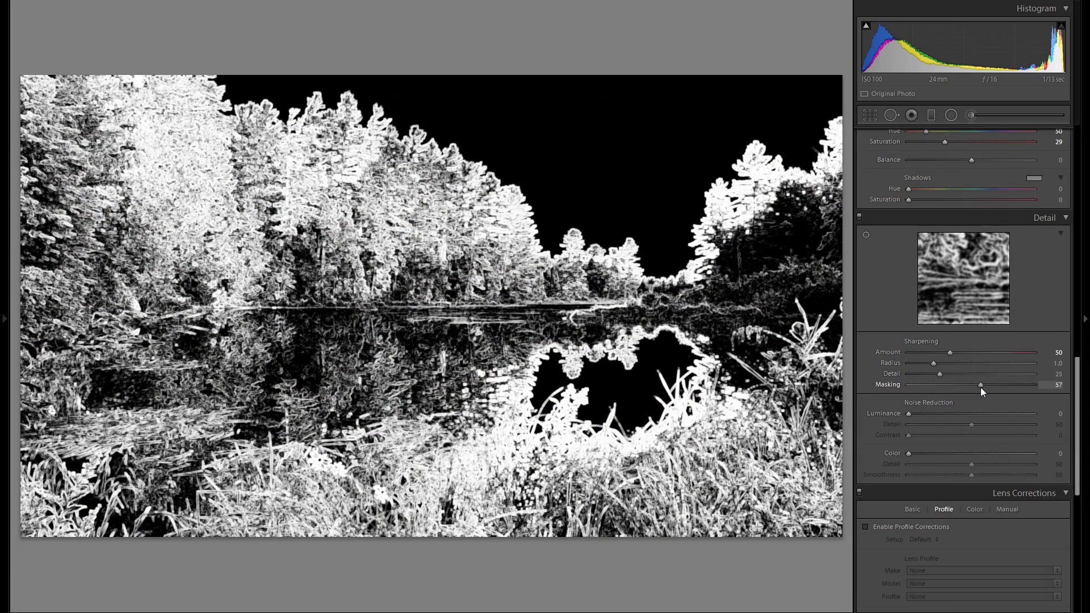
pyautogui.moveTo(981, 387); pyautogui.dragTo(981, 387)
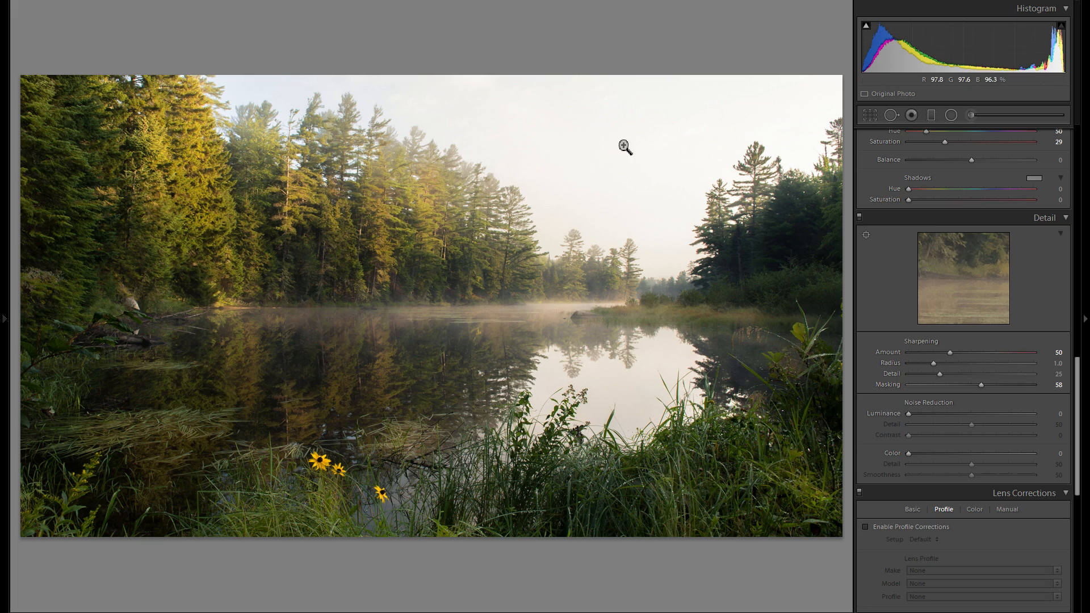
pyautogui.click(627, 149)
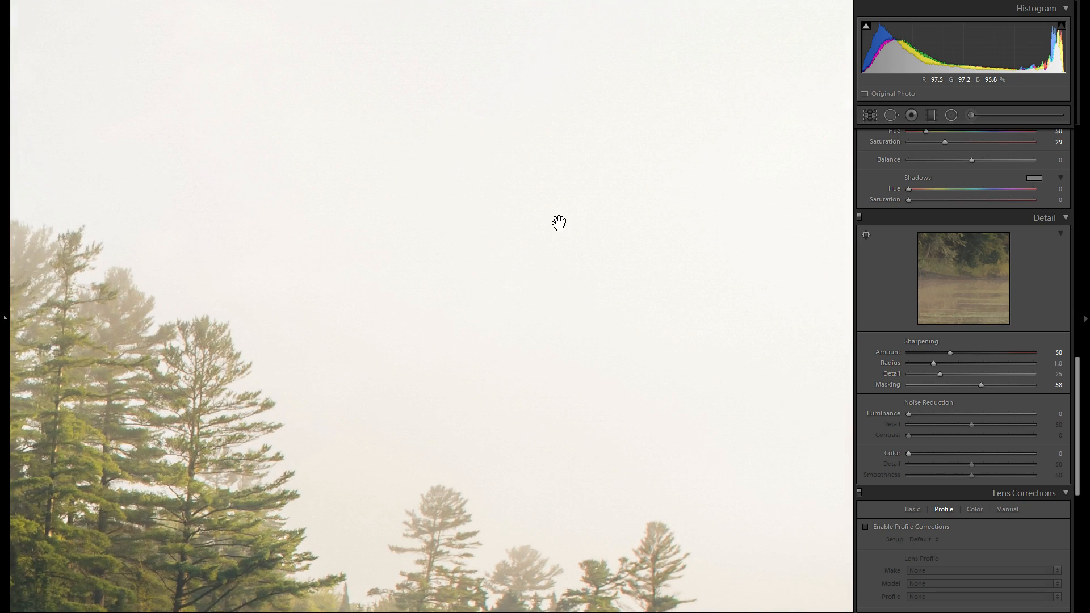
pyautogui.moveTo(574, 221); pyautogui.dragTo(403, 304)
pyautogui.moveTo(469, 431); pyautogui.dragTo(545, 176)
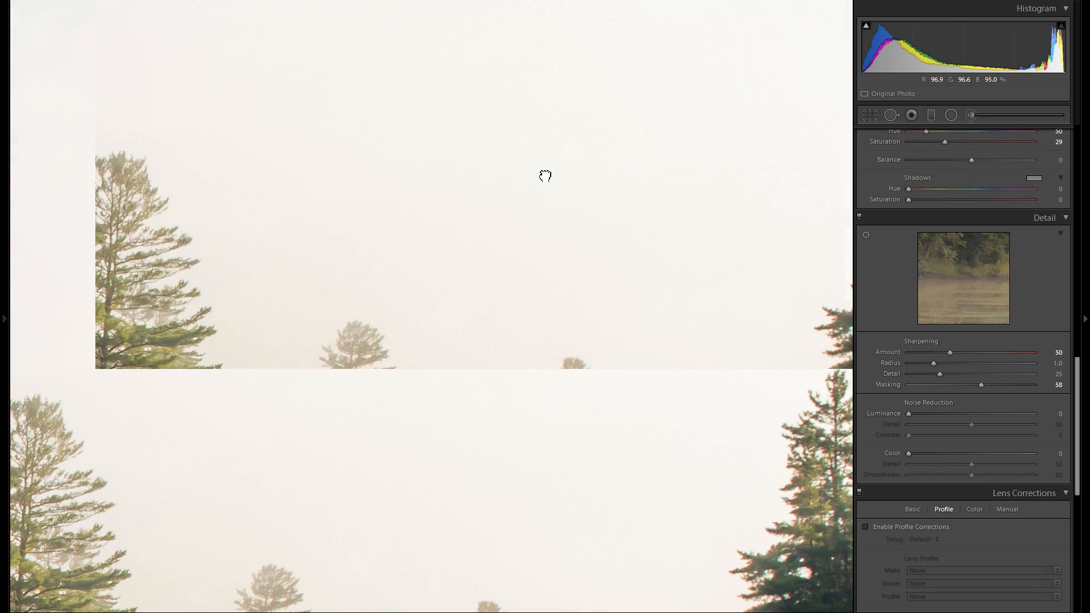
pyautogui.click(443, 348)
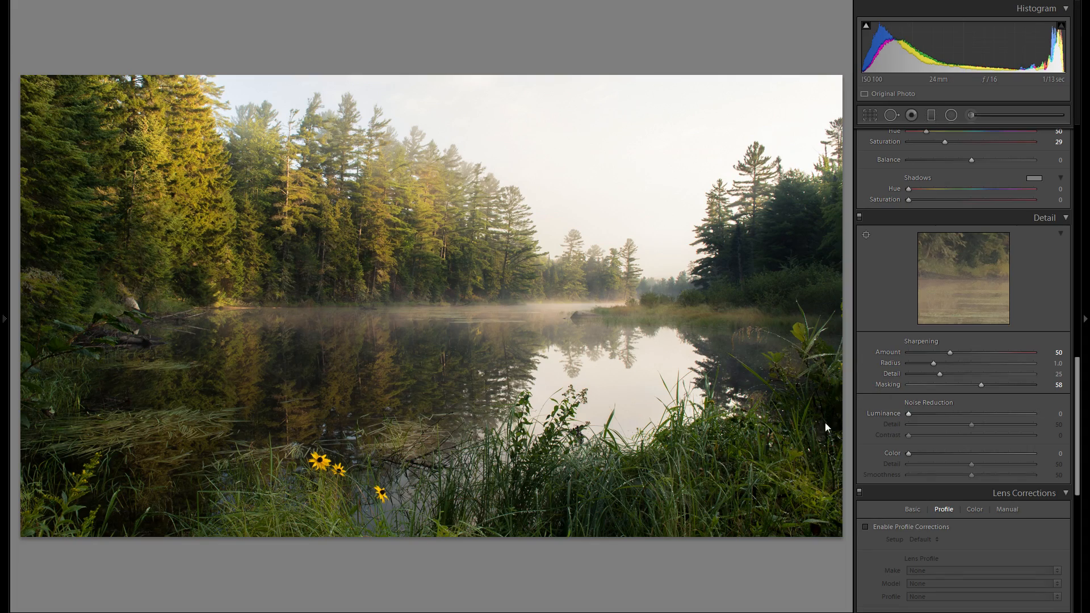
# Try Luminance noise reduction at 40 on the magnified foreground grass and reset it to 0
pyautogui.click(560, 455)
pyautogui.moveTo(412, 260); pyautogui.dragTo(673, 202)
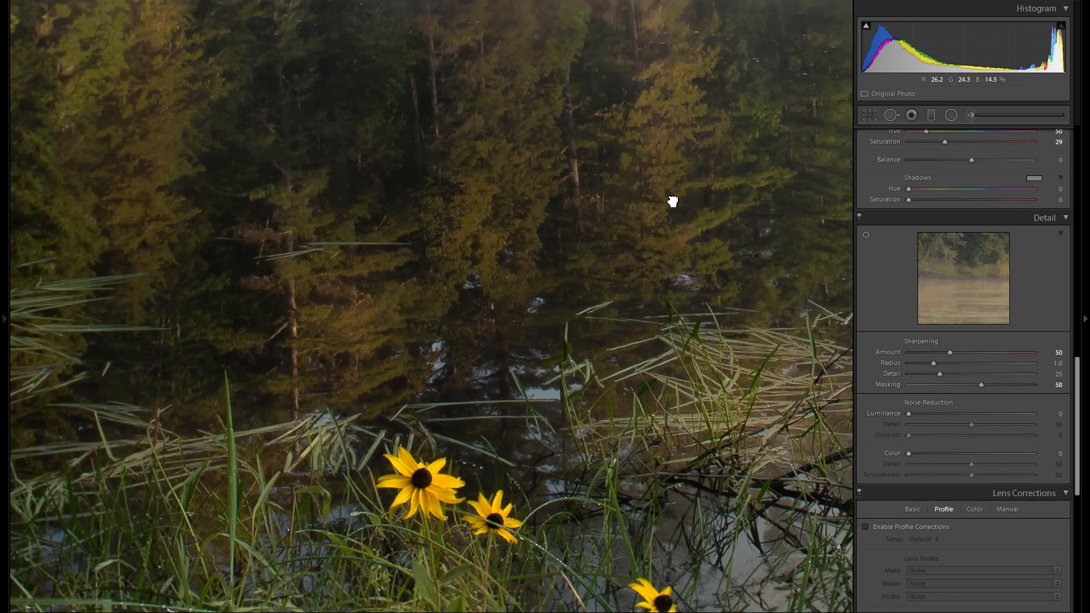
pyautogui.click(959, 414)
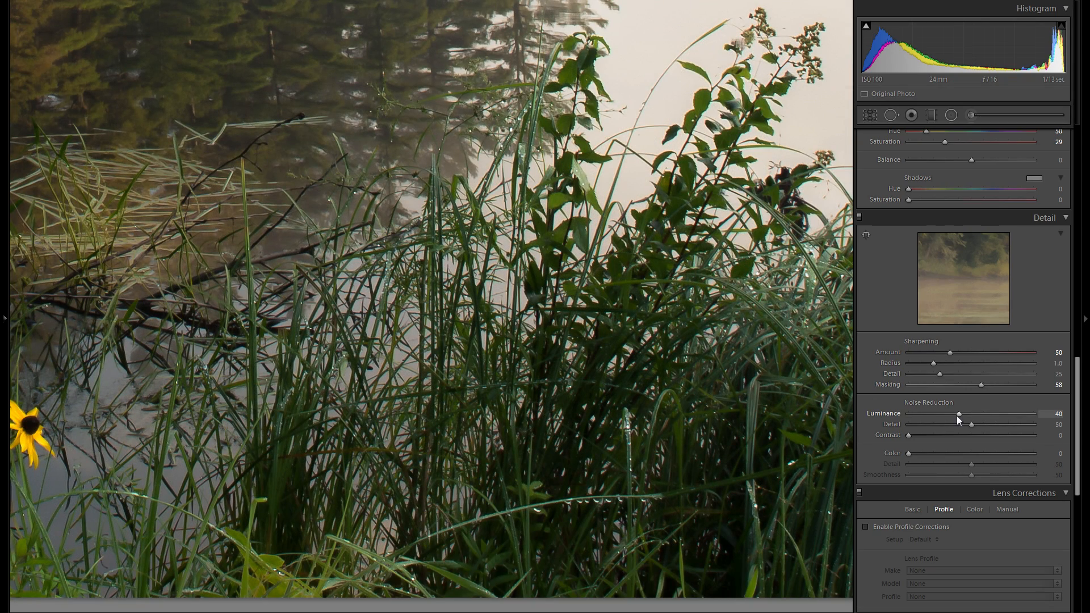
pyautogui.doubleClick(889, 413)
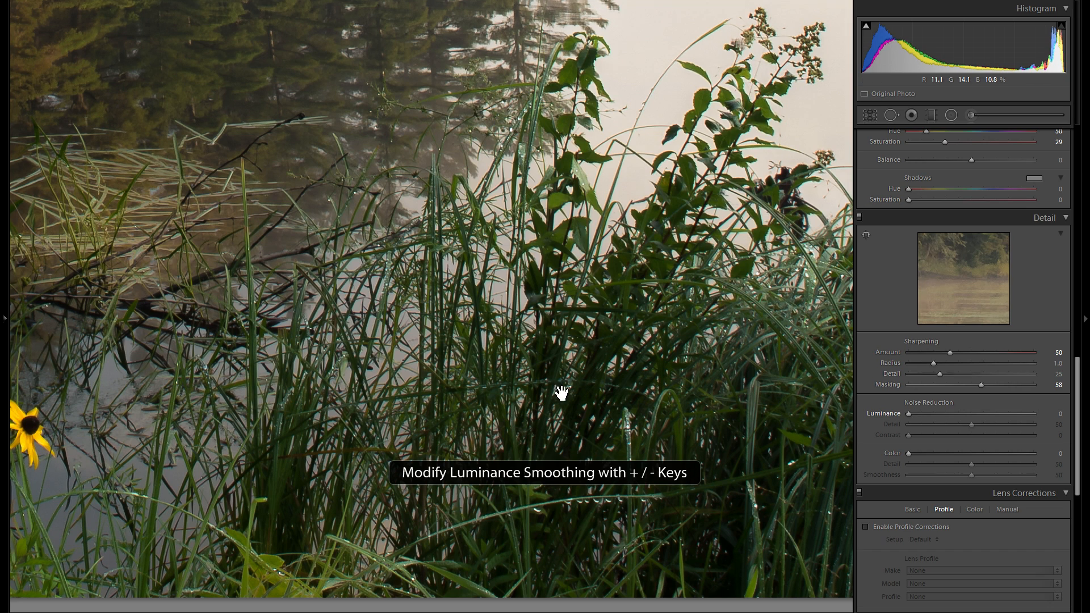
pyautogui.click(959, 415)
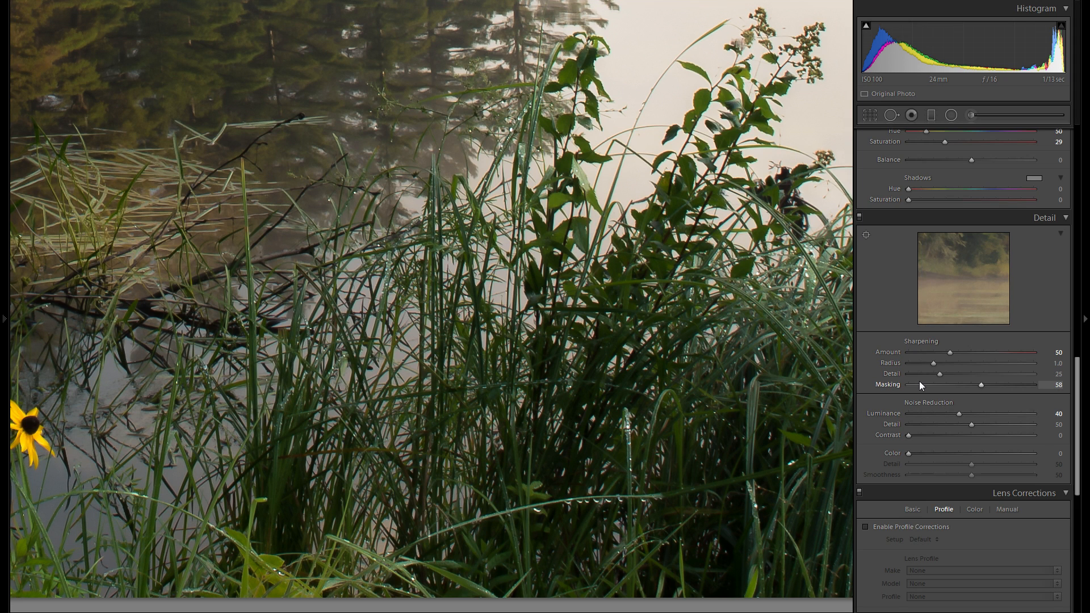
pyautogui.moveTo(956, 412); pyautogui.dragTo(809, 399)
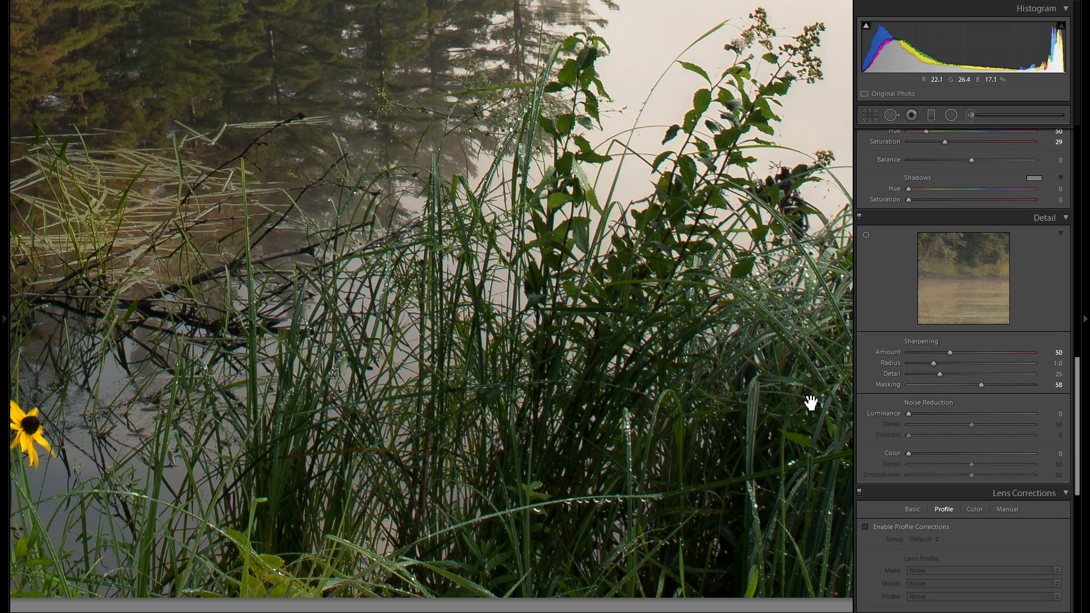
# Examine the flowers, floating reeds, dark shoreline and shaded trees at full size for color noise
pyautogui.moveTo(818, 401); pyautogui.dragTo(568, 426)
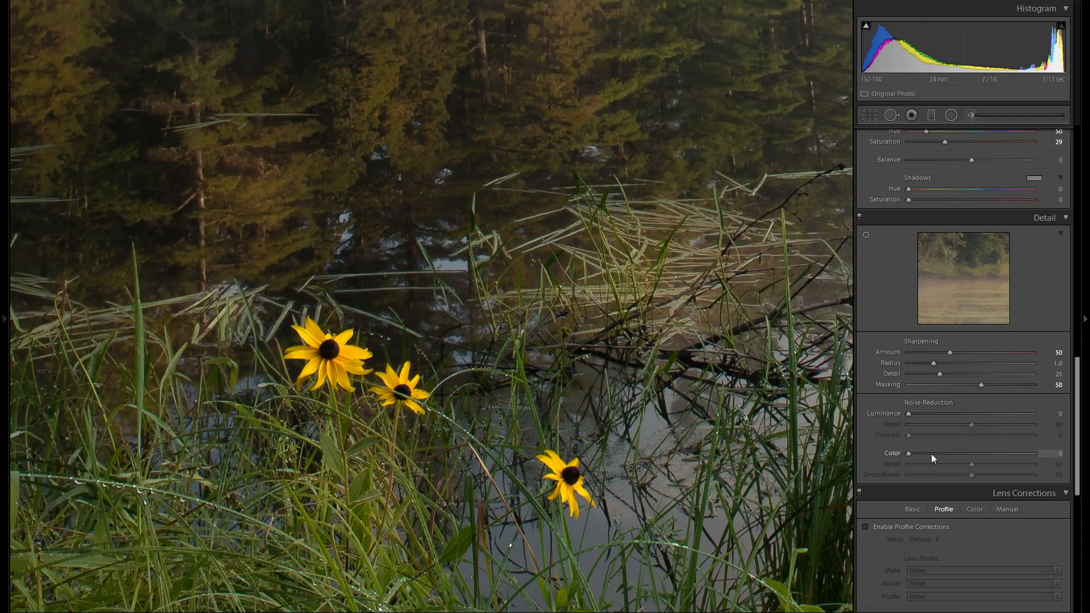
pyautogui.moveTo(167, 261); pyautogui.dragTo(428, 310)
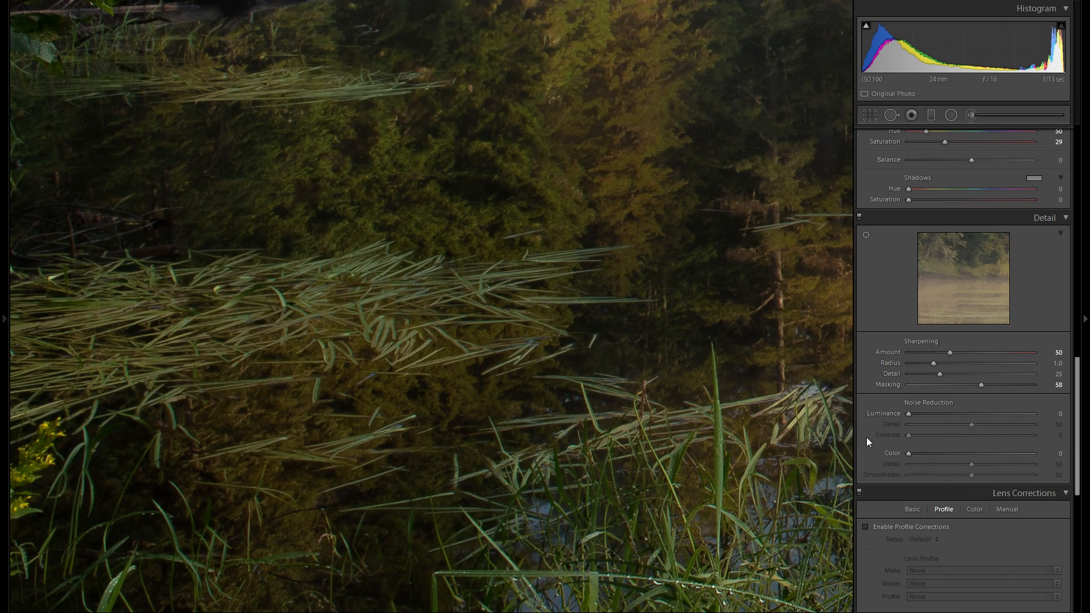
pyautogui.click(564, 382)
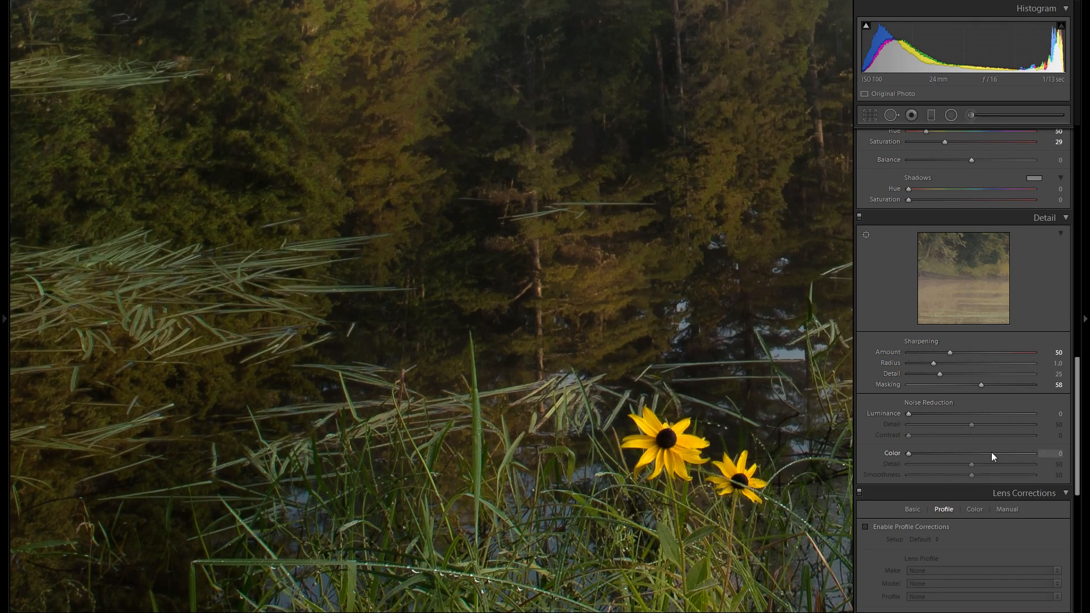
pyautogui.click(623, 316)
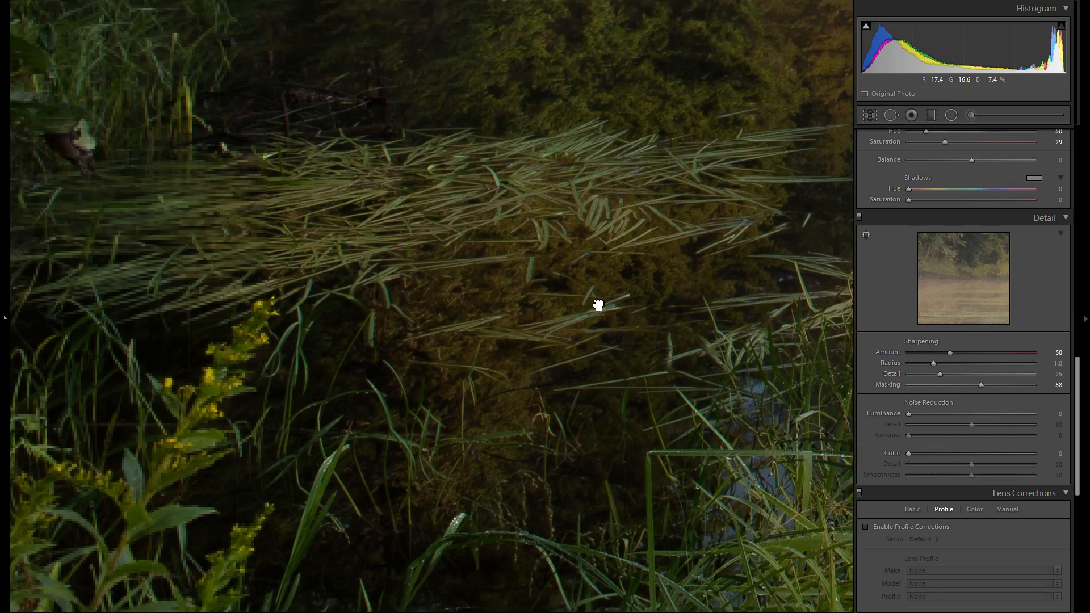
pyautogui.moveTo(598, 305); pyautogui.dragTo(521, 397)
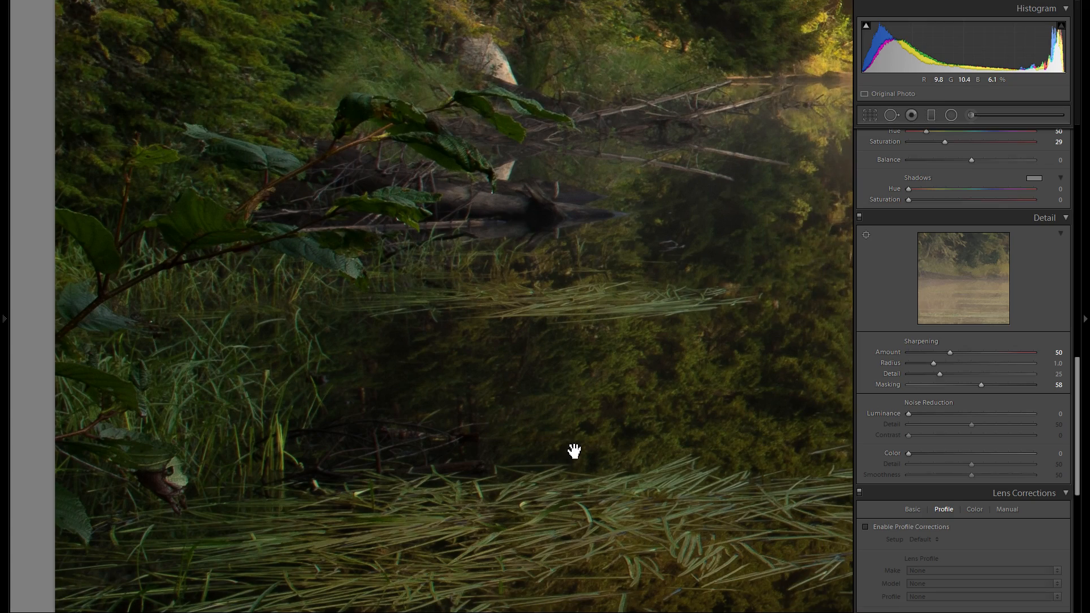
pyautogui.moveTo(574, 451); pyautogui.dragTo(501, 402)
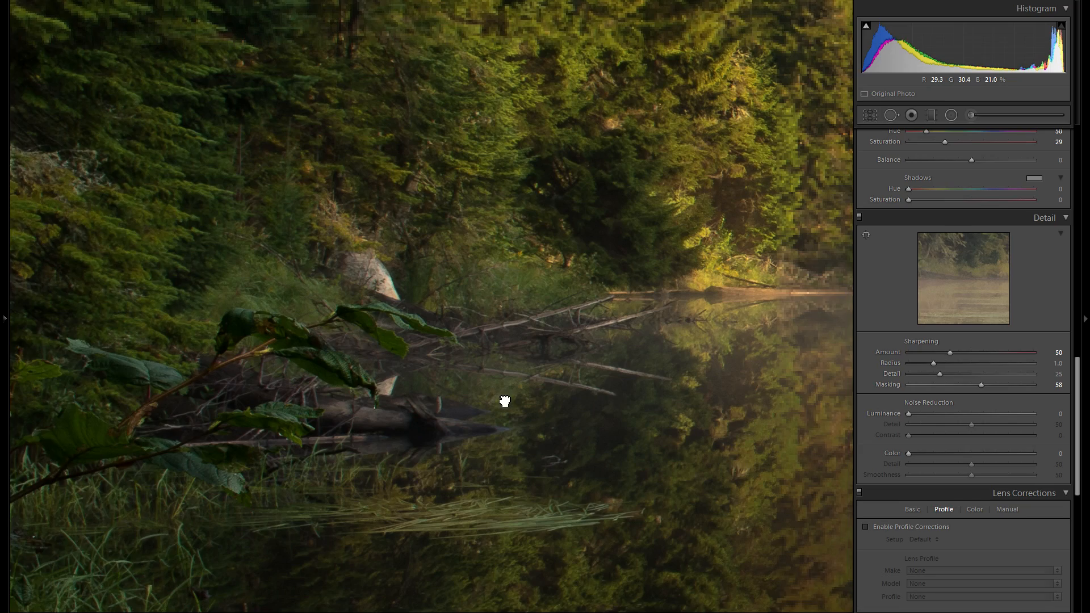
pyautogui.moveTo(616, 407); pyautogui.dragTo(331, 453)
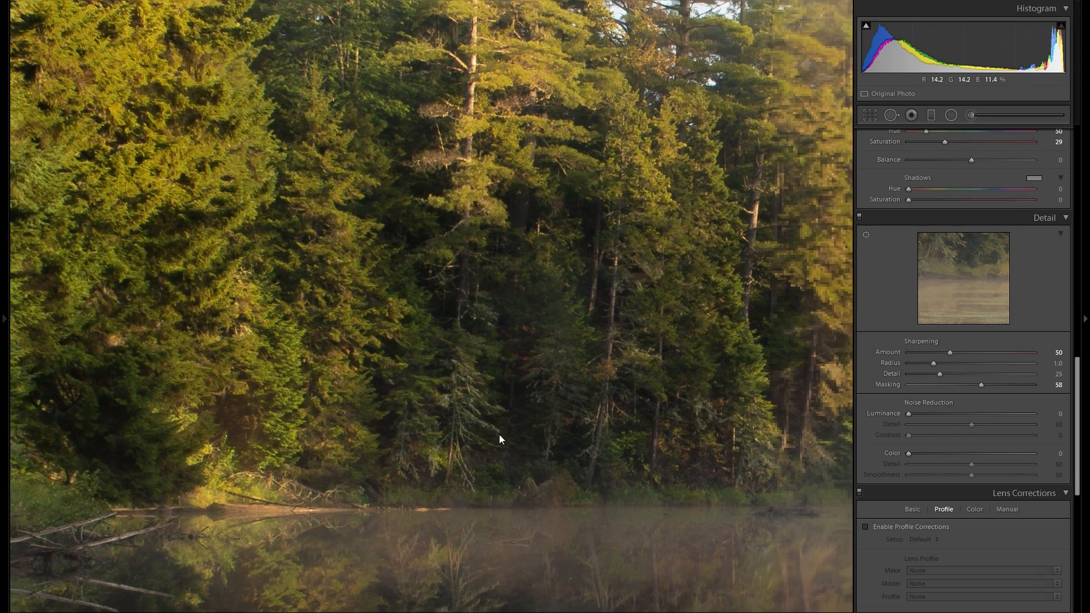
# Compare the trees with and without Color noise reduction, set it to 52, and return to the full photo
pyautogui.moveTo(1014, 449); pyautogui.dragTo(982, 452)
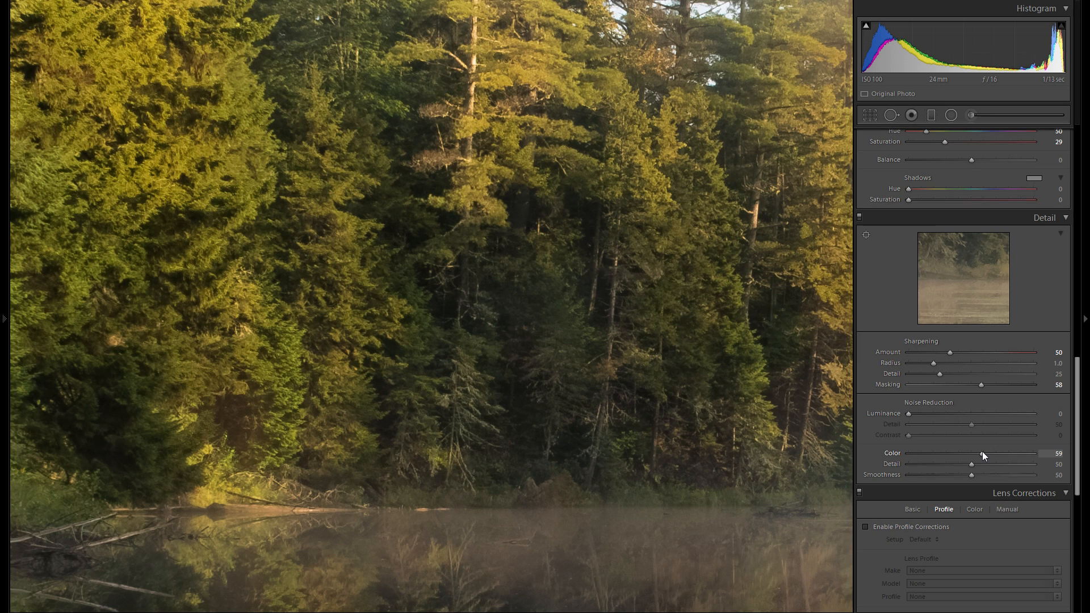
pyautogui.moveTo(986, 453); pyautogui.dragTo(856, 454)
pyautogui.click(975, 453)
pyautogui.click(735, 431)
pyautogui.click(669, 379)
pyautogui.click(669, 379)
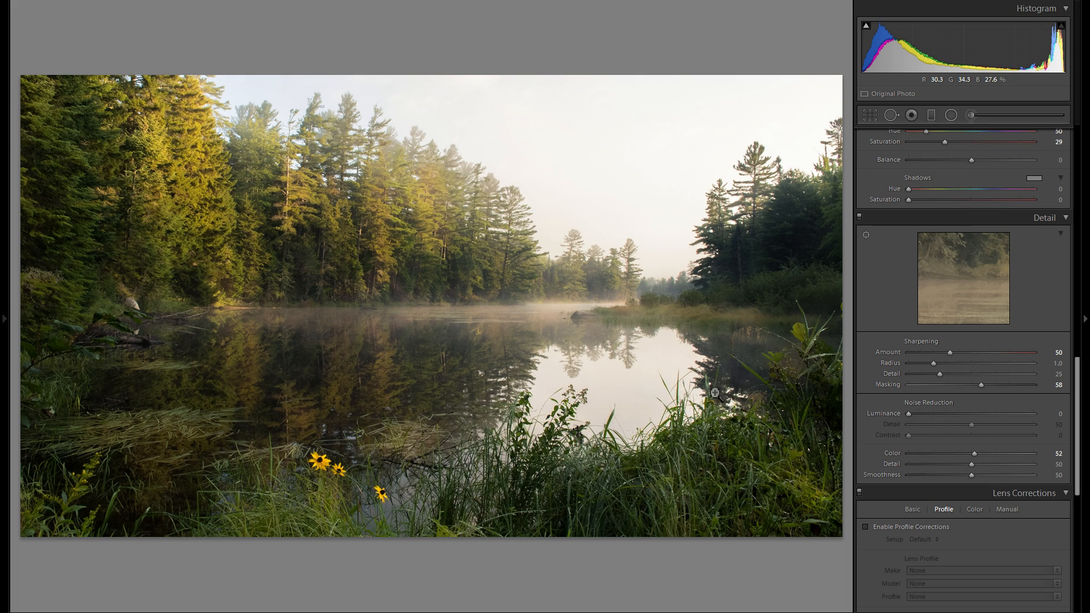
# Enable the lens profile corrections, compare the photo without and with them, and show the chromatic aberration settings
pyautogui.scroll(-3, 943, 377)
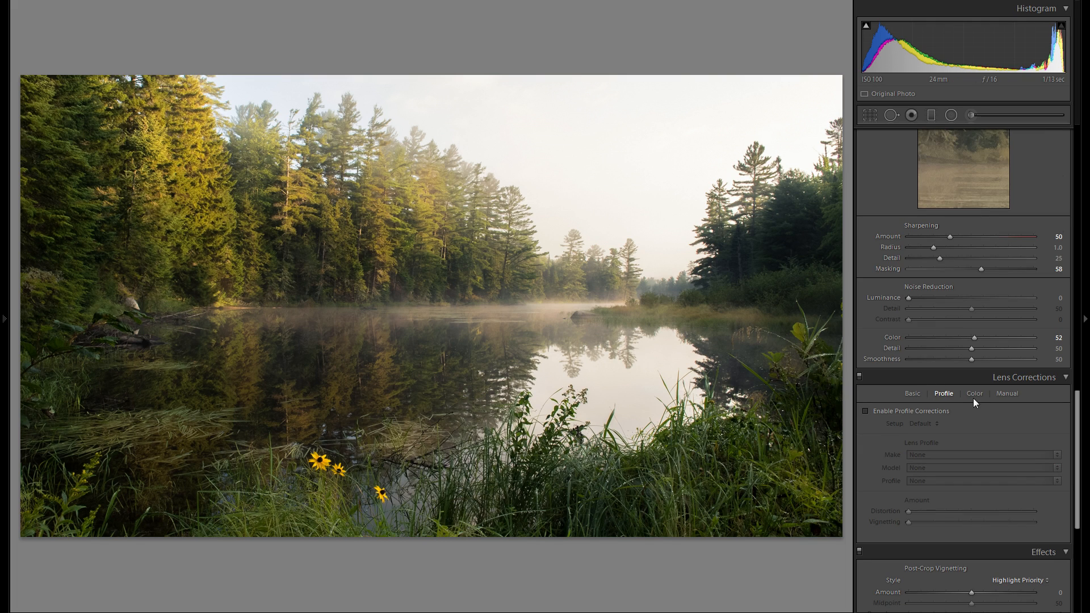
pyautogui.scroll(-3, 948, 399)
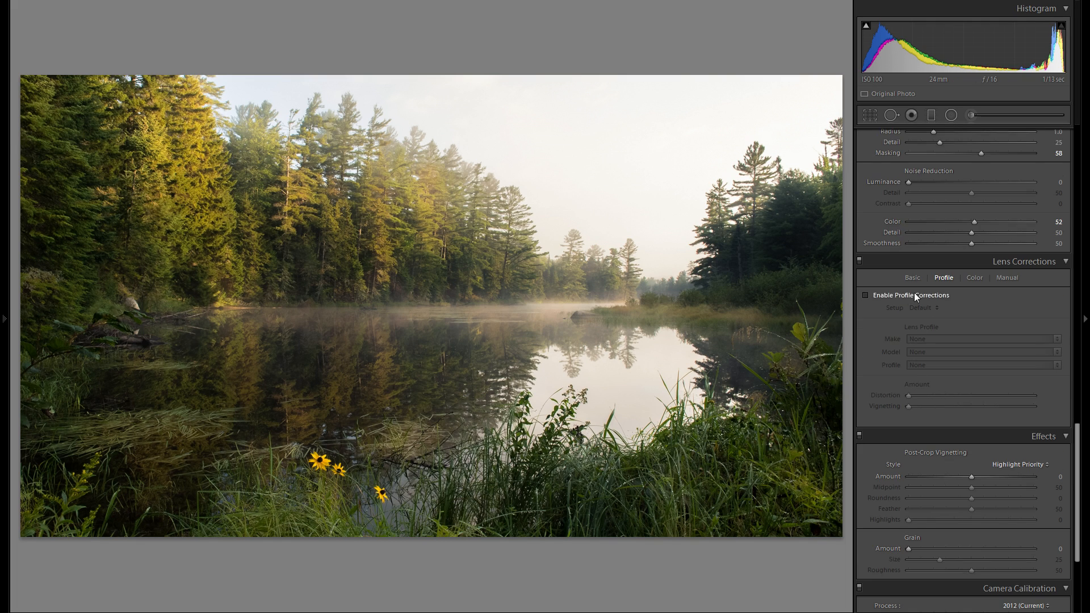
pyautogui.click(913, 295)
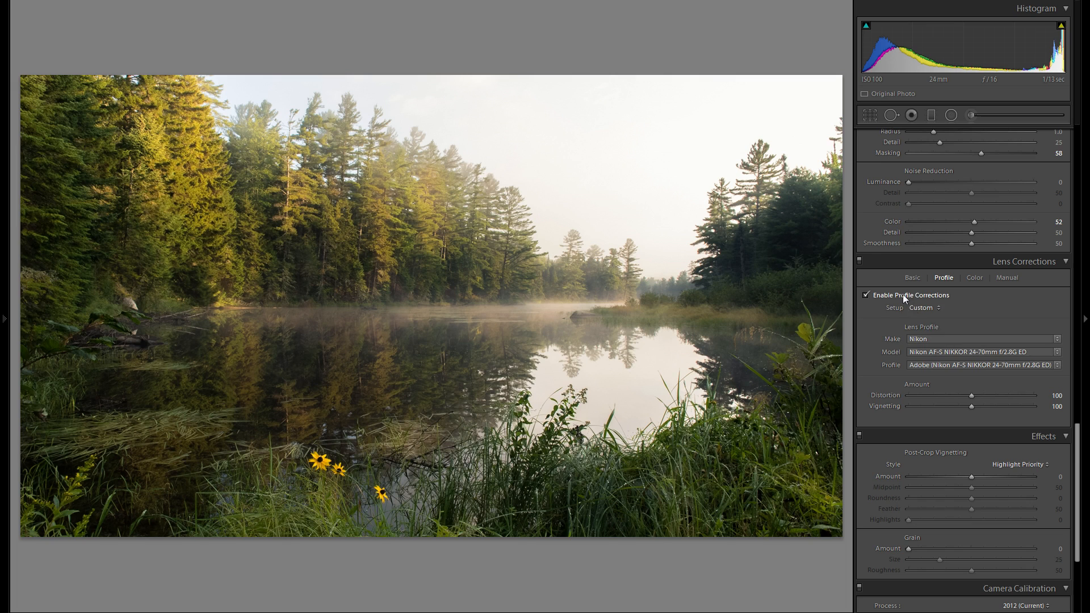
pyautogui.click(902, 295)
pyautogui.click(901, 293)
pyautogui.click(969, 278)
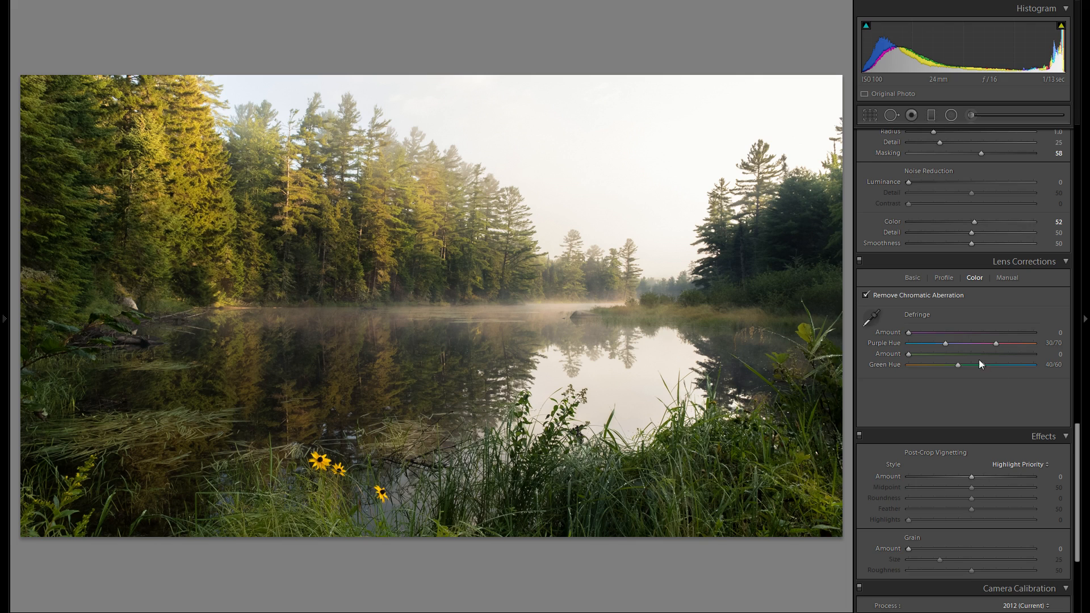
# Apply a post-crop vignette with Amount -11 and Midpoint 38, and compare the photo without and with it
pyautogui.scroll(-3, 982, 356)
pyautogui.scroll(-2, 988, 357)
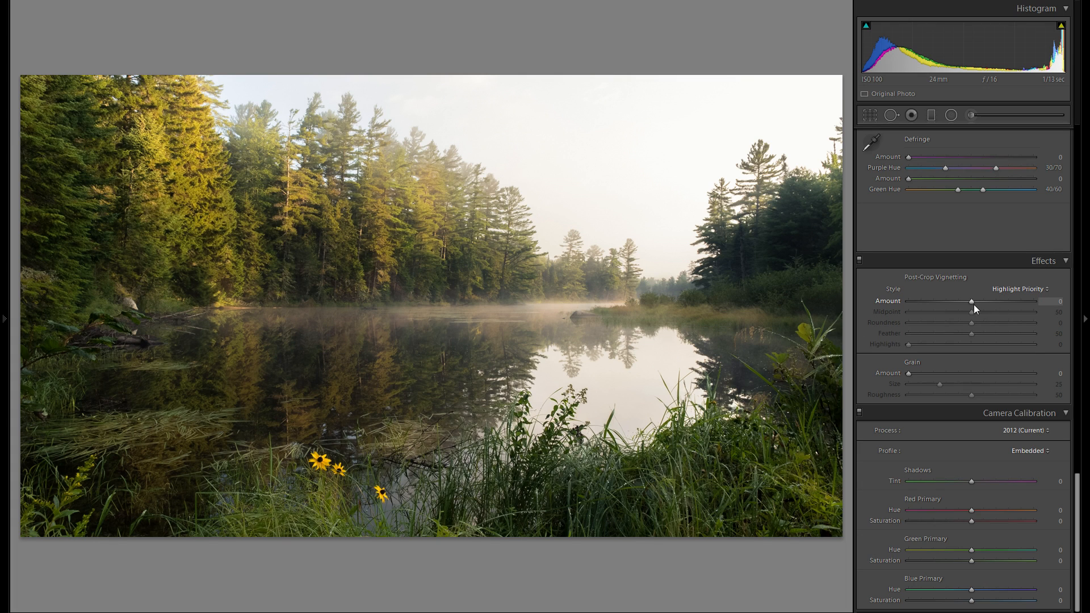
pyautogui.moveTo(970, 302); pyautogui.dragTo(958, 301)
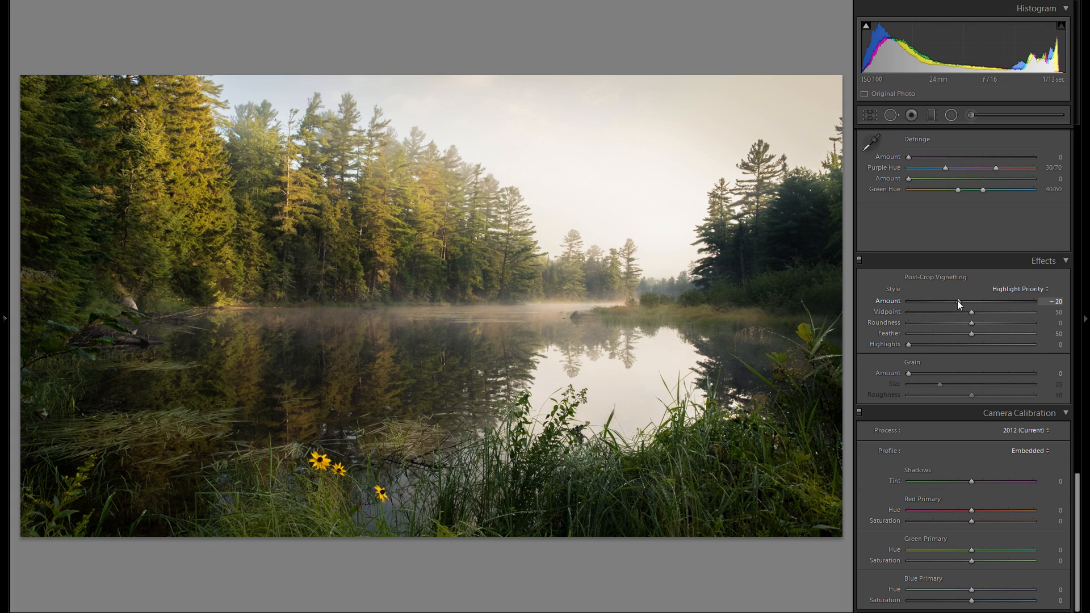
pyautogui.doubleClick(888, 302)
pyautogui.moveTo(971, 303); pyautogui.dragTo(961, 303)
pyautogui.moveTo(962, 301)
pyautogui.mouseDown()
pyautogui.moveTo(943, 312)
pyautogui.moveTo(965, 302)
pyautogui.mouseUp()
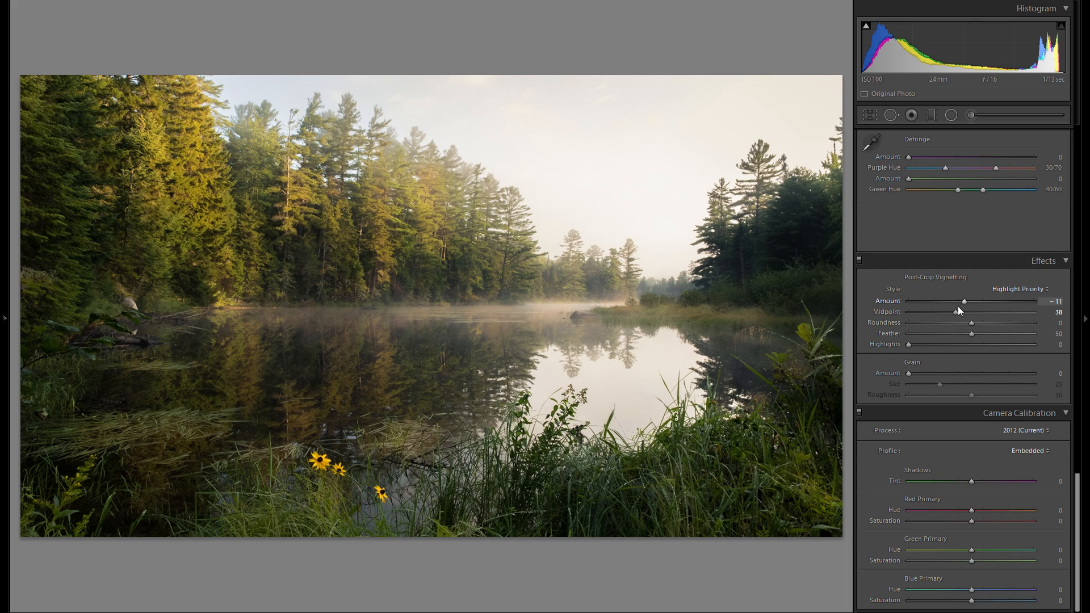
pyautogui.click(860, 260)
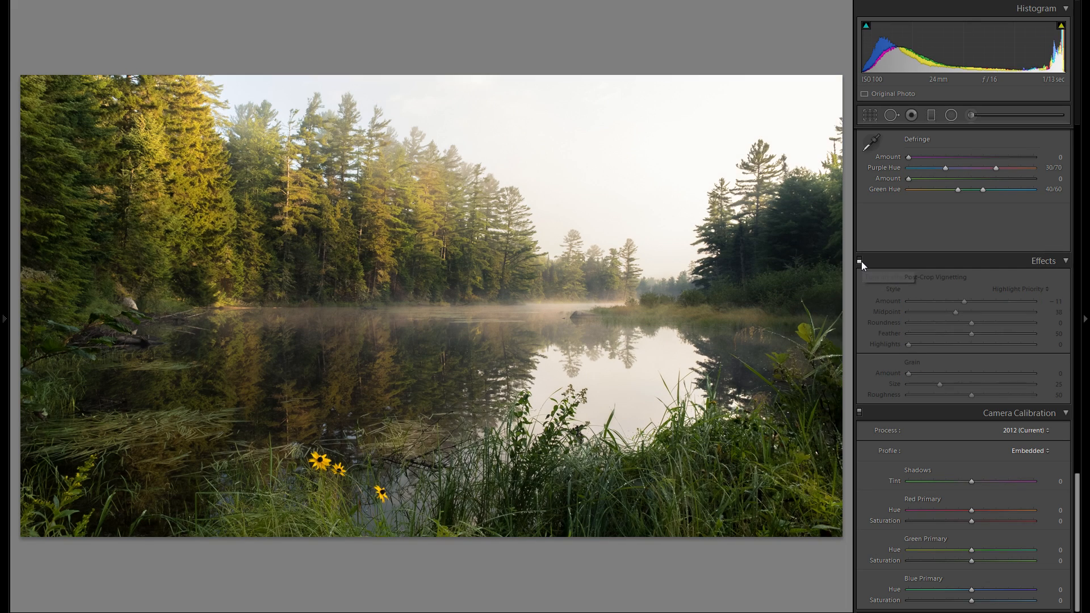
pyautogui.click(860, 260)
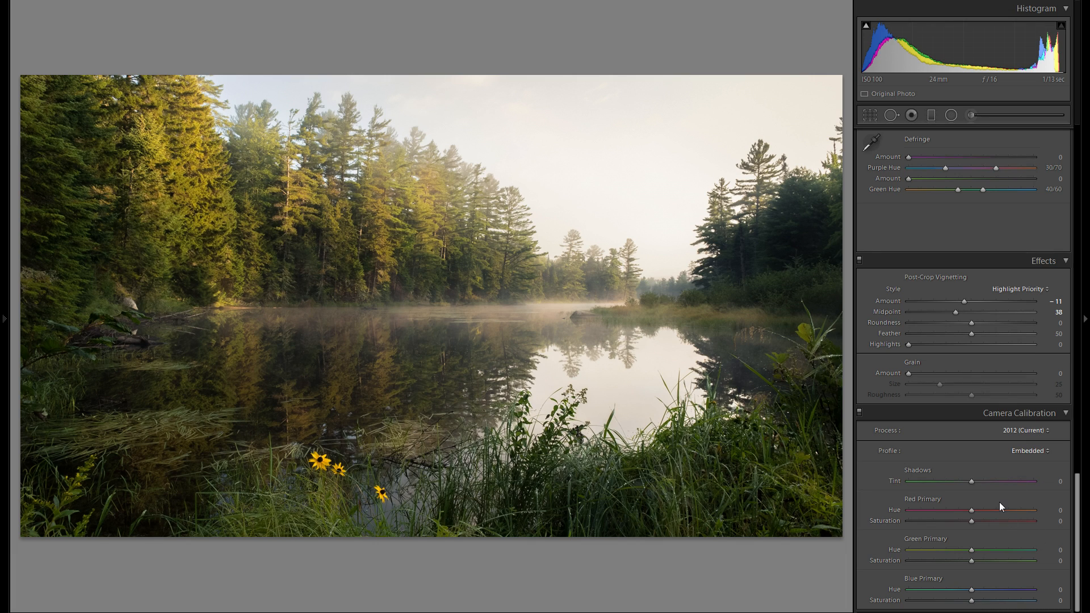
# Compare the original and edited photo side by side, split down the middle and stacked, and return to the single view
pyautogui.scroll(10, 974, 503)
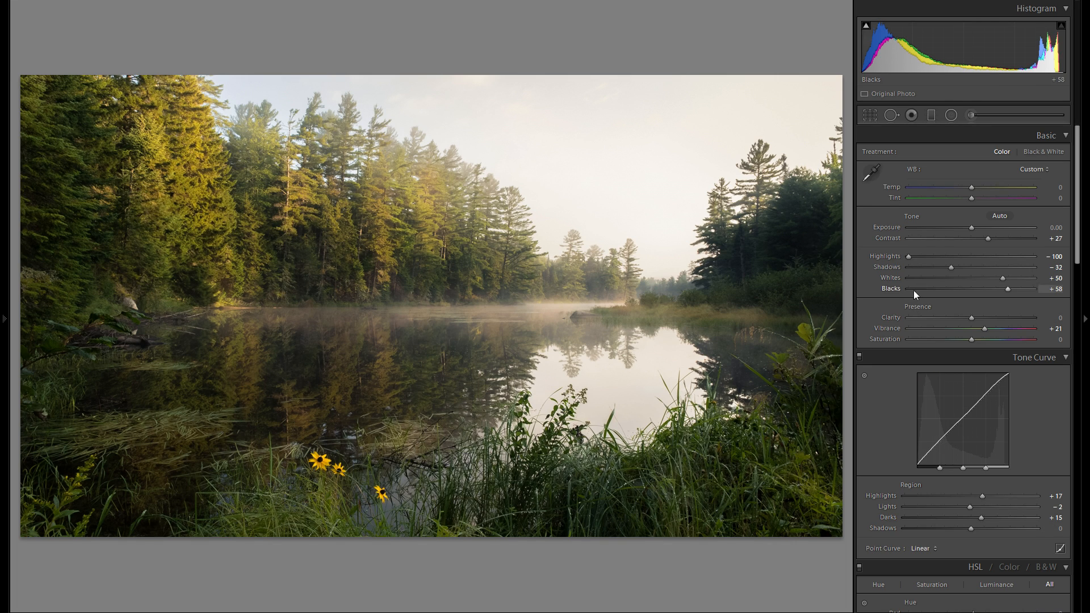
pyautogui.press('y')
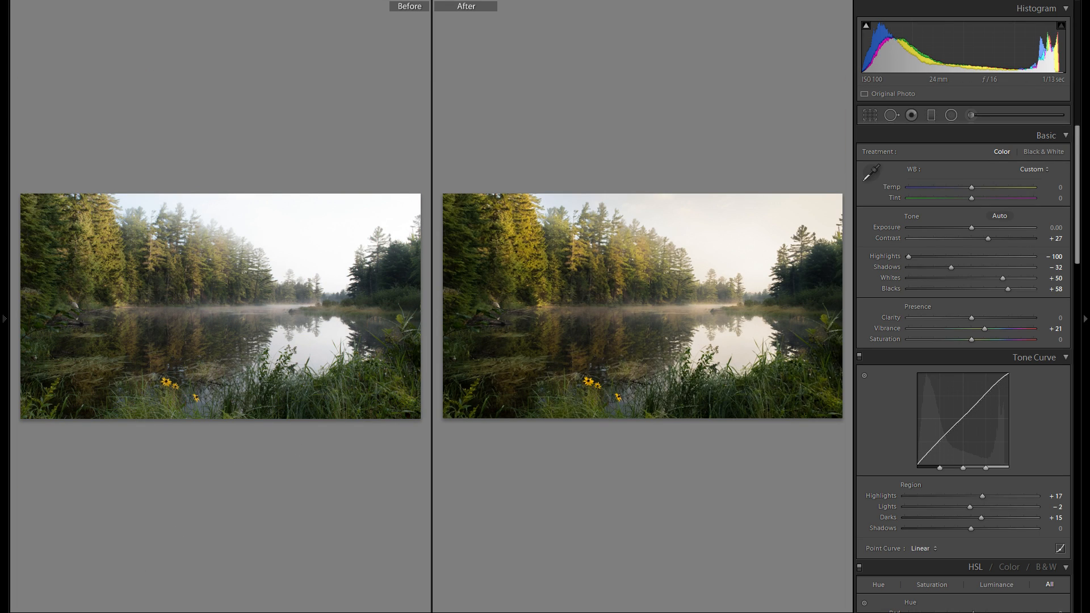
pyautogui.hotkey('shift', 'y')
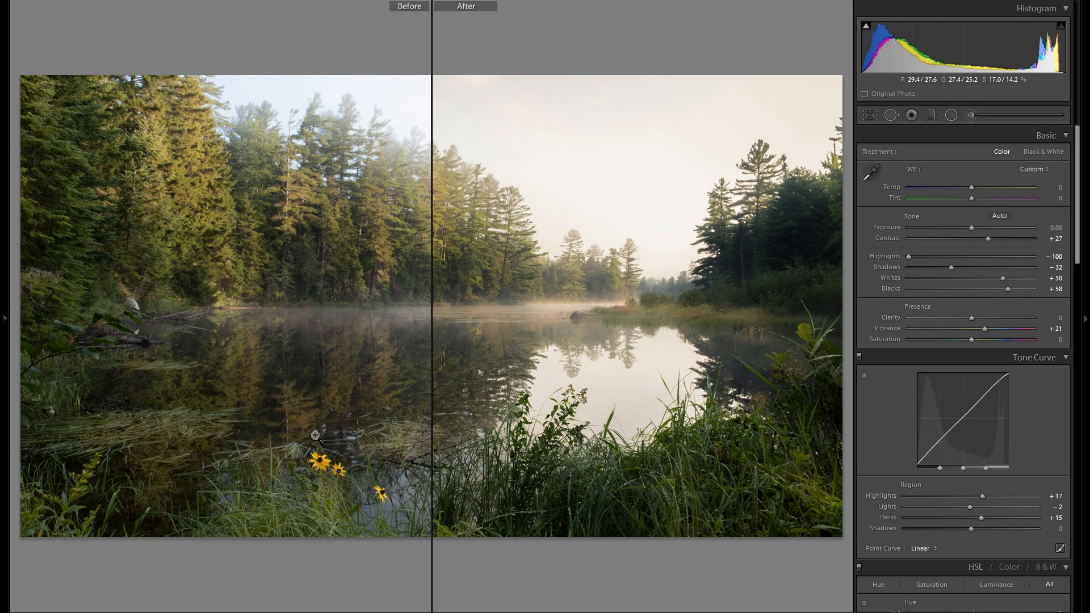
pyautogui.hotkey('alt', 'y')
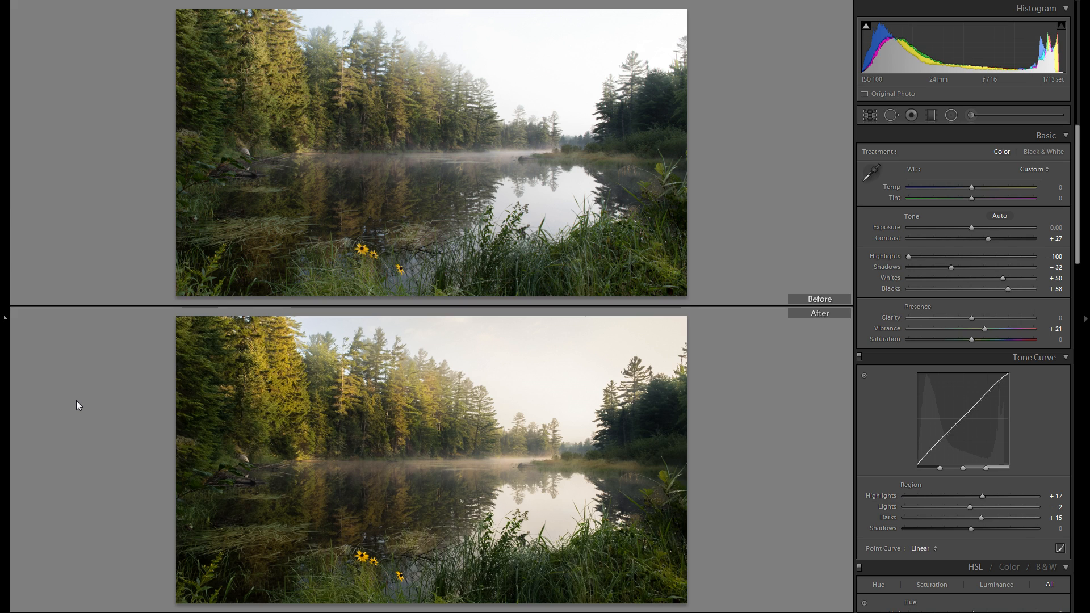
pyautogui.press('y')
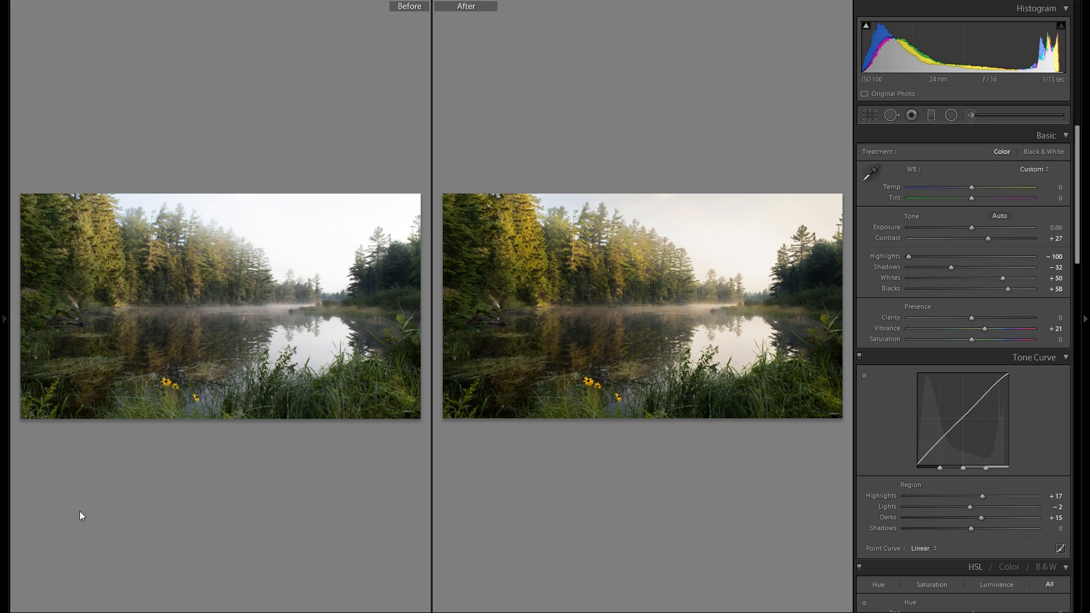
pyautogui.press('y')
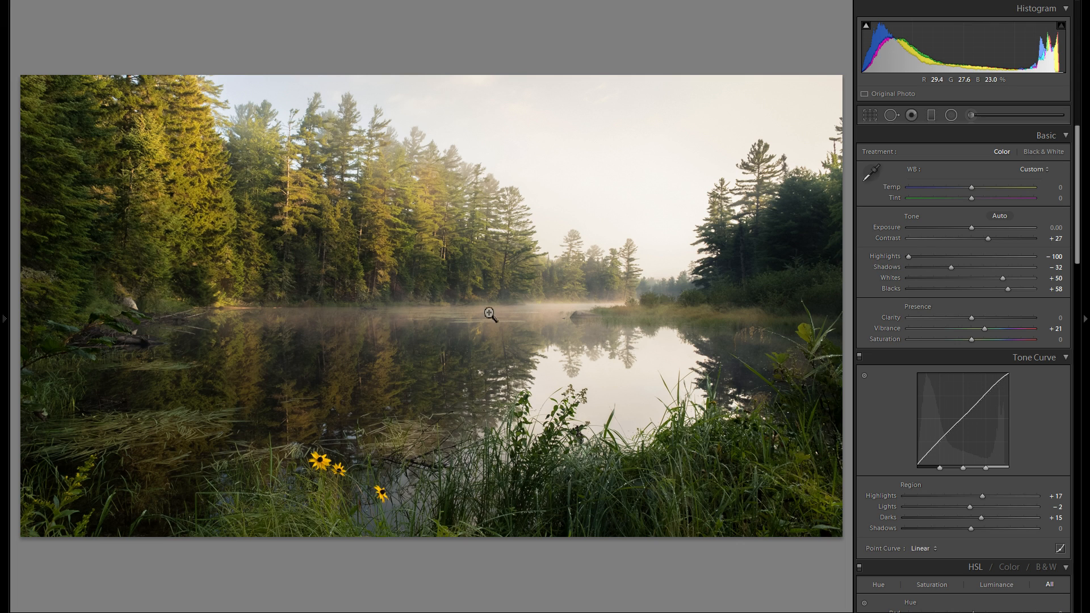
# Add a diagonal graduated filter over the photo's lower-left area with Clarity reset to 0 and Exposure -0.23
pyautogui.click(931, 115)
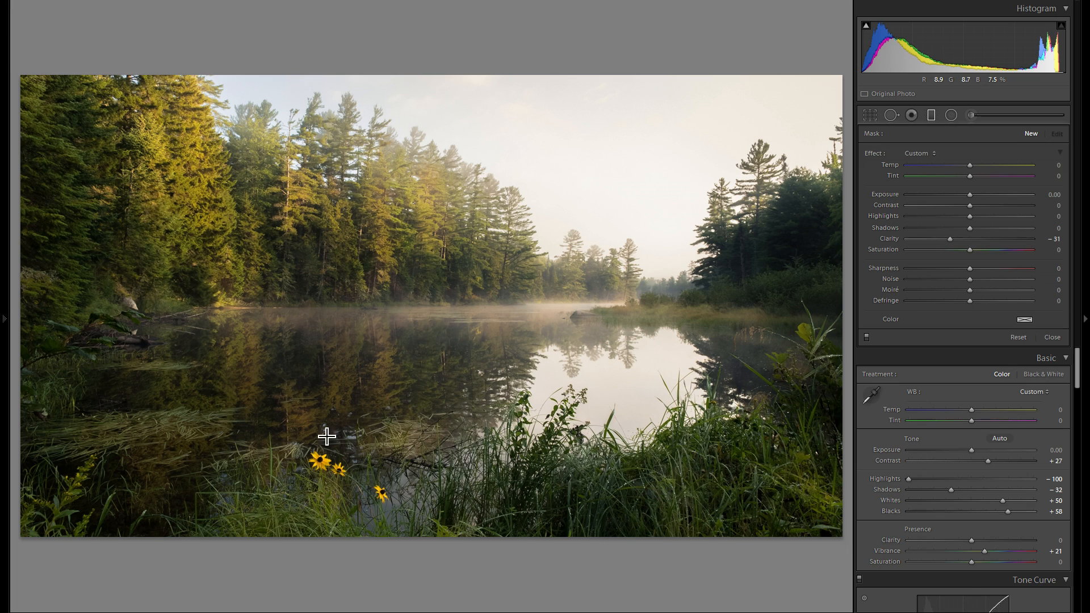
pyautogui.moveTo(403, 401); pyautogui.dragTo(489, 300)
pyautogui.moveTo(548, 234); pyautogui.dragTo(565, 180)
pyautogui.moveTo(413, 371); pyautogui.dragTo(409, 369)
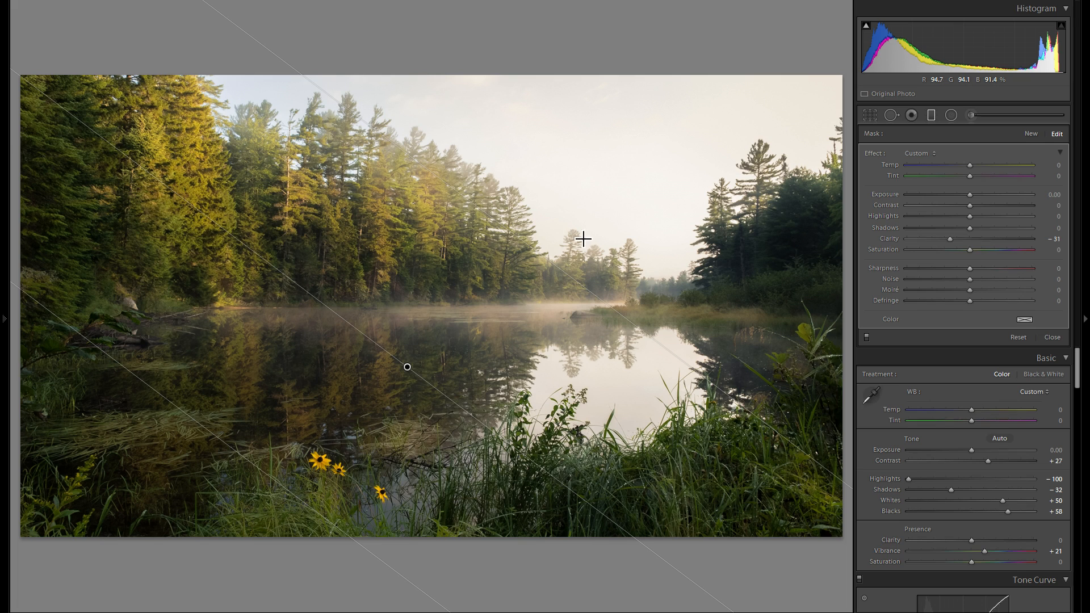
pyautogui.moveTo(407, 367); pyautogui.dragTo(379, 390)
pyautogui.doubleClick(890, 239)
pyautogui.moveTo(973, 194); pyautogui.dragTo(967, 193)
# Add a second diagonal graduated filter over the photo's upper-right area with Clarity reset to 0 and Exposure 0.23
pyautogui.click(1034, 134)
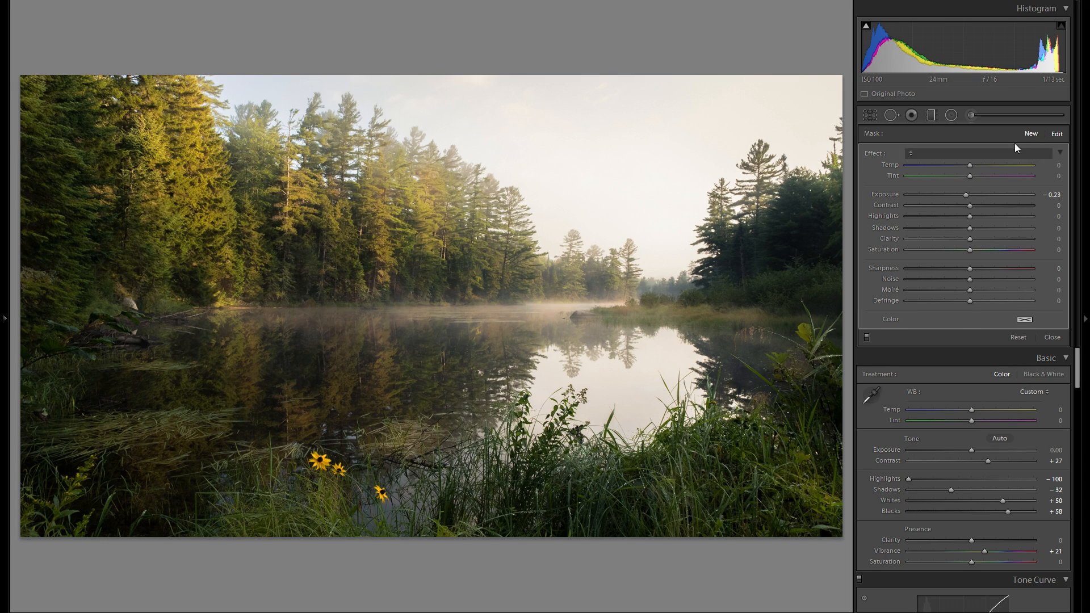
pyautogui.click(378, 390)
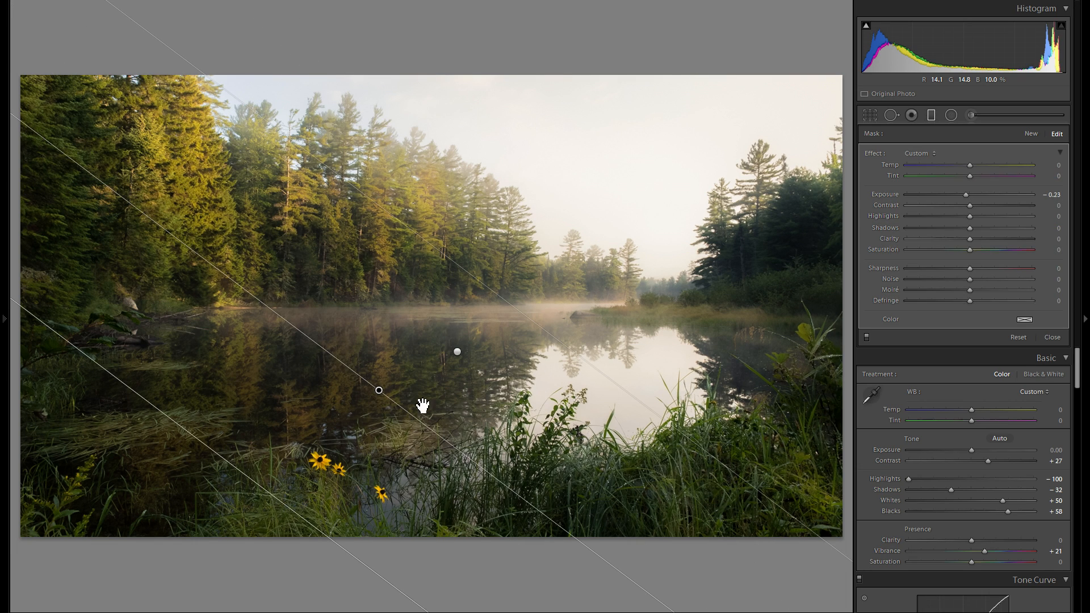
pyautogui.click(457, 352)
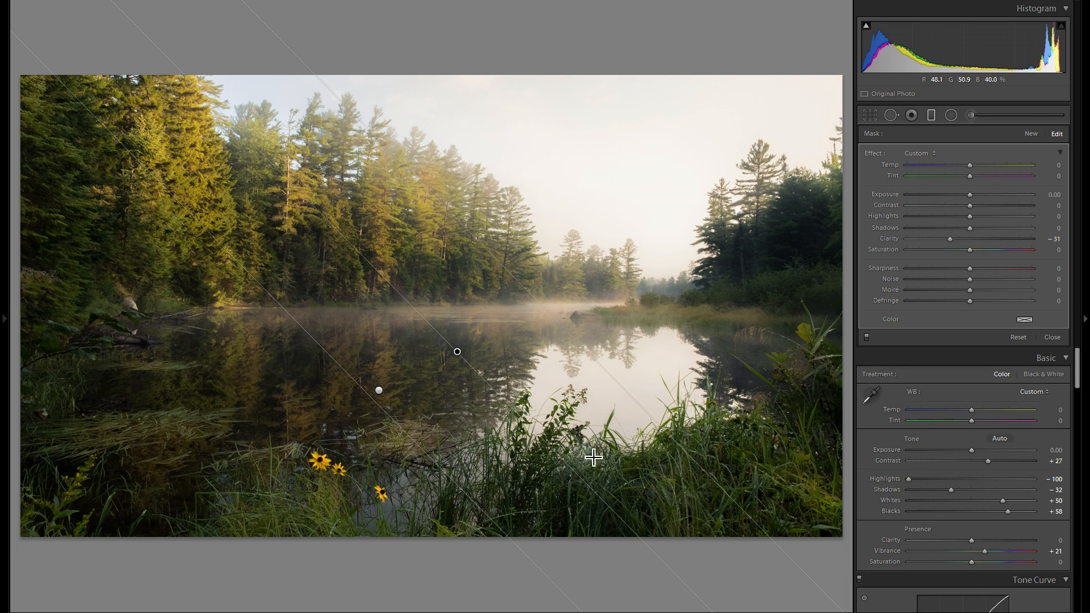
pyautogui.moveTo(596, 480); pyautogui.dragTo(597, 468)
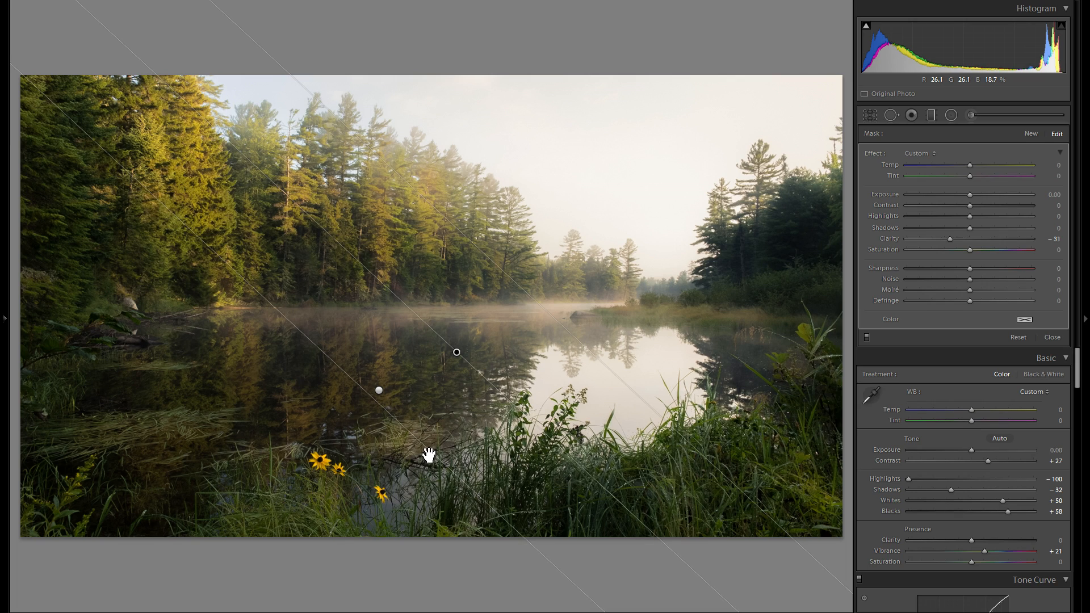
pyautogui.moveTo(457, 352); pyautogui.dragTo(453, 343)
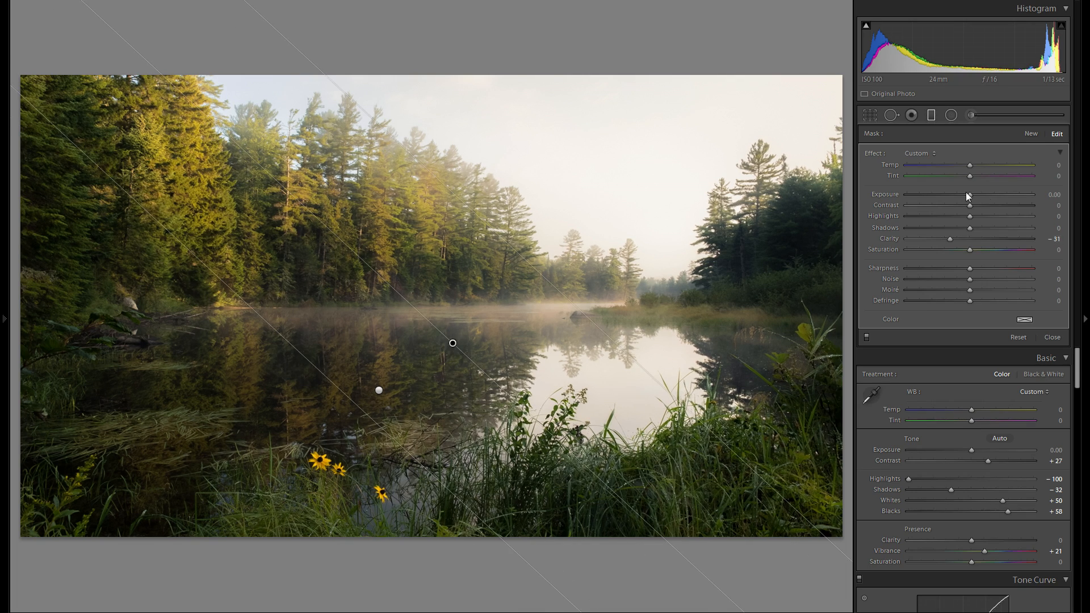
pyautogui.doubleClick(888, 238)
pyautogui.moveTo(970, 194); pyautogui.dragTo(973, 193)
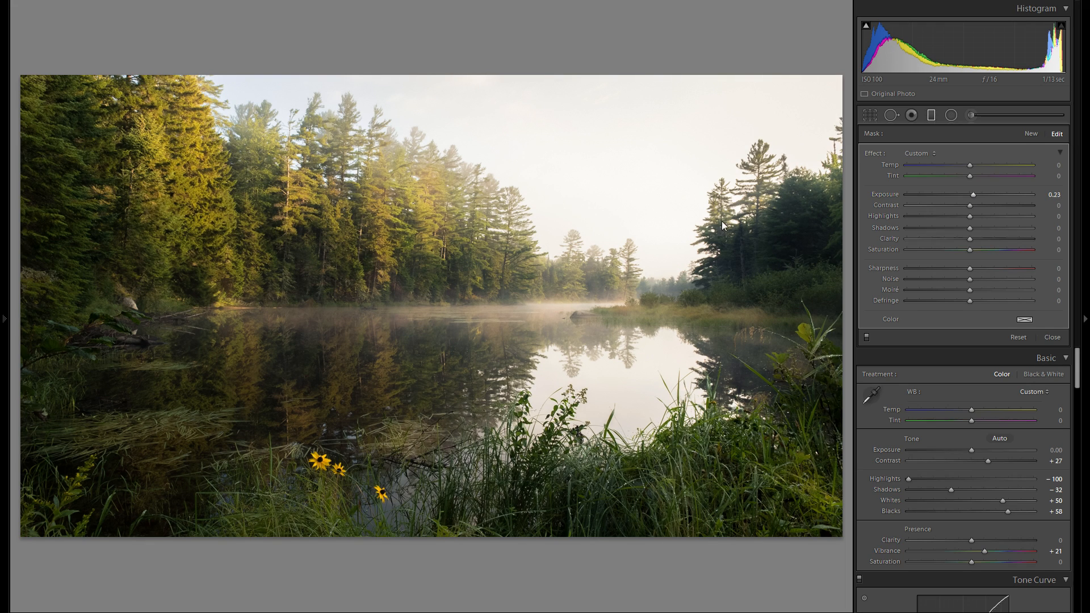
# Compare the photo without and with the graduated filters, and close the Graduated Filter tool
pyautogui.click(870, 338)
pyautogui.click(870, 338)
pyautogui.click(934, 115)
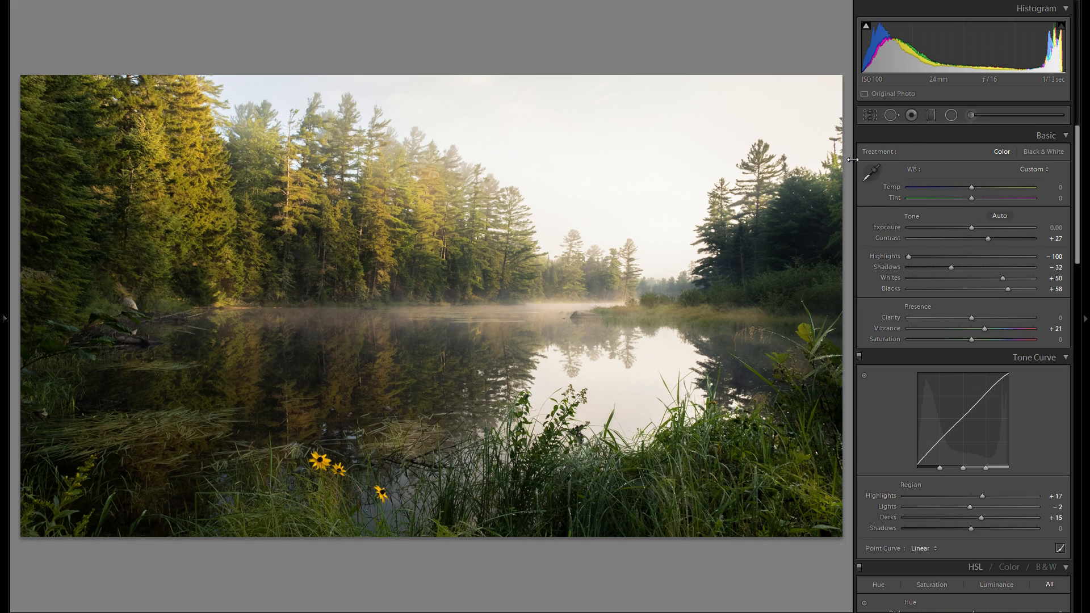
# Place a wide radial filter over the misty water in the middle of the lake with Clarity 0 and Exposure 0.45
pyautogui.click(952, 117)
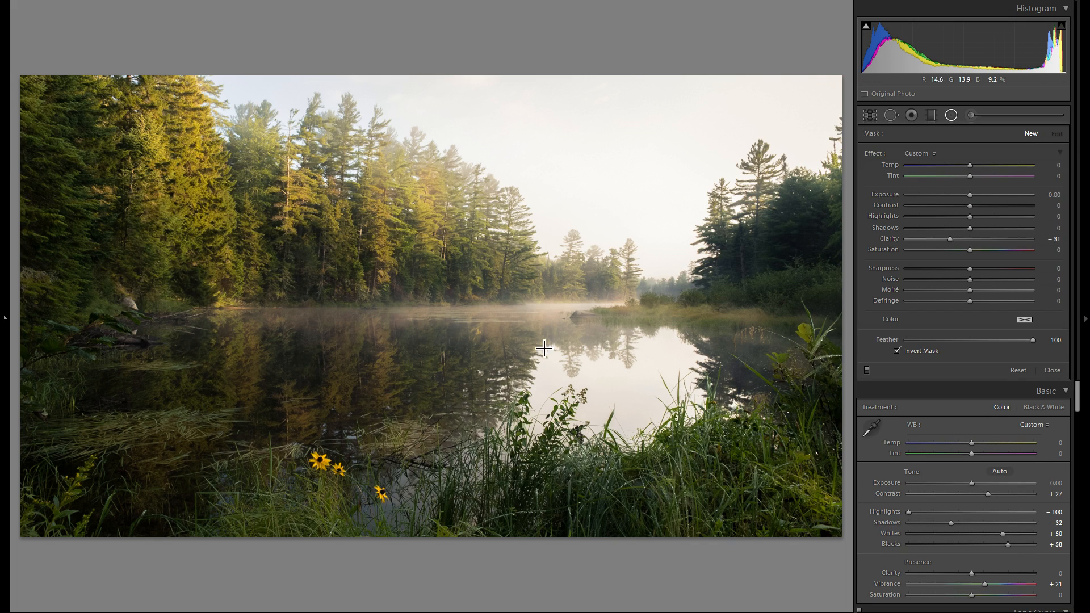
pyautogui.doubleClick(895, 241)
pyautogui.moveTo(318, 356); pyautogui.dragTo(545, 364)
pyautogui.moveTo(433, 377); pyautogui.dragTo(508, 372)
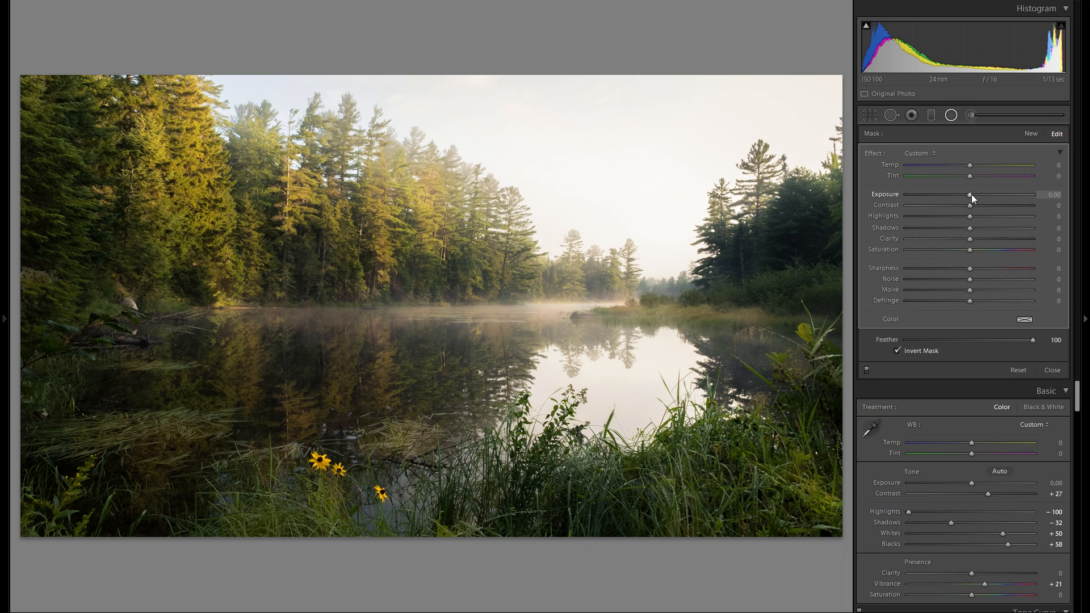
pyautogui.moveTo(971, 195); pyautogui.dragTo(975, 194)
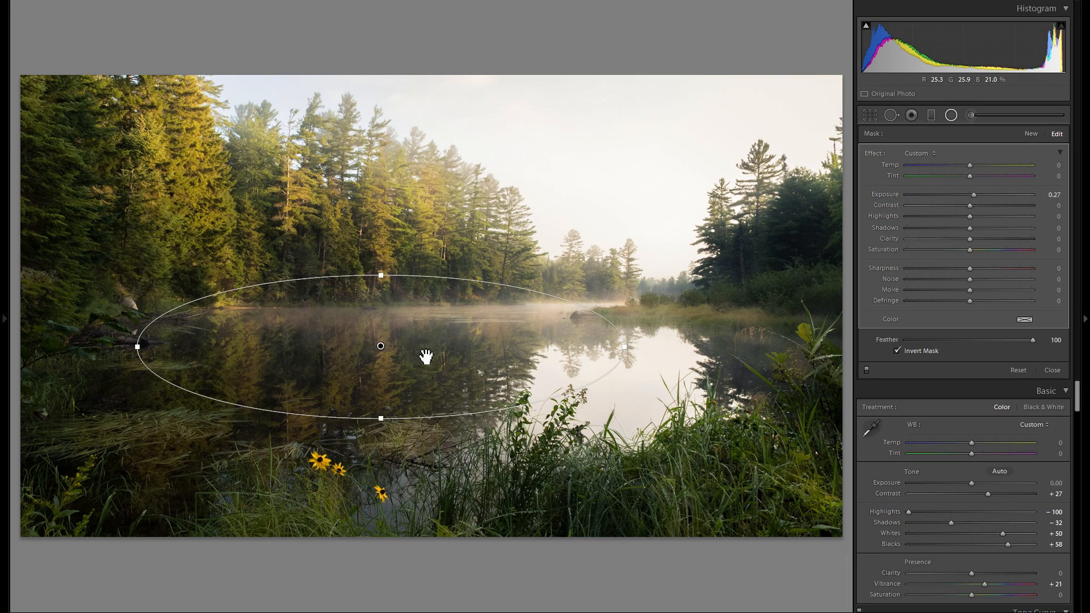
pyautogui.moveTo(433, 365)
pyautogui.mouseDown()
pyautogui.moveTo(433, 418)
pyautogui.moveTo(440, 363)
pyautogui.mouseUp()
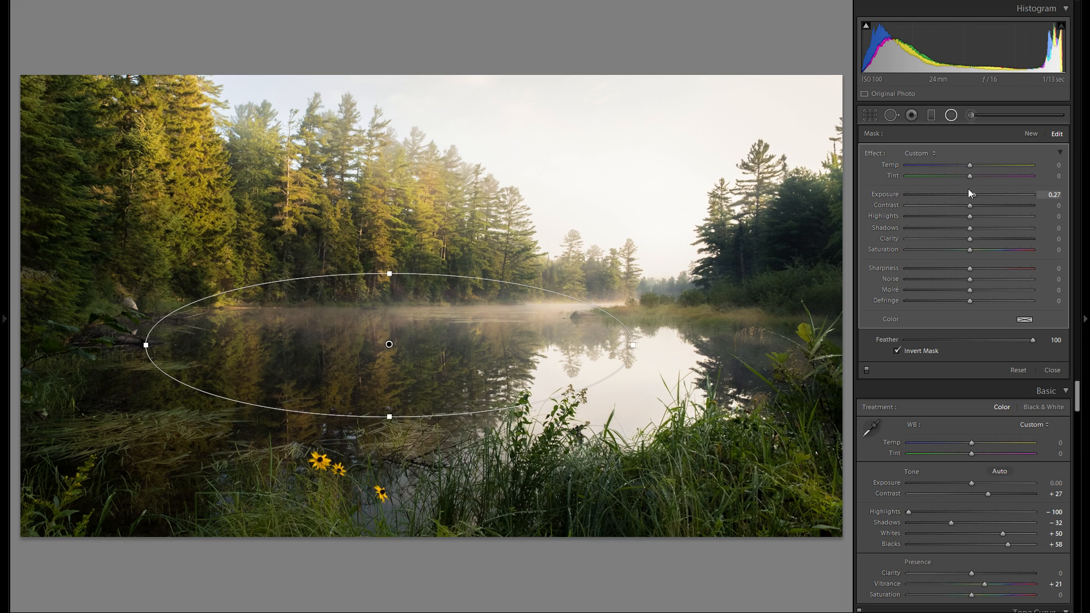
pyautogui.moveTo(974, 194); pyautogui.dragTo(977, 194)
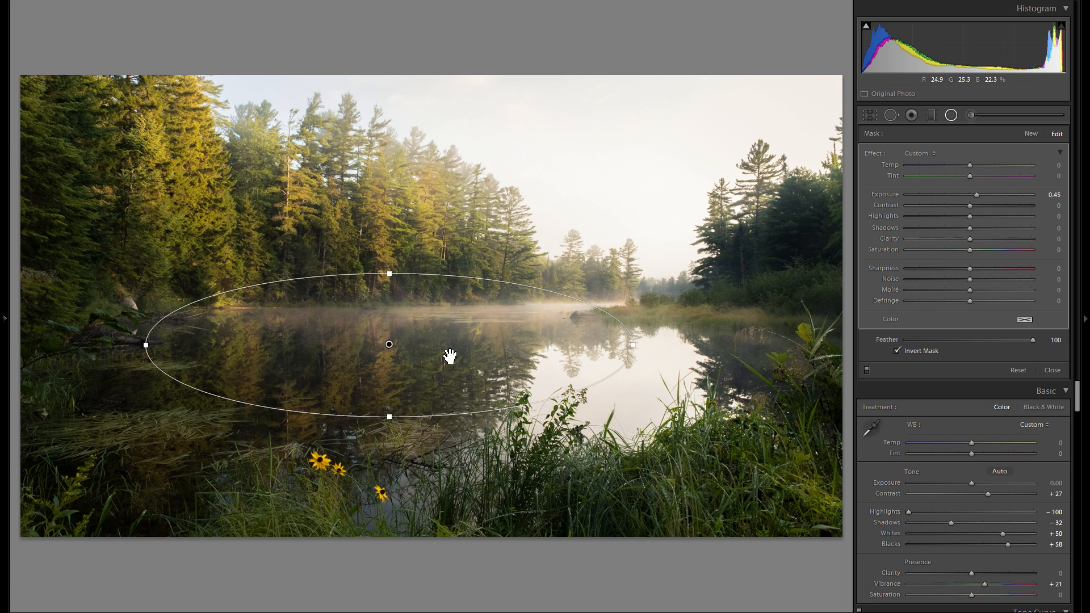
pyautogui.moveTo(525, 500); pyautogui.dragTo(393, 567)
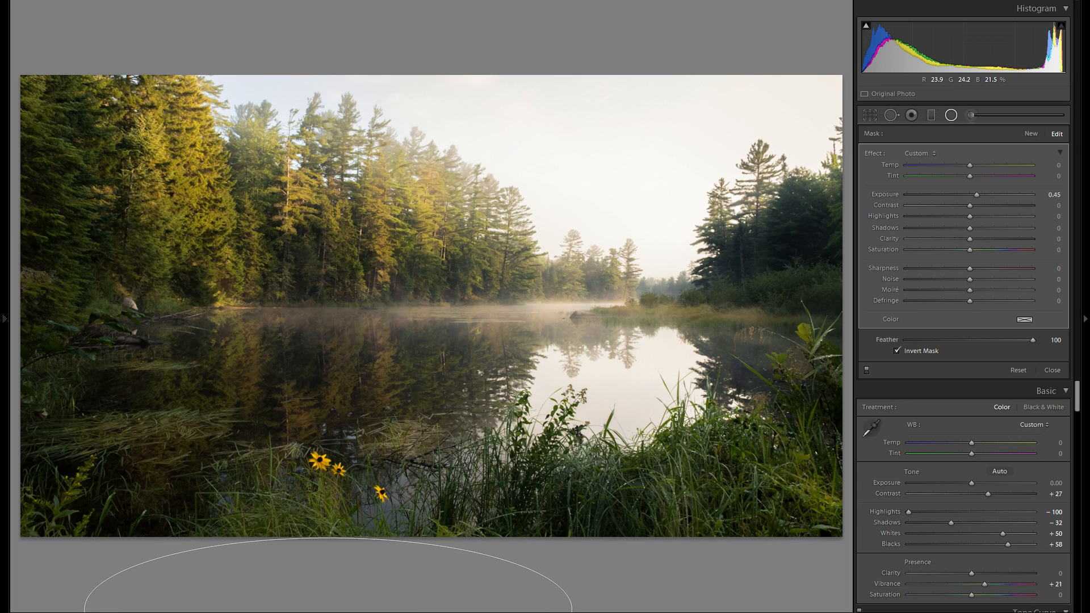
pyautogui.moveTo(393, 567); pyautogui.dragTo(453, 347)
# Duplicate the radial filter, move the copy to the waterline at the lake's left shore, and make it smaller
pyautogui.rightClick(440, 318)
pyautogui.click(522, 324)
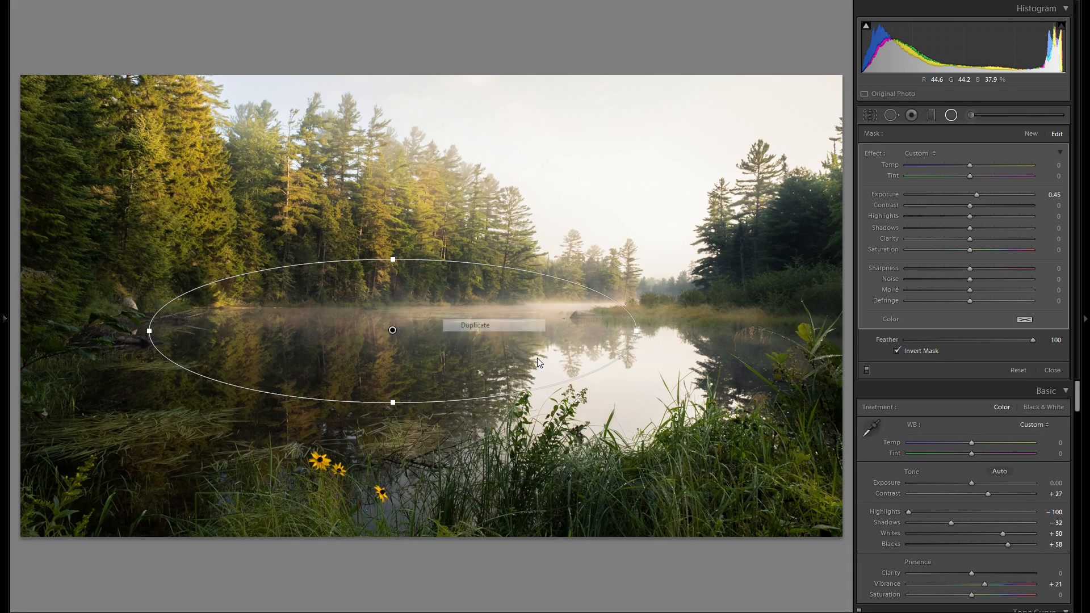
pyautogui.moveTo(652, 450); pyautogui.dragTo(268, 327)
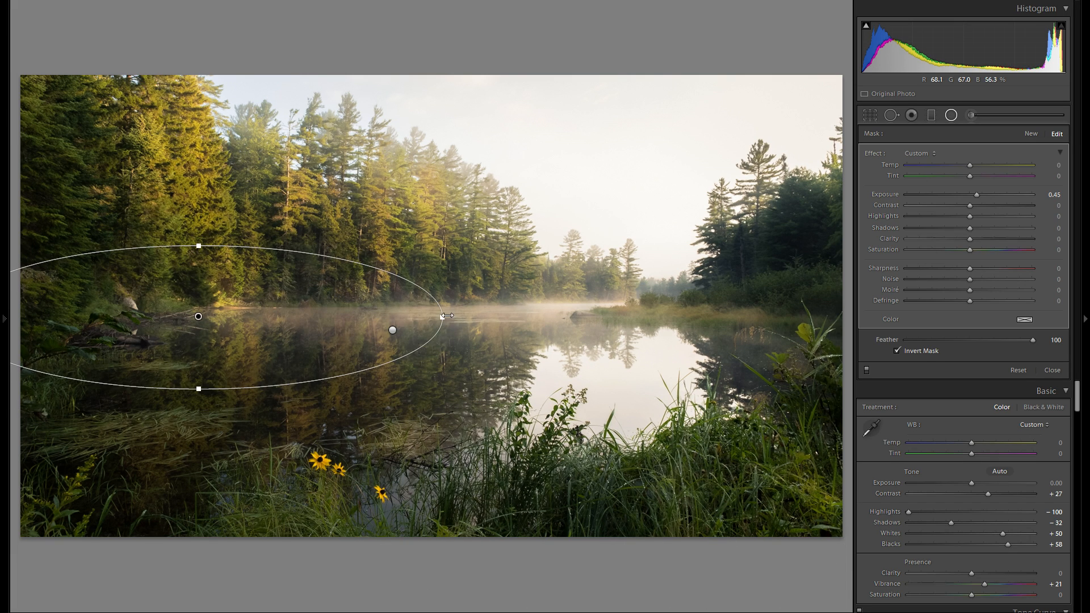
pyautogui.moveTo(385, 322); pyautogui.dragTo(249, 322)
pyautogui.moveTo(198, 278); pyautogui.dragTo(231, 292)
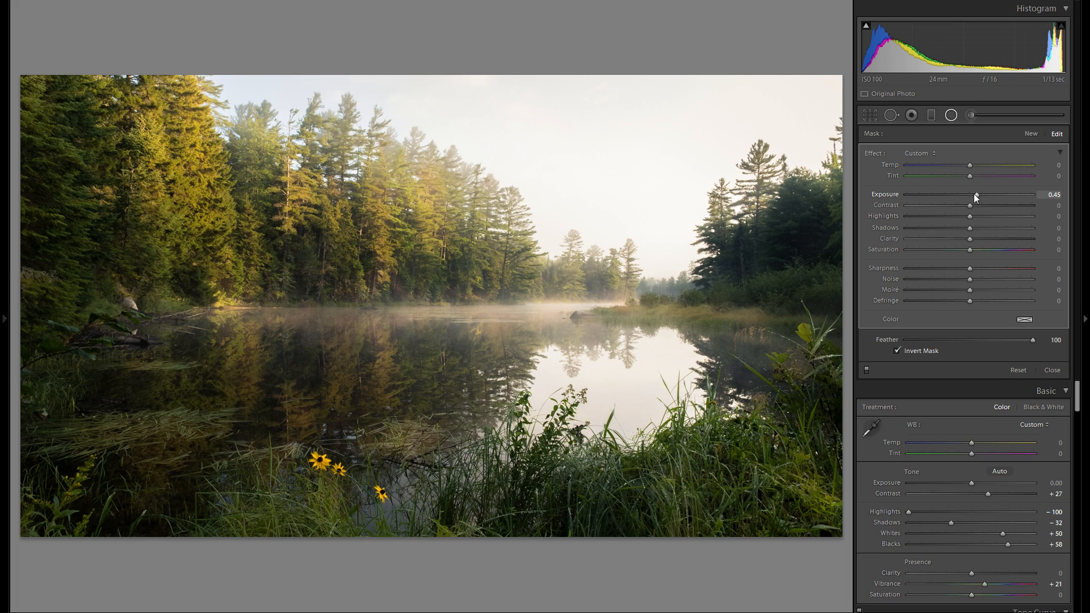
pyautogui.moveTo(226, 309); pyautogui.dragTo(260, 314)
# Duplicate the small radial filter onto the fallen branches at the left shore and set its Exposure to 0.85
pyautogui.rightClick(269, 312)
pyautogui.click(304, 323)
pyautogui.moveTo(219, 385); pyautogui.dragTo(194, 373)
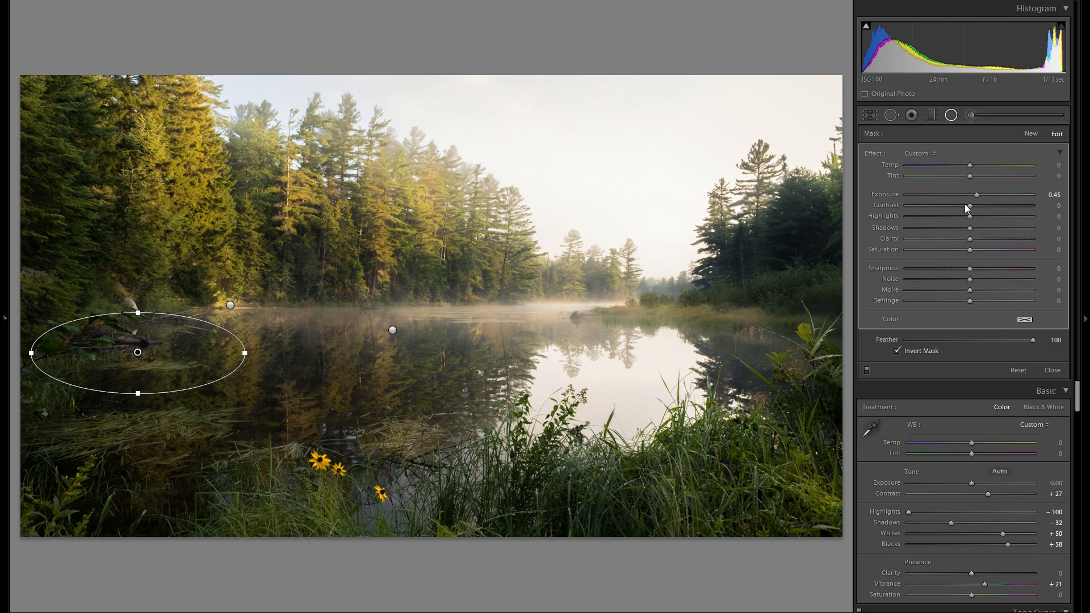
pyautogui.moveTo(978, 194); pyautogui.dragTo(986, 194)
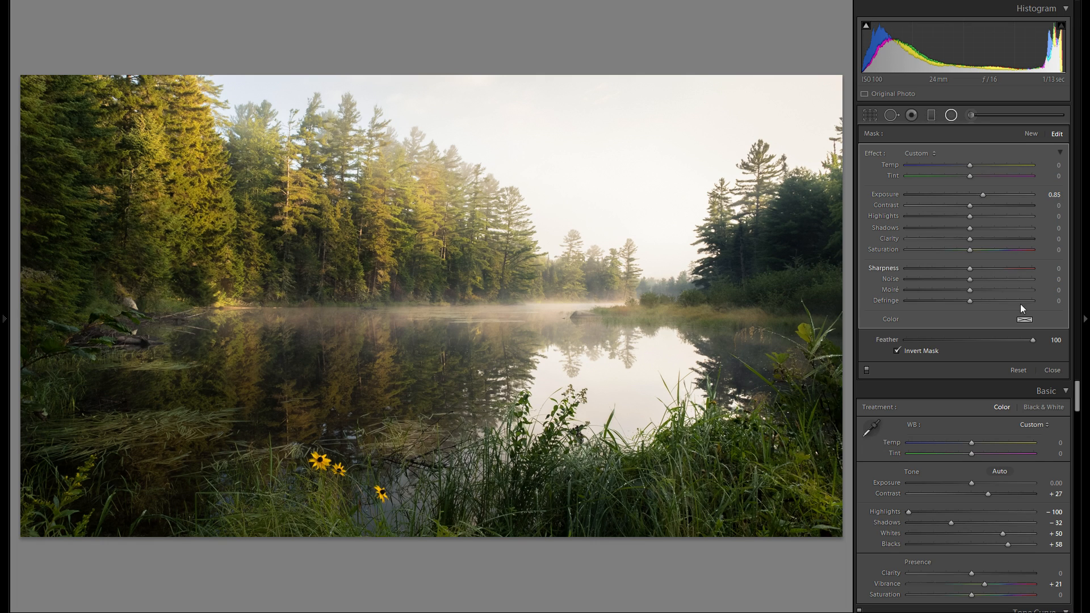
# Tint the radial filter over the fallen branches a pale warm yellow
pyautogui.click(1025, 319)
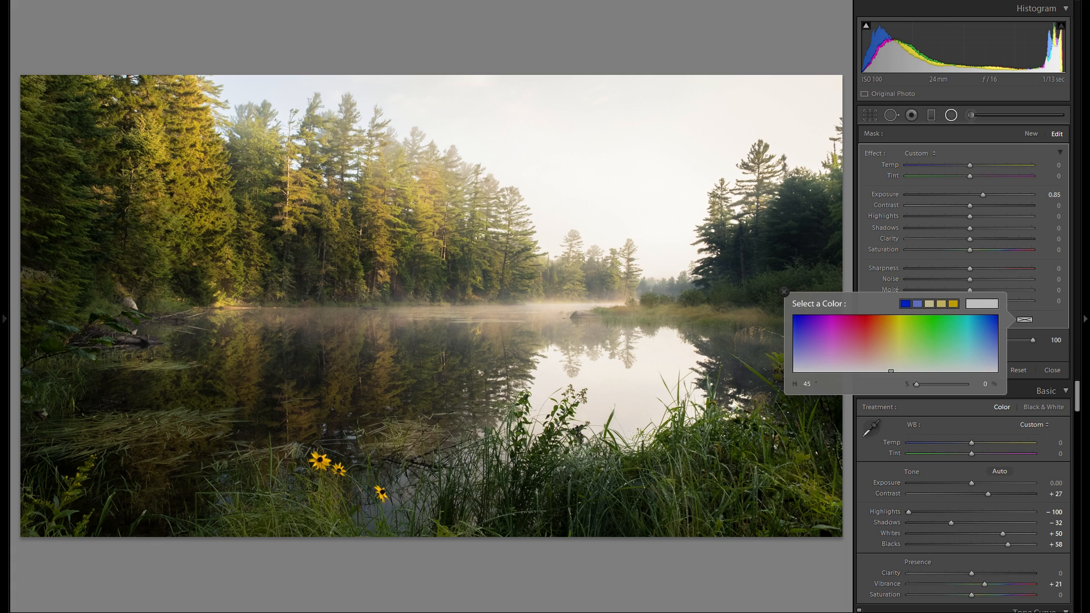
pyautogui.click(892, 345)
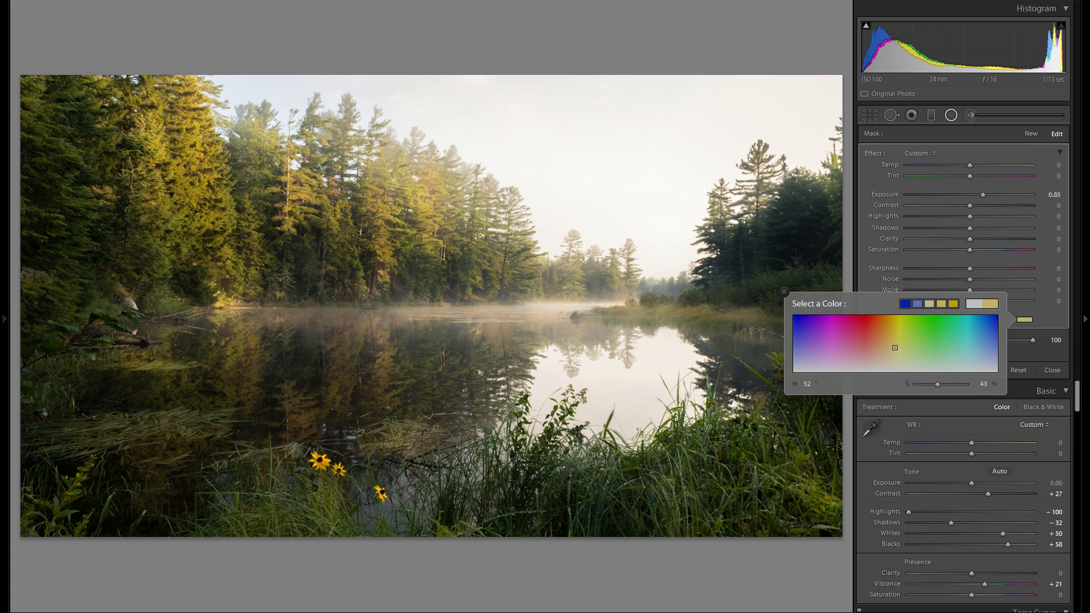
pyautogui.click(785, 292)
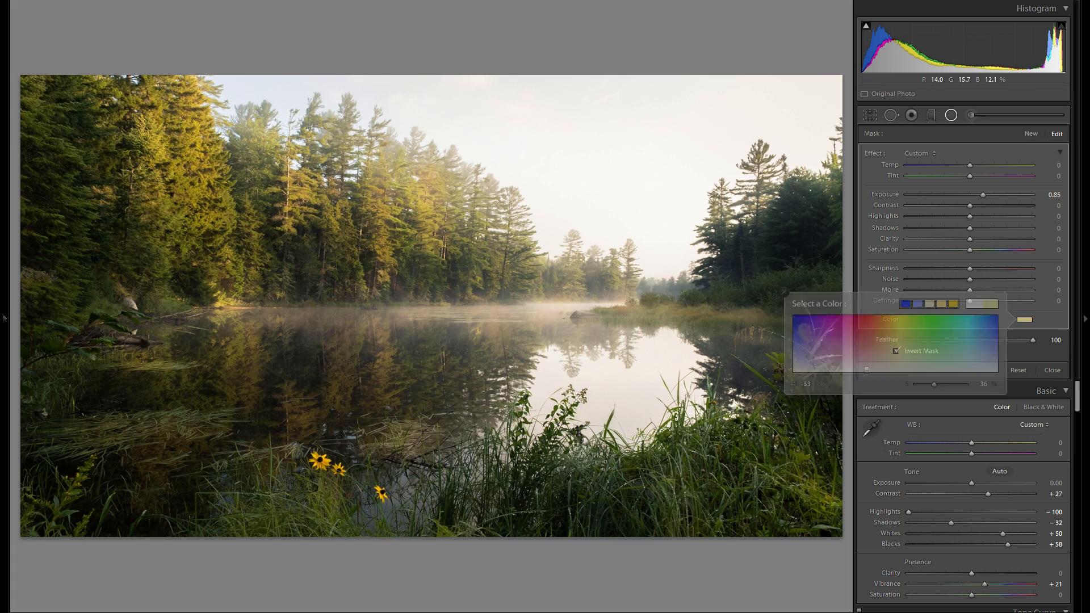
# Duplicate the tinted filter onto the reeds near the left shore, and set the fallen-branches filter's Exposure to 1.54
pyautogui.rightClick(221, 369)
pyautogui.click(222, 369)
pyautogui.moveTo(178, 355); pyautogui.dragTo(137, 451)
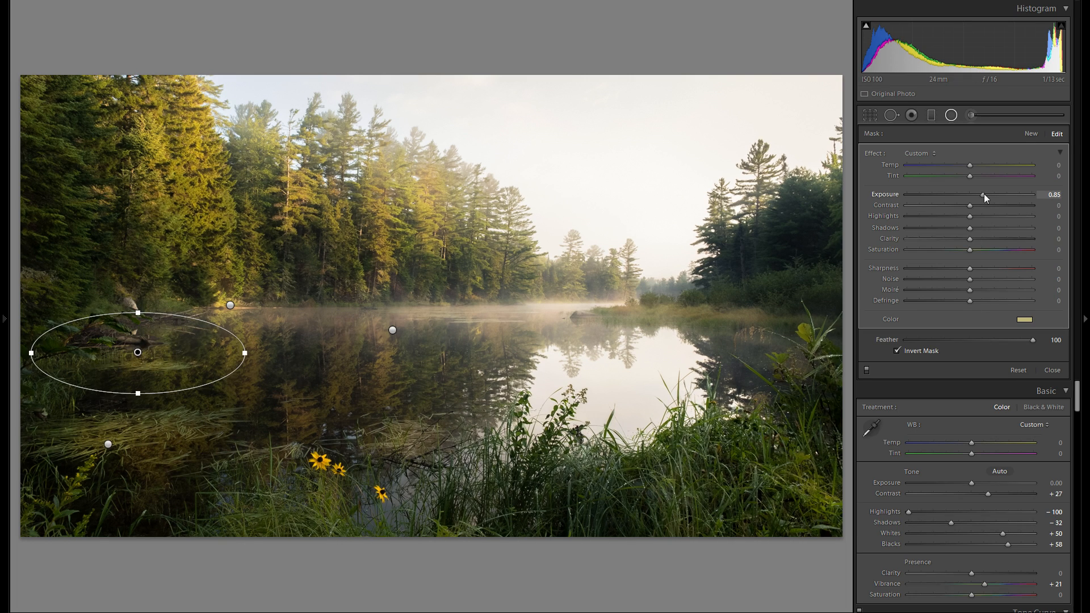
pyautogui.moveTo(983, 194); pyautogui.dragTo(993, 192)
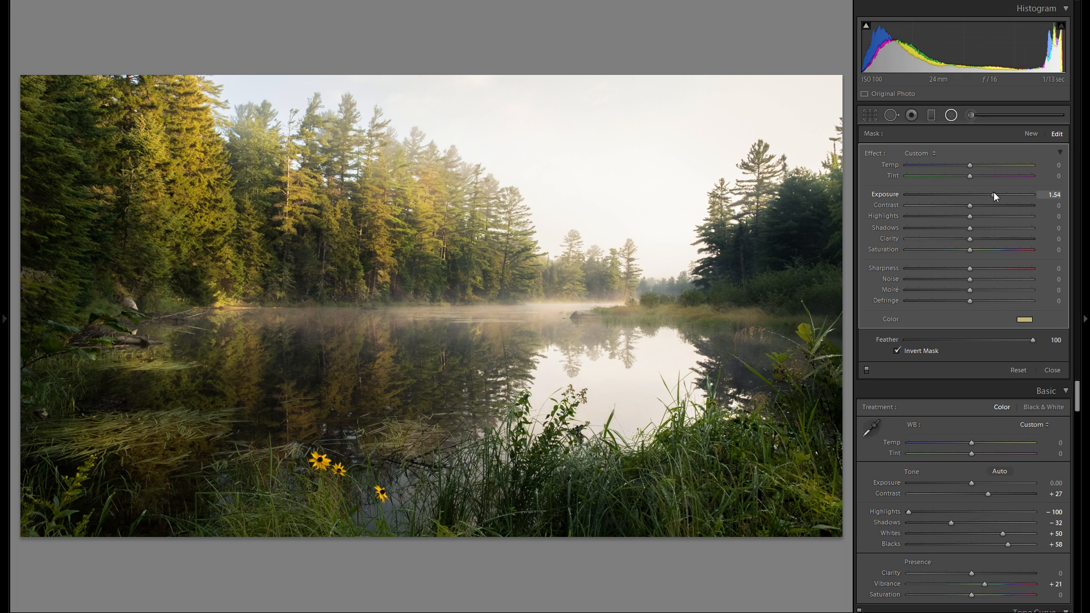
# Adjust the radial filter on the reeds, duplicate it, and move the copy over the yellow flowers
pyautogui.click(108, 444)
pyautogui.moveTo(221, 420); pyautogui.dragTo(377, 474)
pyautogui.rightClick(193, 431)
pyautogui.click(219, 433)
pyautogui.moveTo(328, 434); pyautogui.dragTo(355, 465)
pyautogui.rightClick(352, 463)
pyautogui.press('Escape')
# Duplicate the radial filter onto the central foreground grass and onto the bushes at the lake's right shore
pyautogui.click(530, 441)
pyautogui.moveTo(549, 362); pyautogui.dragTo(811, 370)
pyautogui.rightClick(531, 473)
pyautogui.click(554, 477)
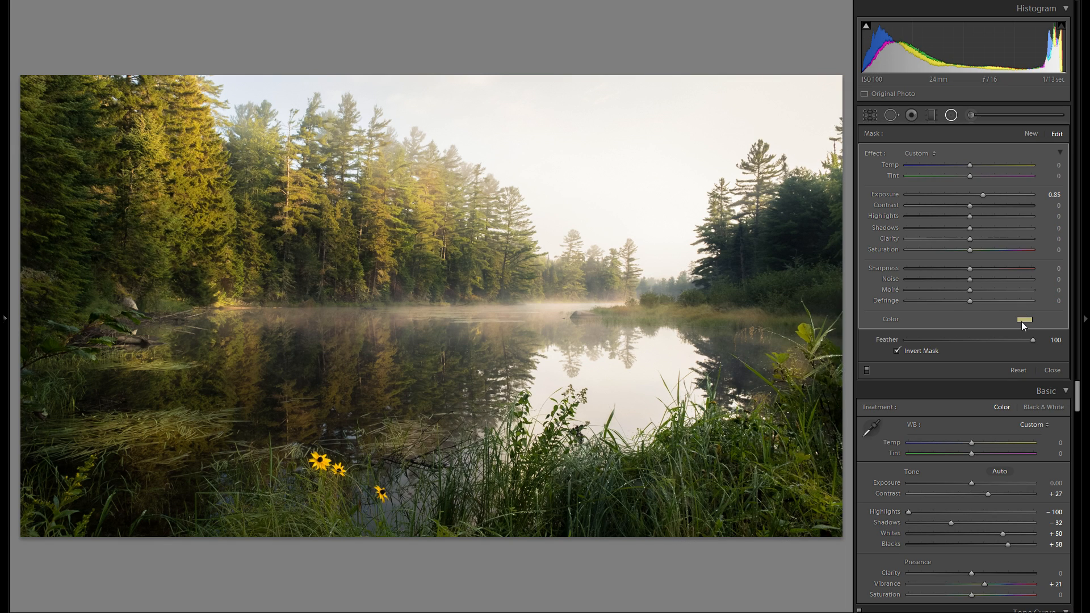
# Change the right-shore bush filter's tint to pale yellow with hue 53 and saturation 26, and set its Exposure to 0.92
pyautogui.click(1024, 319)
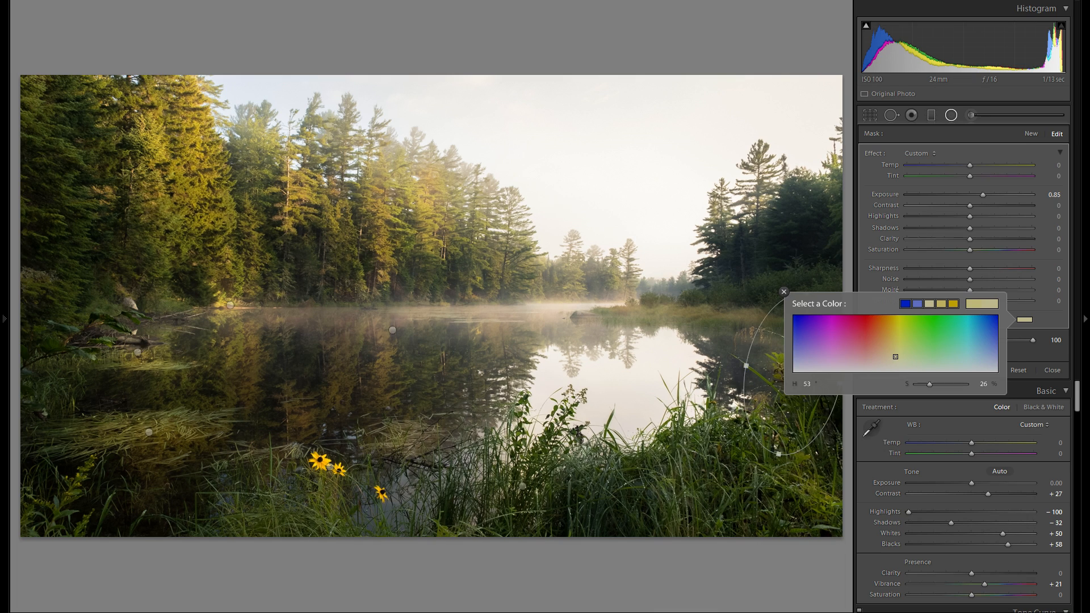
pyautogui.click(885, 205)
pyautogui.moveTo(983, 195); pyautogui.dragTo(984, 195)
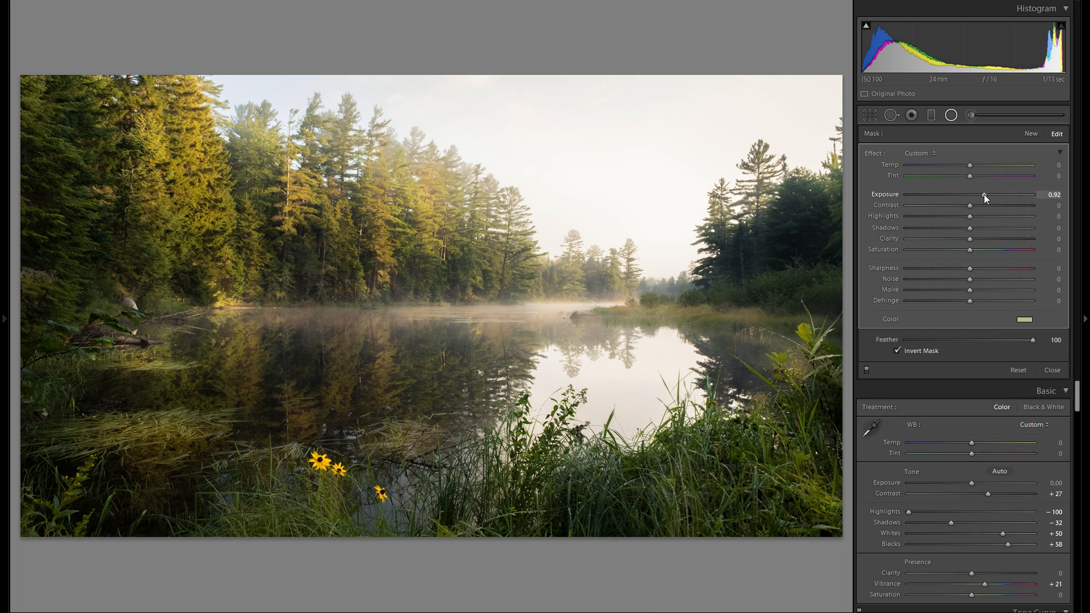
# Duplicate the radial filter onto the far grassy bank below the right-hand trees, shrink it, and set its Exposure to 0.60
pyautogui.rightClick(803, 366)
pyautogui.click(763, 342)
pyautogui.moveTo(763, 342); pyautogui.dragTo(733, 300)
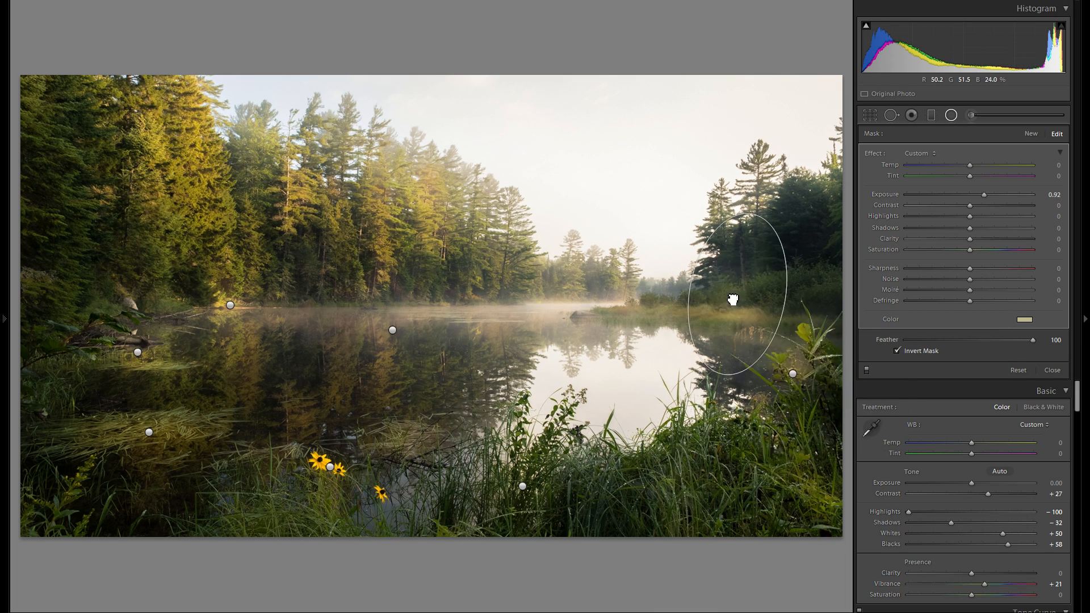
pyautogui.moveTo(737, 243); pyautogui.dragTo(752, 309)
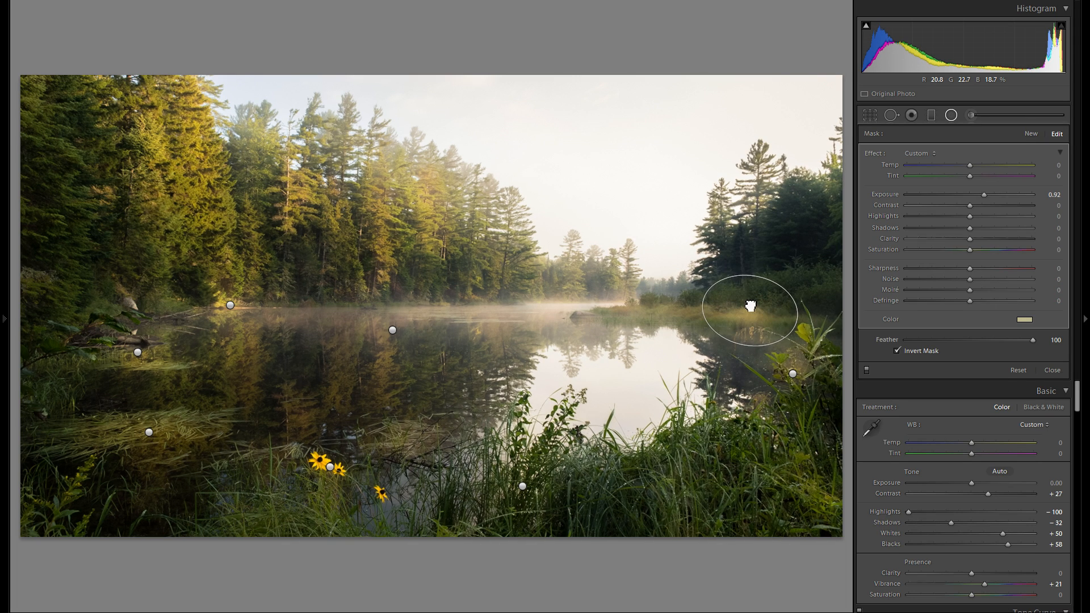
pyautogui.moveTo(987, 193); pyautogui.dragTo(980, 193)
# Duplicate the bank filter, move the copy to the tip of the grassy point, and reshape it
pyautogui.rightClick(750, 308)
pyautogui.click(781, 320)
pyautogui.moveTo(751, 309); pyautogui.dragTo(704, 321)
pyautogui.moveTo(646, 288); pyautogui.dragTo(699, 284)
# Duplicate the radial filter onto several spots in the golden tree reflections on the water
pyautogui.rightClick(651, 311)
pyautogui.click(663, 313)
pyautogui.moveTo(663, 313); pyautogui.dragTo(341, 298)
pyautogui.moveTo(392, 365); pyautogui.dragTo(419, 226)
pyautogui.rightClick(382, 371)
pyautogui.click(398, 376)
pyautogui.rightClick(264, 372)
pyautogui.click(279, 376)
# Place a copy of the radial filter over the sunlit trees on the left bank and set its Exposure to 0.31
pyautogui.rightClick(333, 395)
pyautogui.click(348, 399)
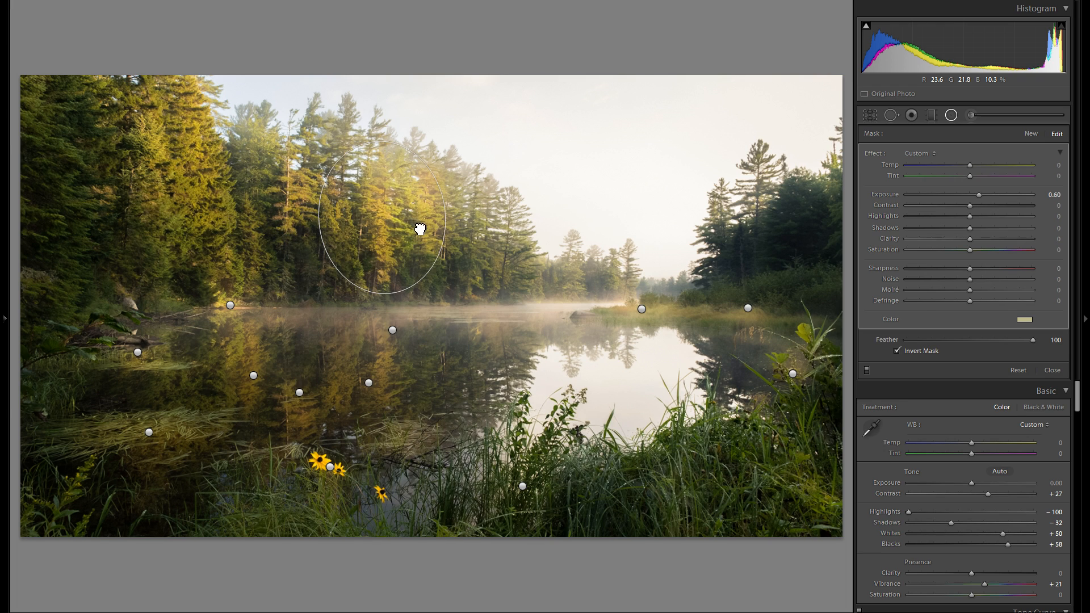
pyautogui.rightClick(418, 225)
pyautogui.click(974, 193)
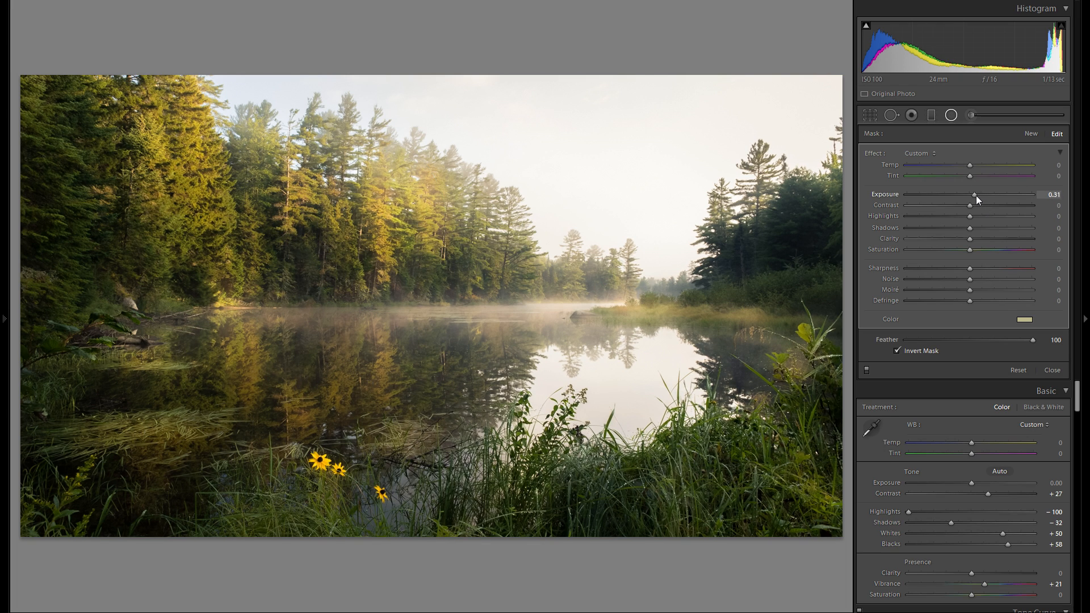
# Duplicate the tree filter, move the copy to the base of the far-left trees, and set its Exposure to 0.49
pyautogui.rightClick(410, 205)
pyautogui.click(437, 209)
pyautogui.moveTo(437, 211); pyautogui.dragTo(147, 292)
pyautogui.moveTo(975, 195); pyautogui.dragTo(979, 195)
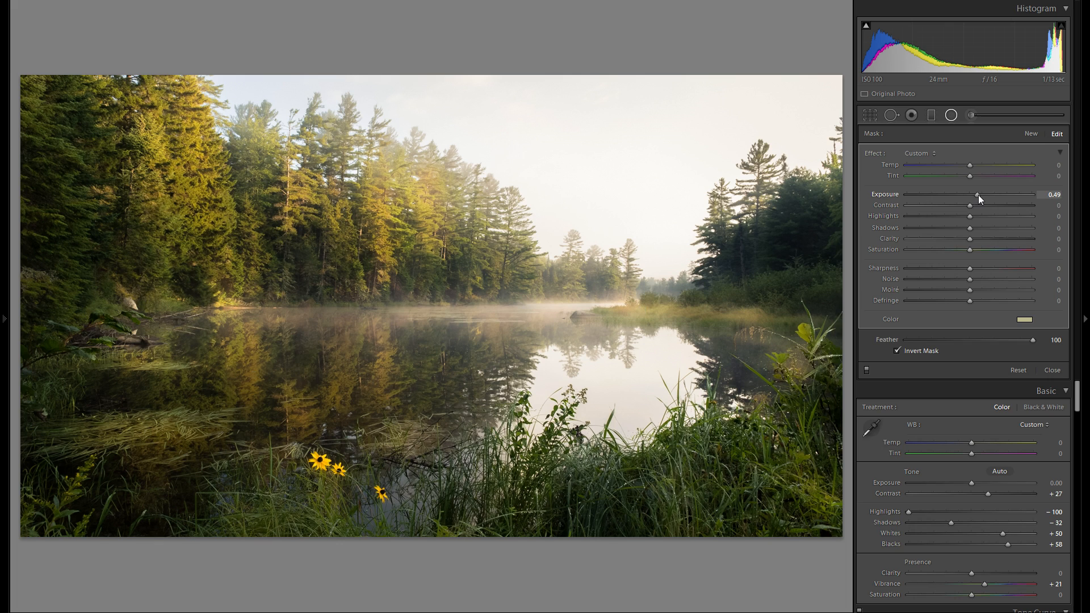
# Add a large new radial filter over the misty far shore with Exposure 0.23 and a warm tint of hue 47, saturation 38
pyautogui.click(1031, 134)
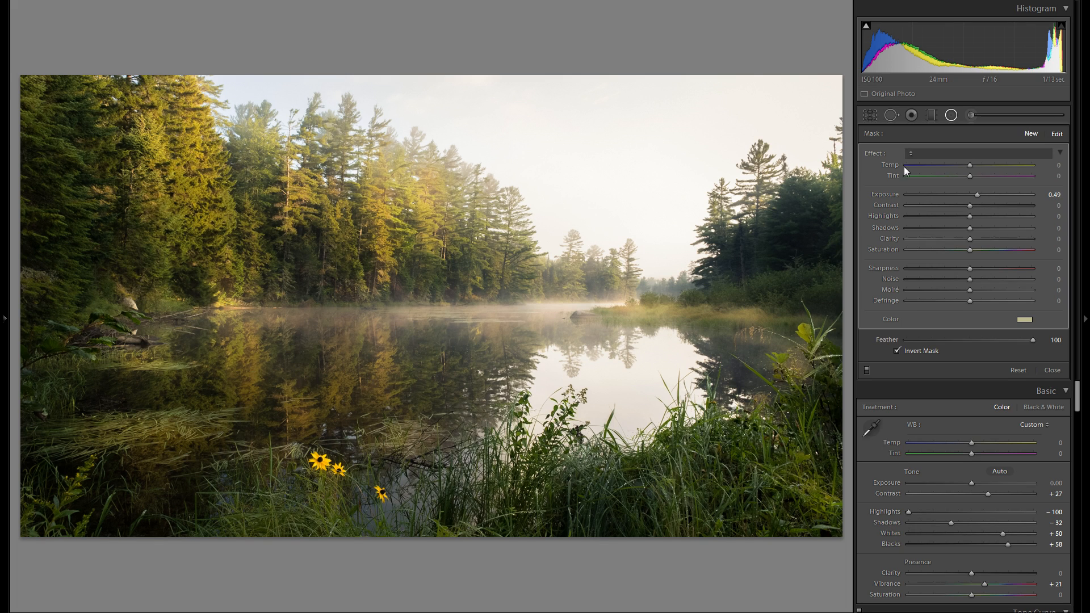
pyautogui.moveTo(464, 290)
pyautogui.mouseDown()
pyautogui.moveTo(668, 380)
pyautogui.moveTo(647, 393)
pyautogui.mouseUp()
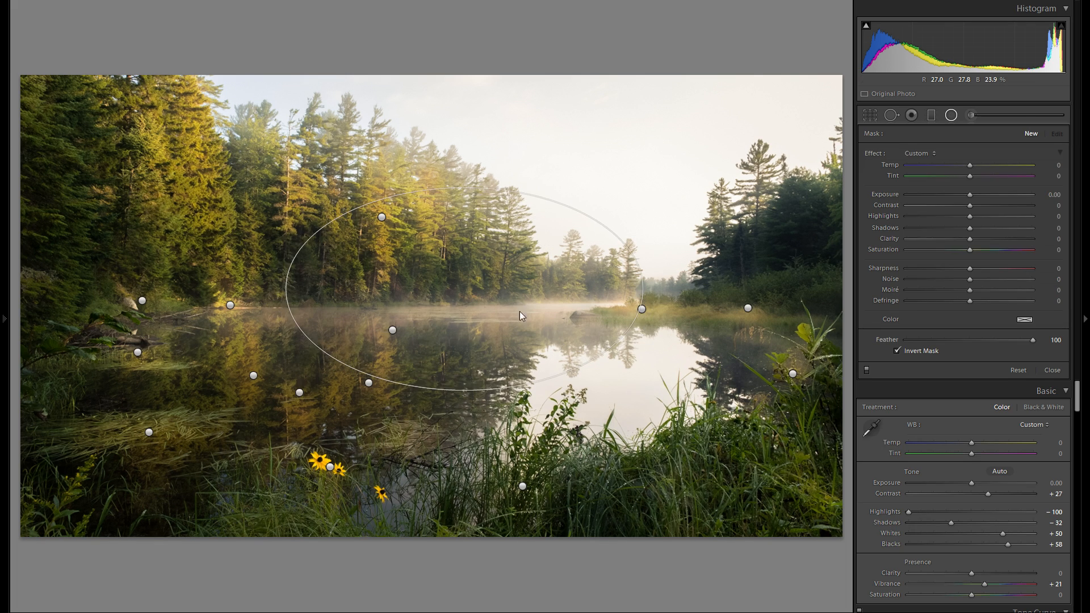
pyautogui.moveTo(515, 309); pyautogui.dragTo(640, 307)
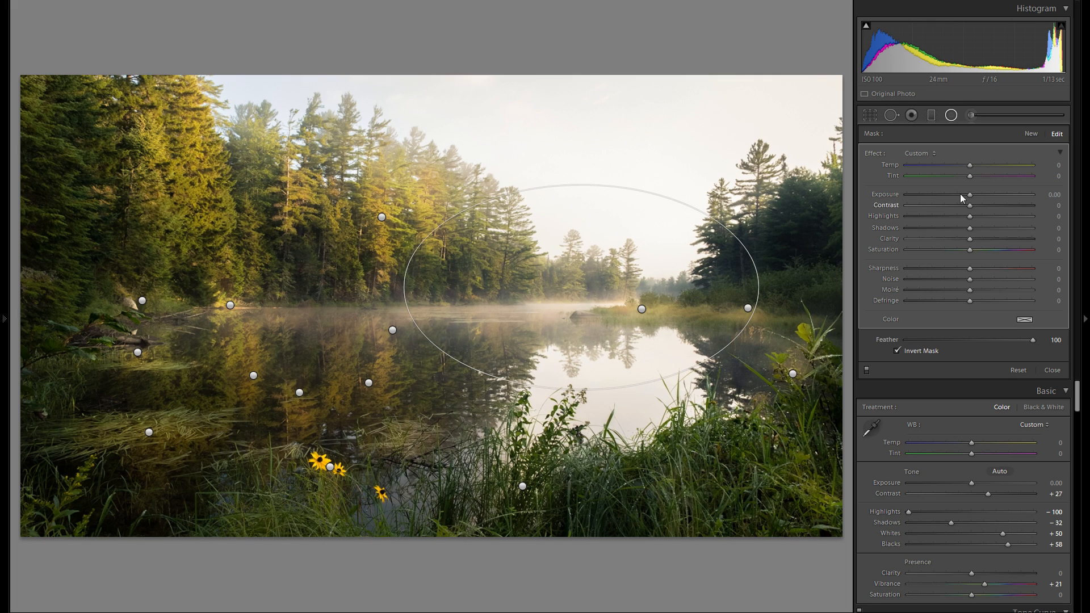
pyautogui.moveTo(967, 196); pyautogui.dragTo(972, 196)
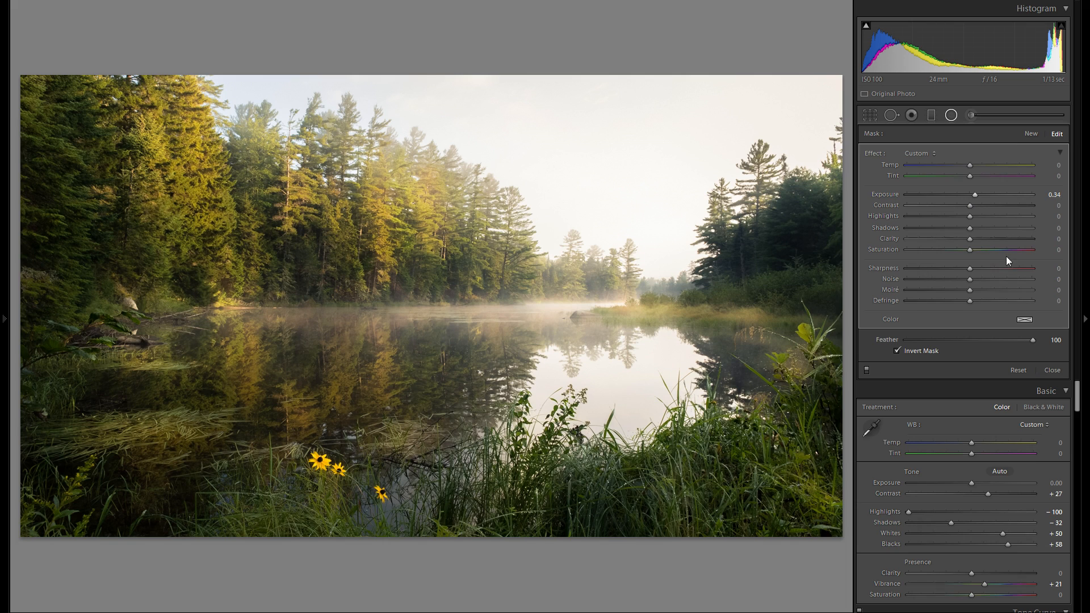
pyautogui.click(1025, 320)
pyautogui.moveTo(897, 344); pyautogui.dragTo(889, 345)
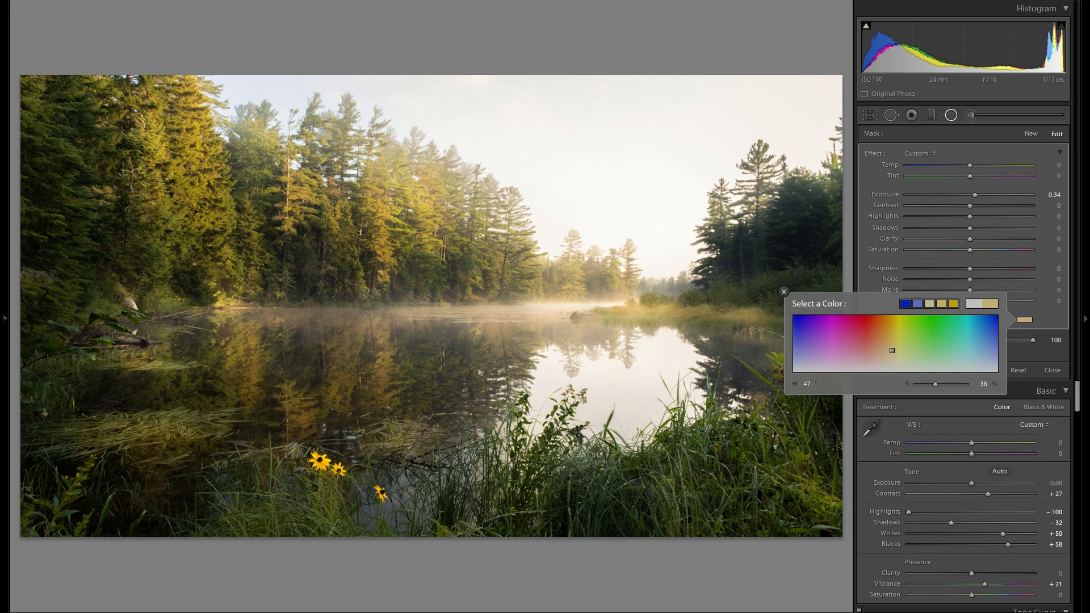
pyautogui.moveTo(976, 196); pyautogui.dragTo(975, 197)
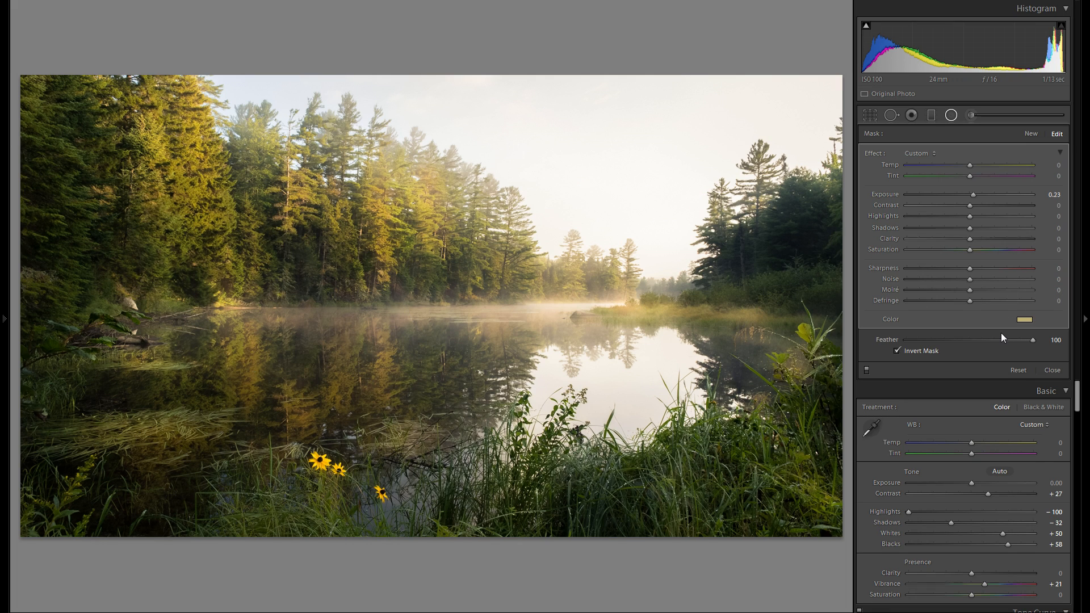
# Compare the photo with and without the radial filters
pyautogui.click(868, 368)
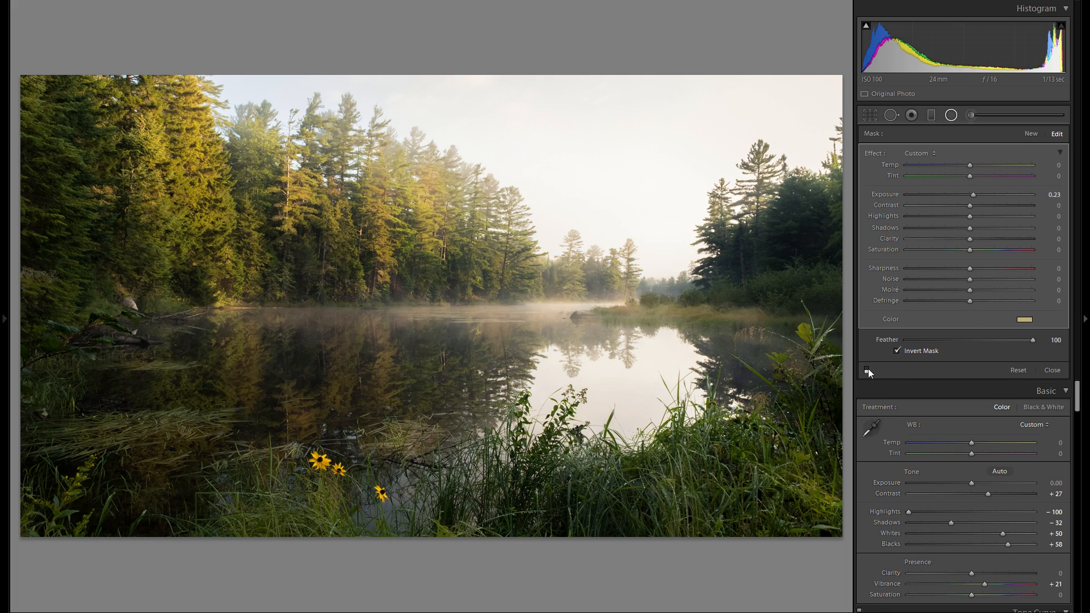
pyautogui.click(868, 369)
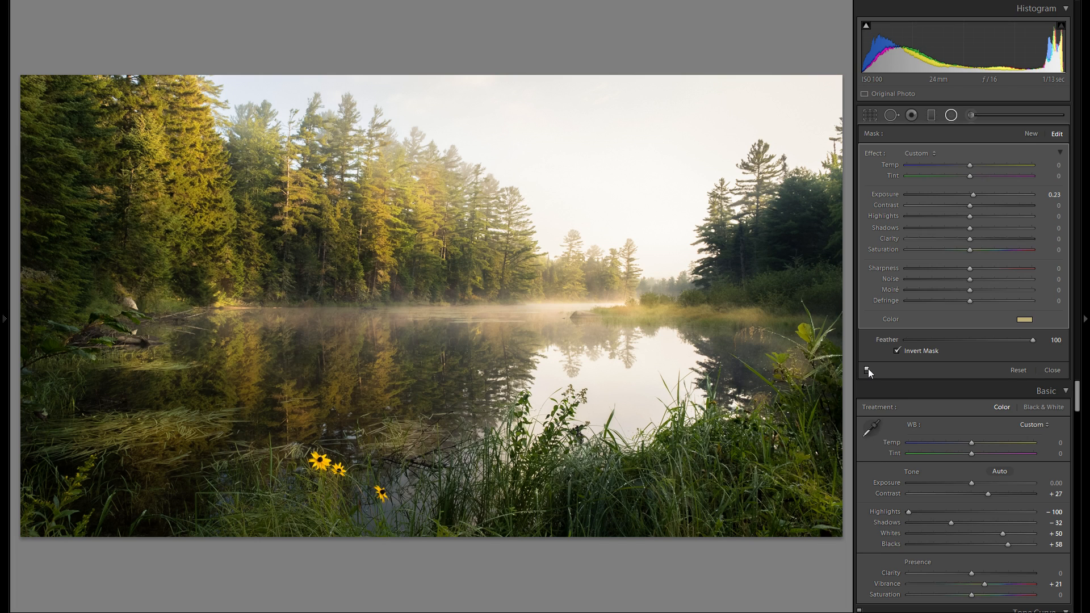
pyautogui.click(868, 369)
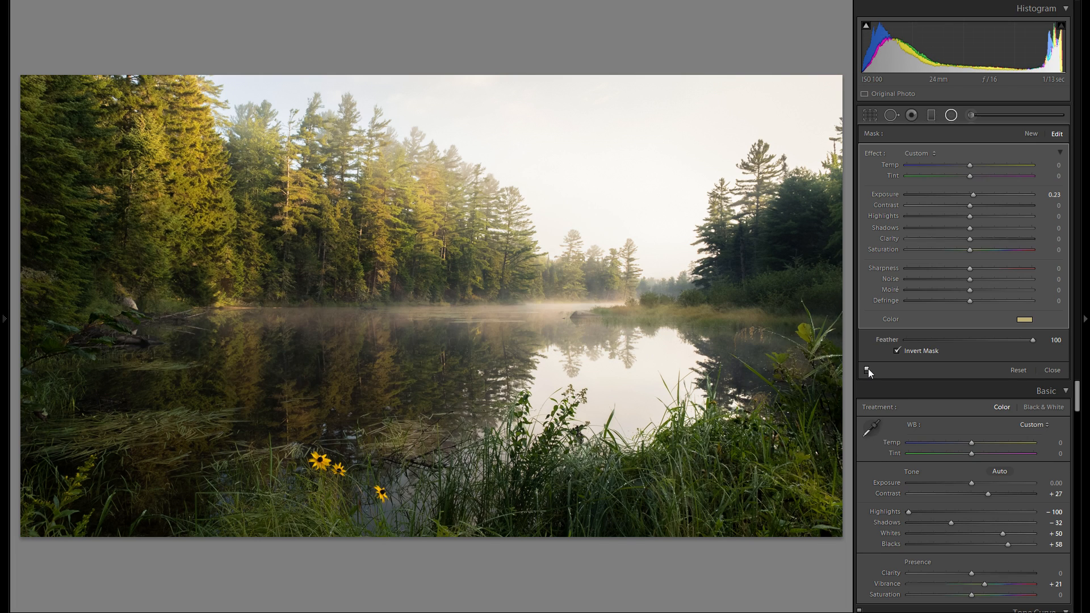
pyautogui.click(867, 369)
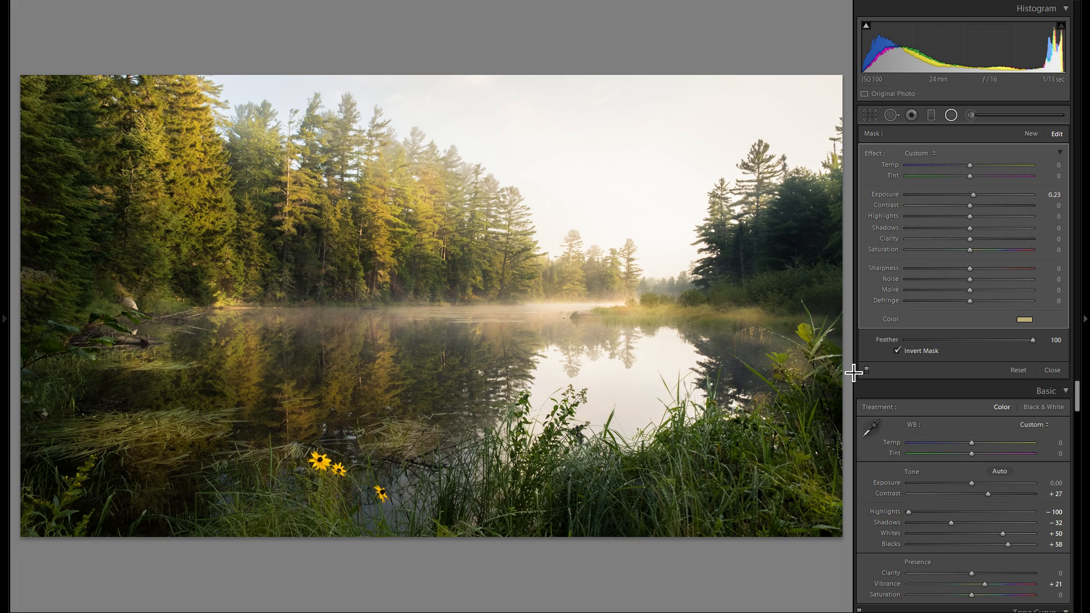
pyautogui.click(866, 371)
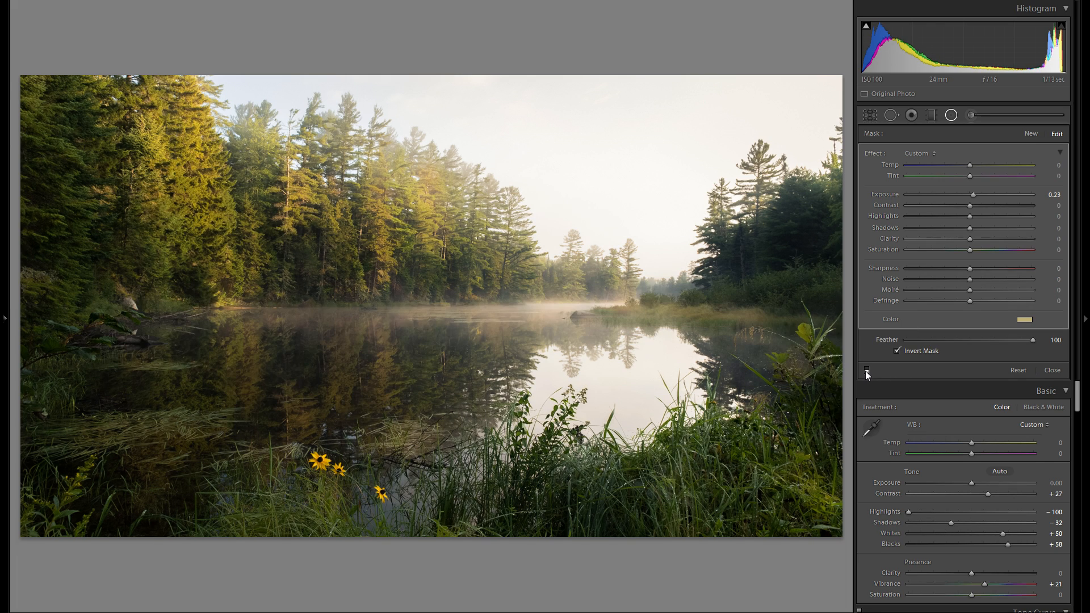
pyautogui.click(866, 370)
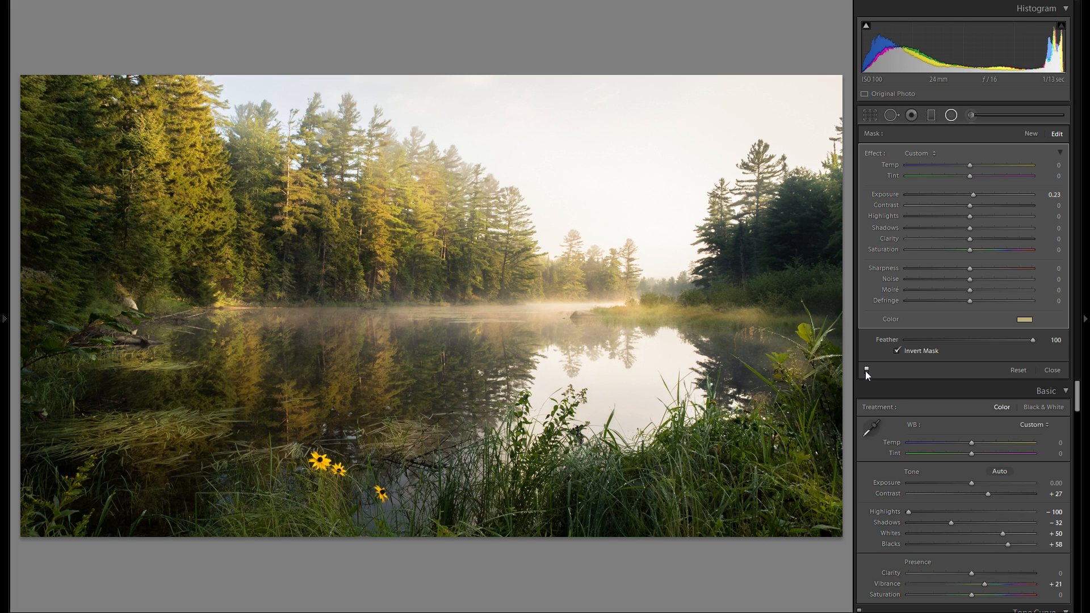
# Add a wide new radial filter for darkening the foreground and set its Exposure to -0.42
pyautogui.click(1032, 133)
pyautogui.moveTo(442, 404); pyautogui.dragTo(678, 455)
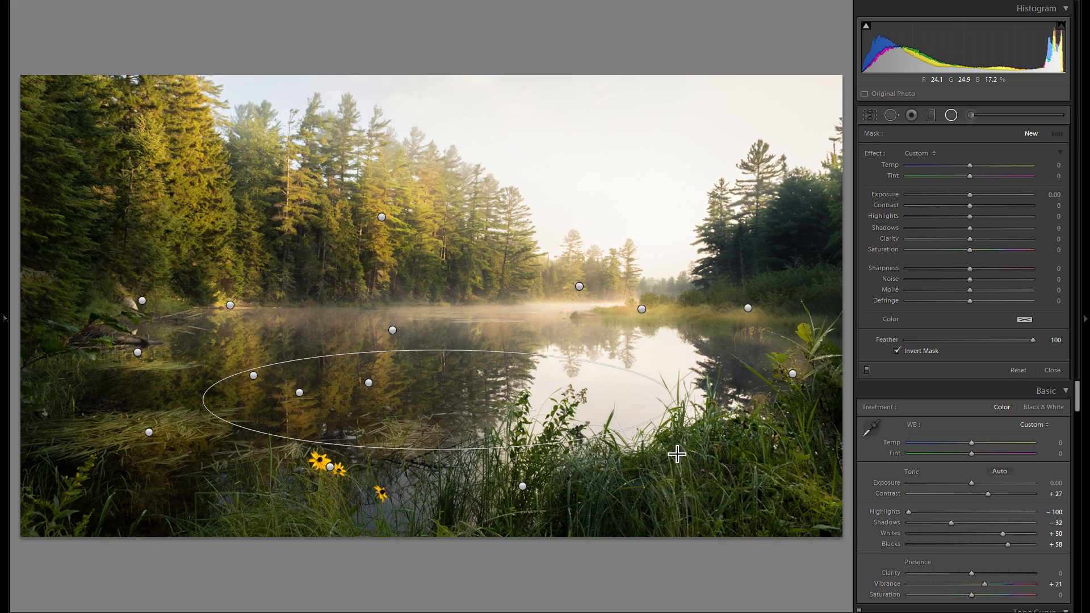
pyautogui.moveTo(971, 194); pyautogui.dragTo(964, 196)
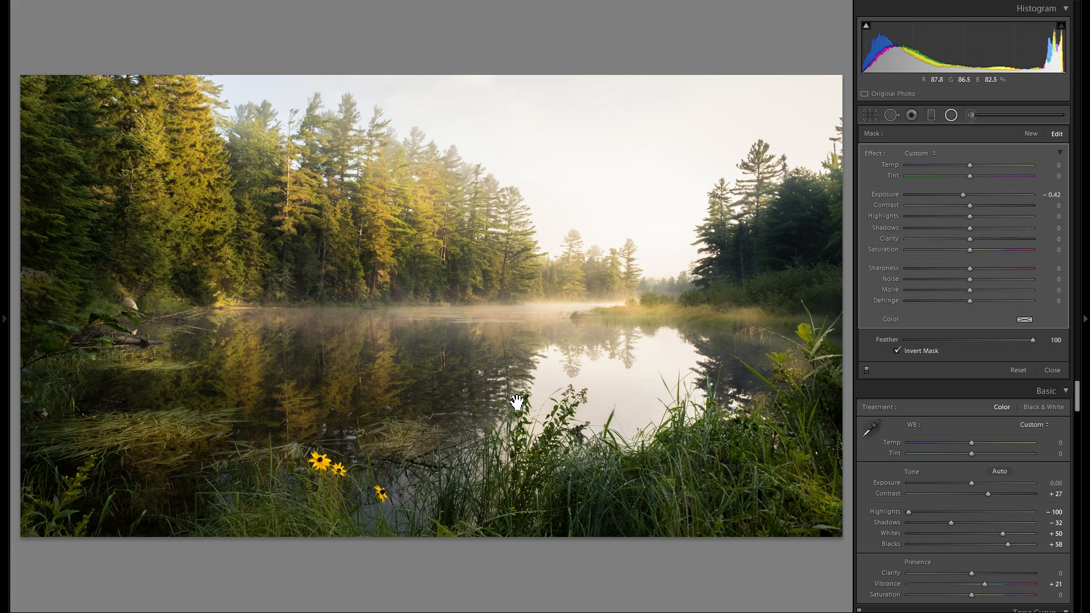
# Duplicate the darkening filter along the foreground and across the left bank's tree line, and set the tree-line copy's Contrast to 36
pyautogui.rightClick(771, 517)
pyautogui.click(784, 517)
pyautogui.moveTo(764, 512); pyautogui.dragTo(159, 381)
pyautogui.moveTo(489, 305); pyautogui.dragTo(443, 279)
pyautogui.moveTo(969, 205); pyautogui.dragTo(992, 206)
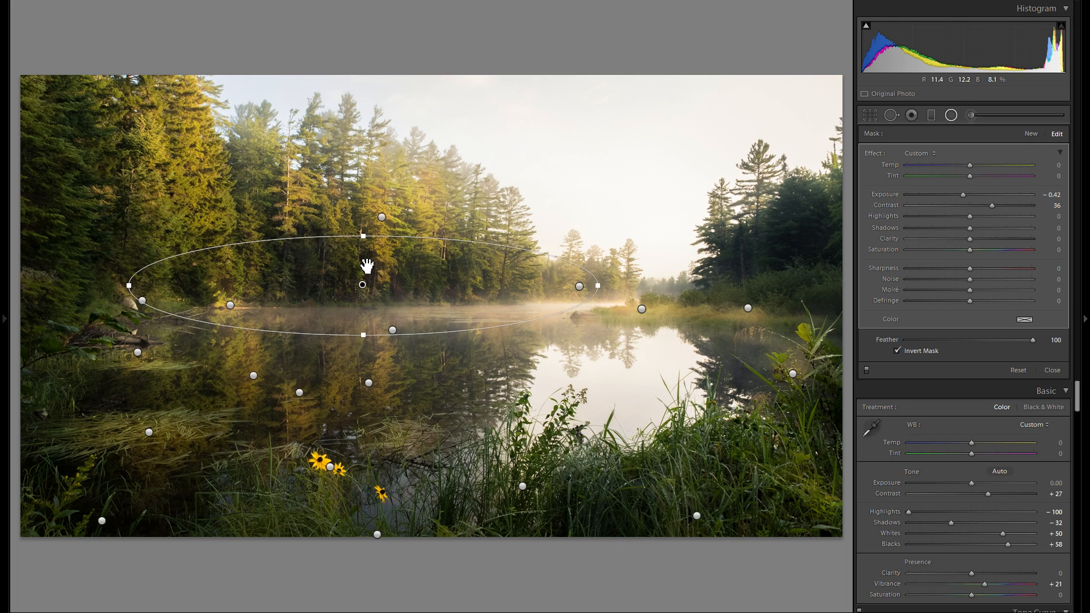
# Duplicate the tree-line filter onto the far right shore, make it narrower, tilt it, and set its Exposure to -0.52
pyautogui.rightClick(391, 258)
pyautogui.click(443, 264)
pyautogui.moveTo(446, 292); pyautogui.dragTo(691, 322)
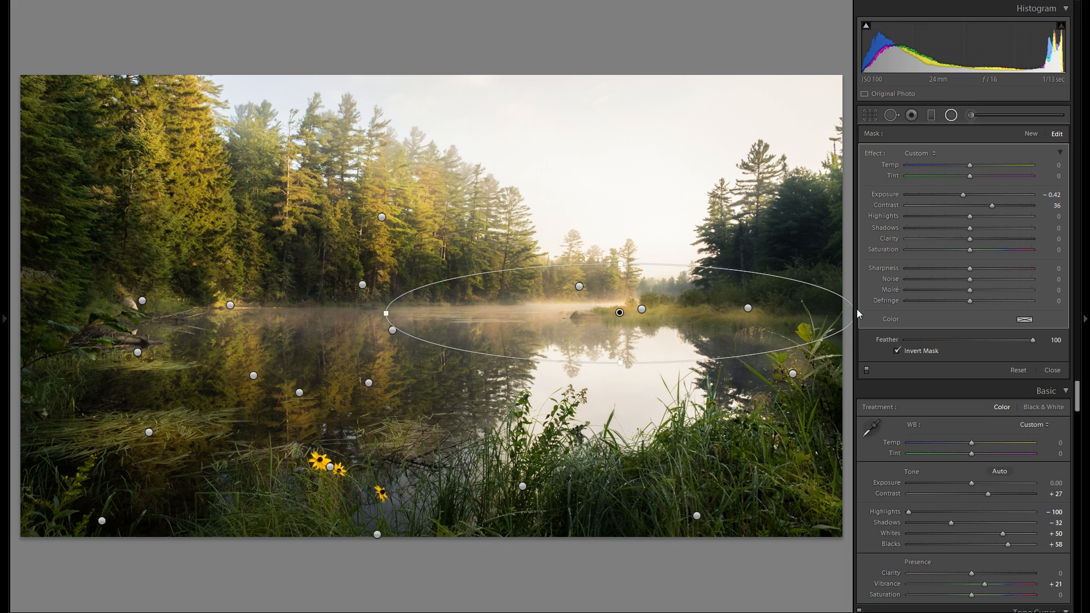
pyautogui.moveTo(609, 305); pyautogui.dragTo(683, 314)
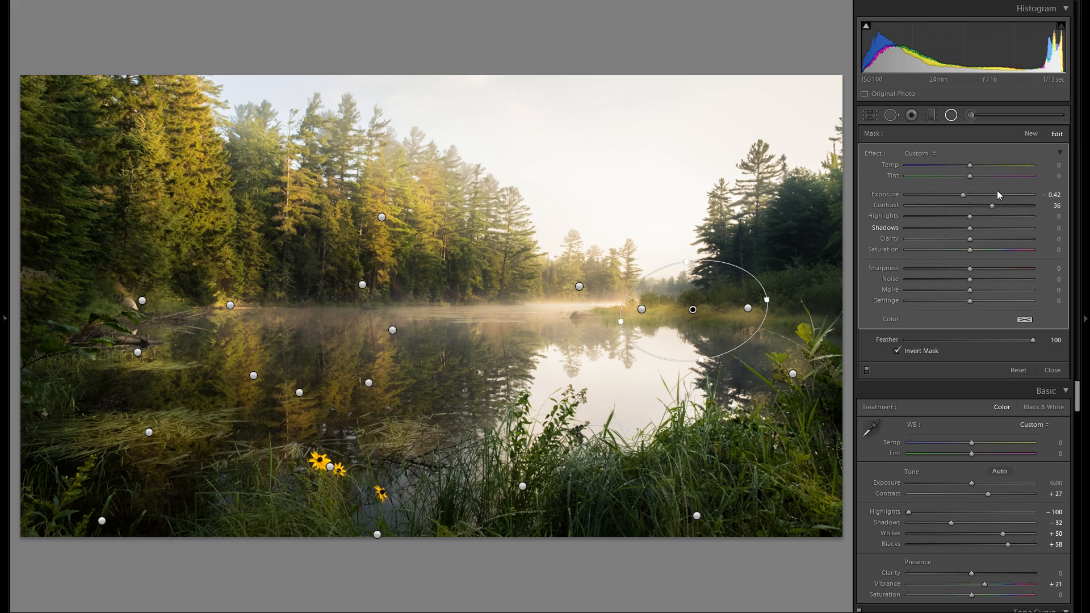
pyautogui.moveTo(965, 193); pyautogui.dragTo(963, 193)
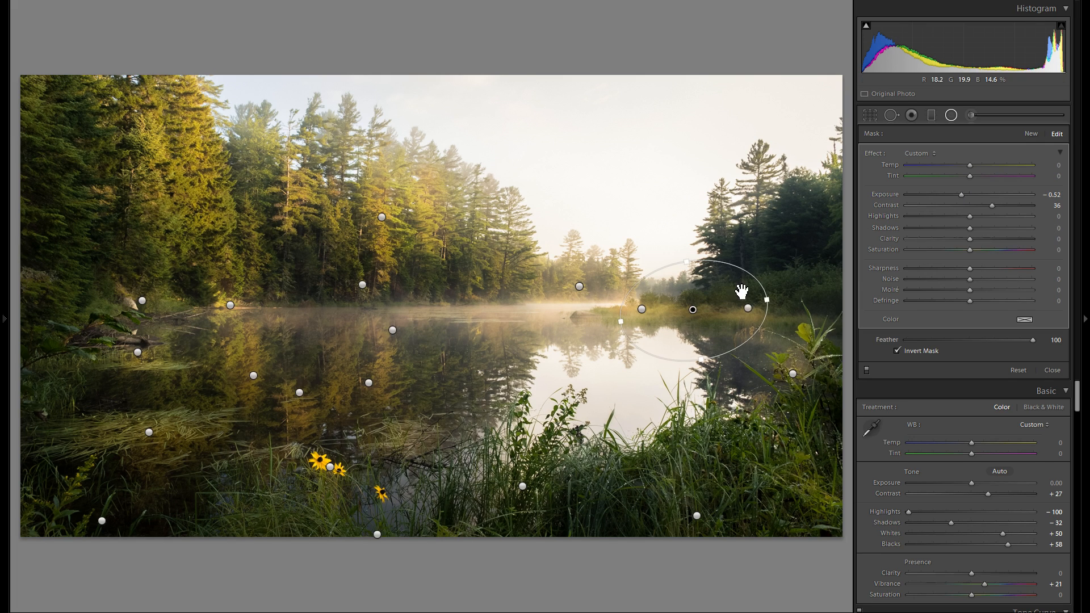
# Duplicate the right-shore darkening filter onto the tree reflections near the left bank and set its Exposure to -0.45
pyautogui.rightClick(731, 295)
pyautogui.click(761, 301)
pyautogui.moveTo(738, 307); pyautogui.dragTo(366, 345)
pyautogui.moveTo(968, 196); pyautogui.dragTo(969, 195)
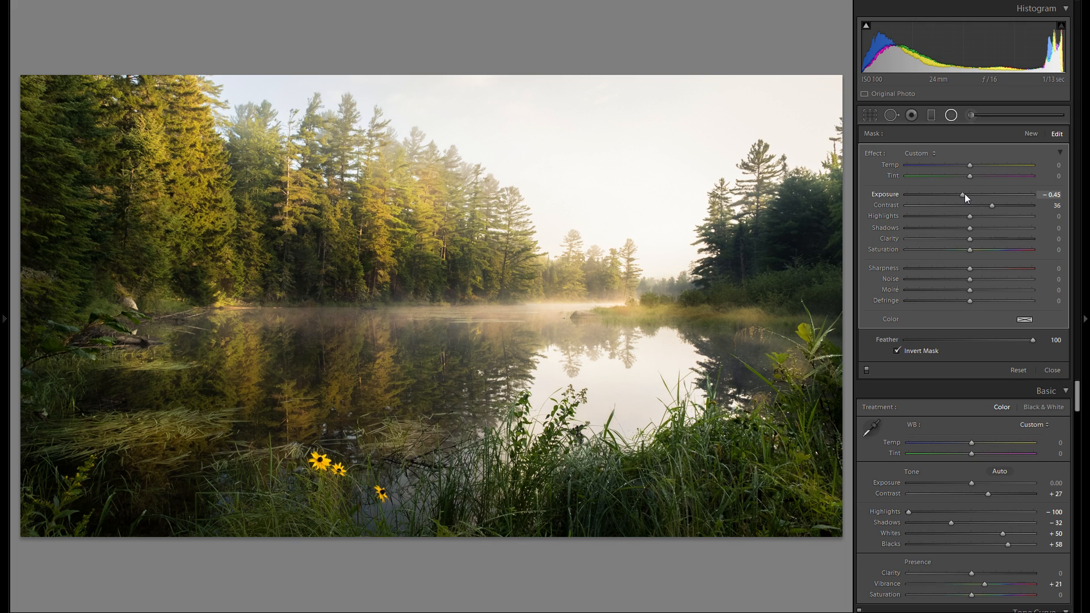
# Duplicate the reflection filter onto the shaded trees directly above, and set its Exposure to -0.34 and Contrast to 20
pyautogui.rightClick(338, 349)
pyautogui.click(351, 354)
pyautogui.moveTo(339, 330); pyautogui.dragTo(312, 248)
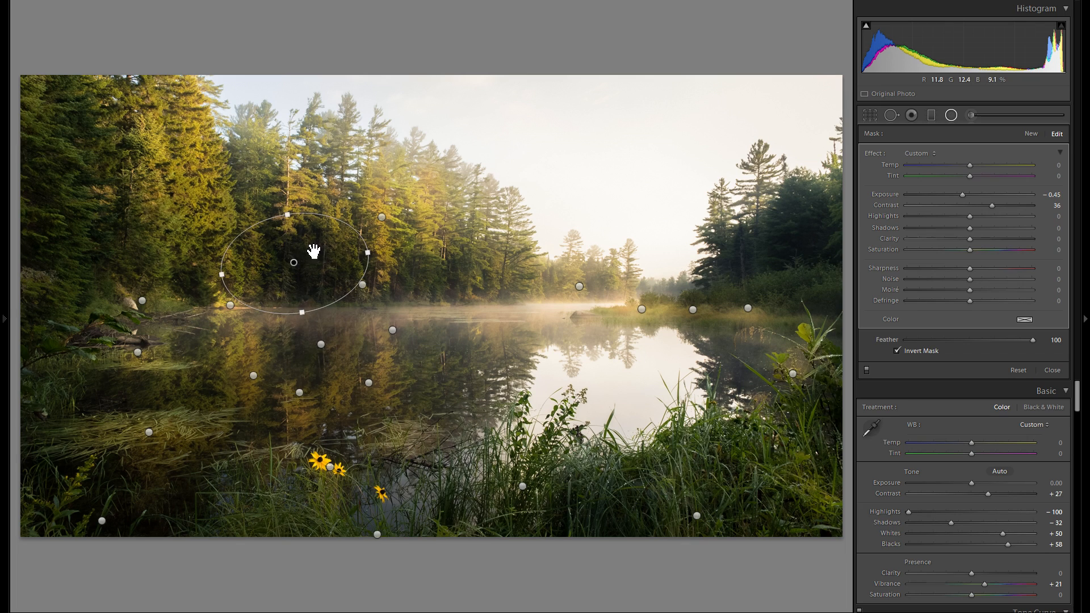
pyautogui.click(964, 192)
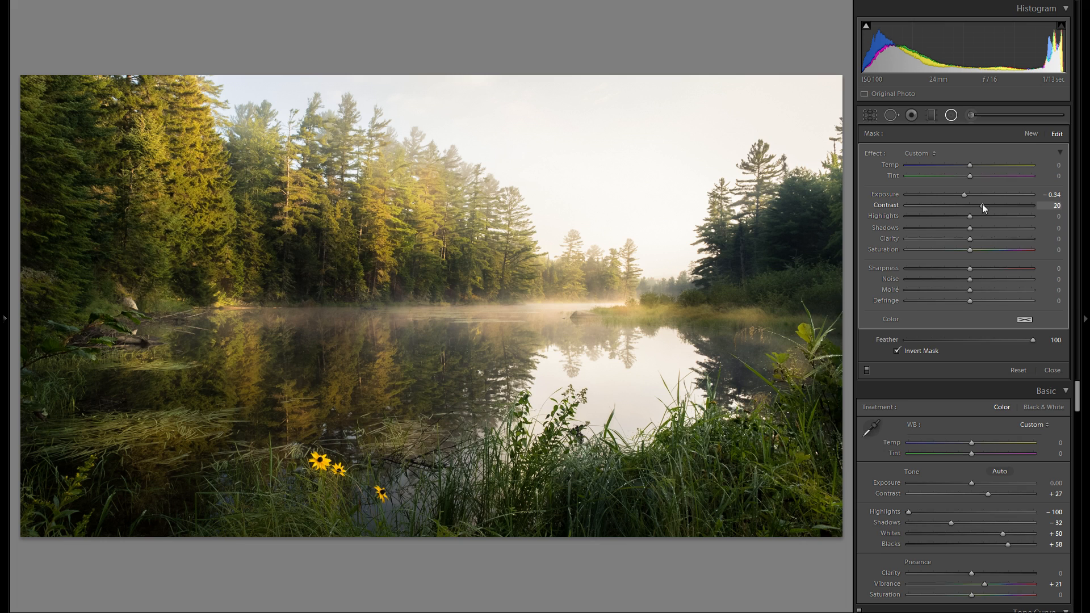
# Duplicate the darkening filter onto the tall trees in the photo's upper-left corner
pyautogui.rightClick(306, 271)
pyautogui.click(335, 278)
pyautogui.moveTo(317, 270); pyautogui.dragTo(103, 148)
# Add copies of the darkening radial filter with Contrast 17 over the foreground grass and at the photo's right edge
pyautogui.click(600, 449)
pyautogui.moveTo(600, 450); pyautogui.dragTo(334, 548)
pyautogui.rightClick(324, 523)
pyautogui.click(344, 523)
pyautogui.moveTo(343, 523); pyautogui.dragTo(871, 280)
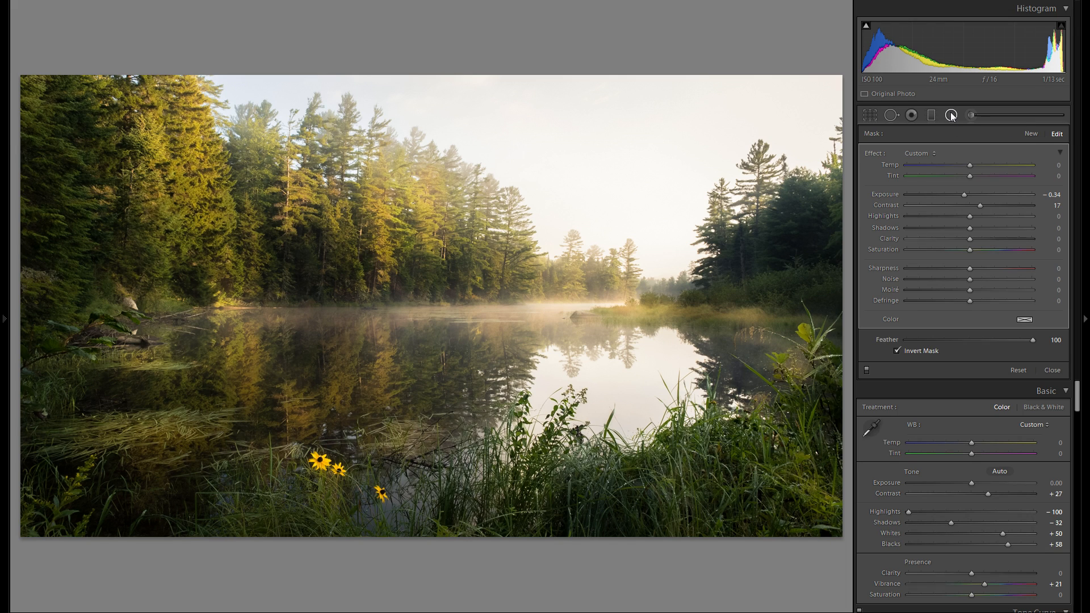
# Compare the photo with all radial filters disabled and enabled twice, leave them enabled, and close the radial filter tool
pyautogui.click(866, 374)
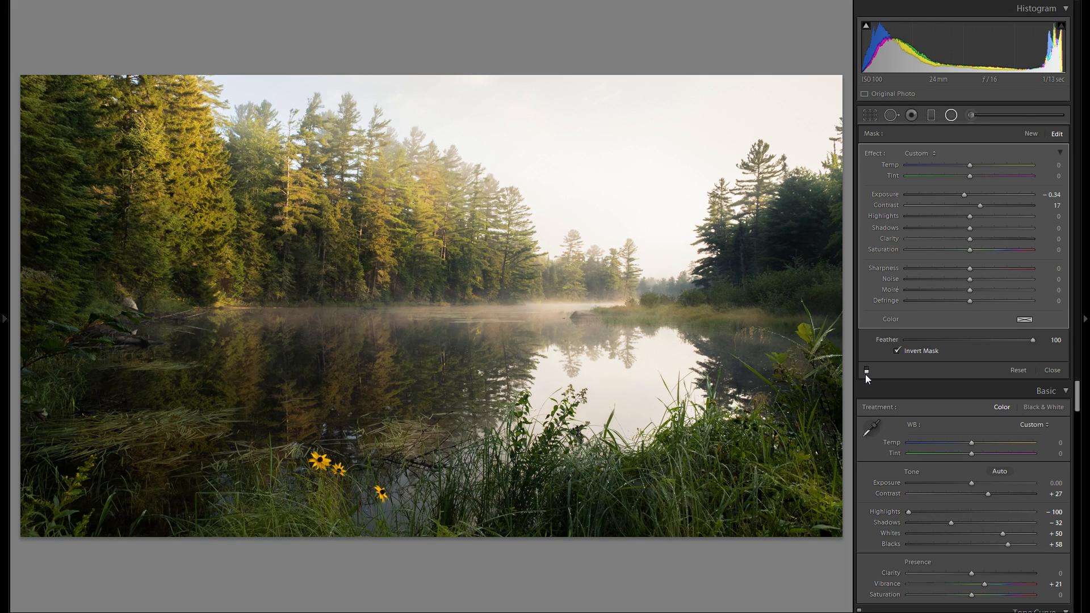
pyautogui.click(865, 373)
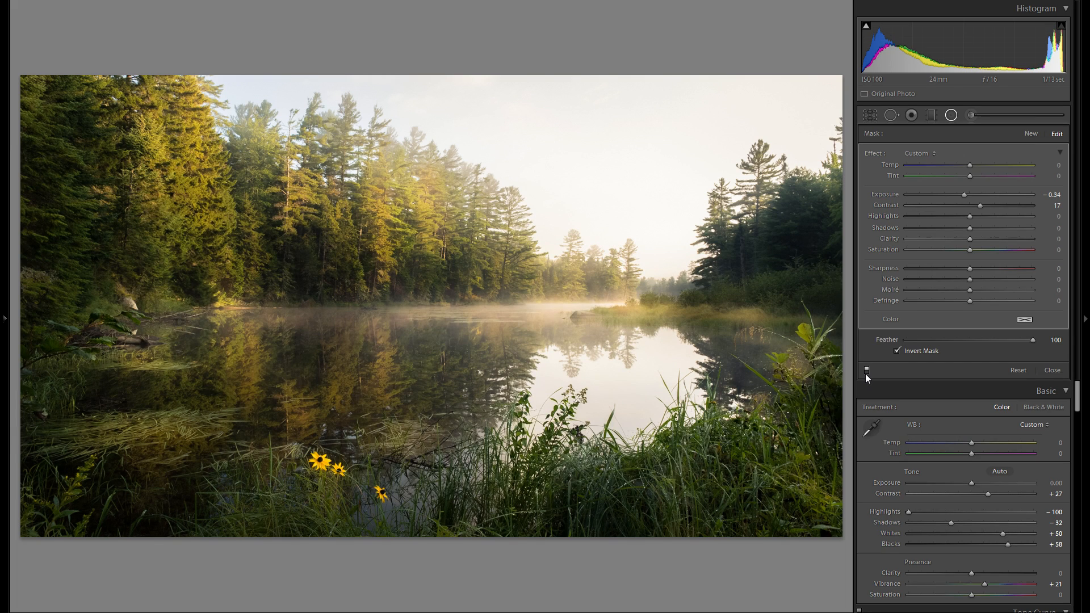
pyautogui.moveTo(614, 330)
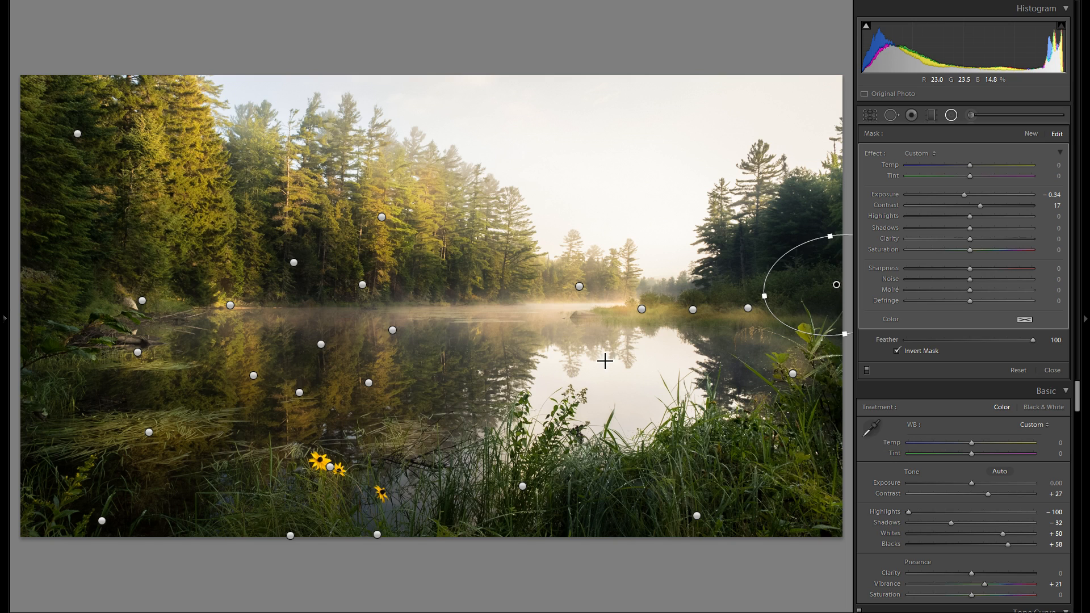
pyautogui.click(867, 370)
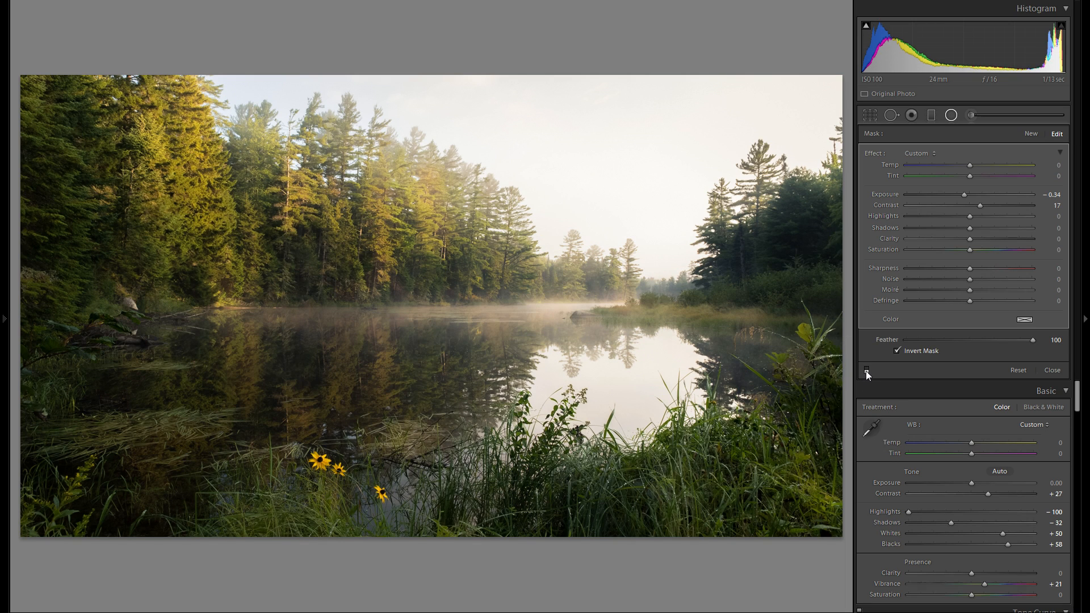
pyautogui.click(866, 370)
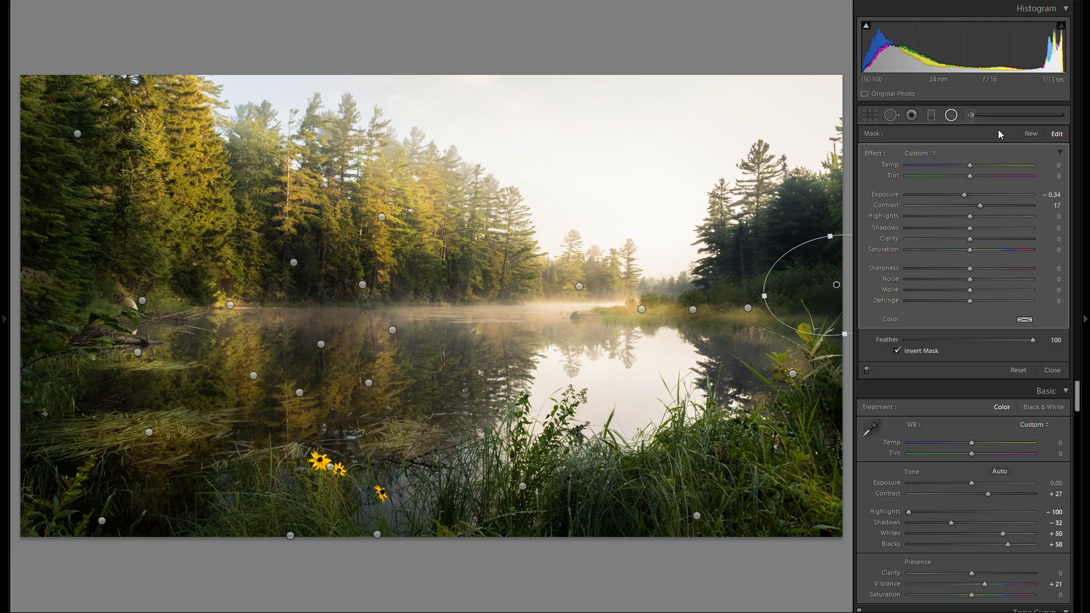
pyautogui.hotkey('shift', 'm')
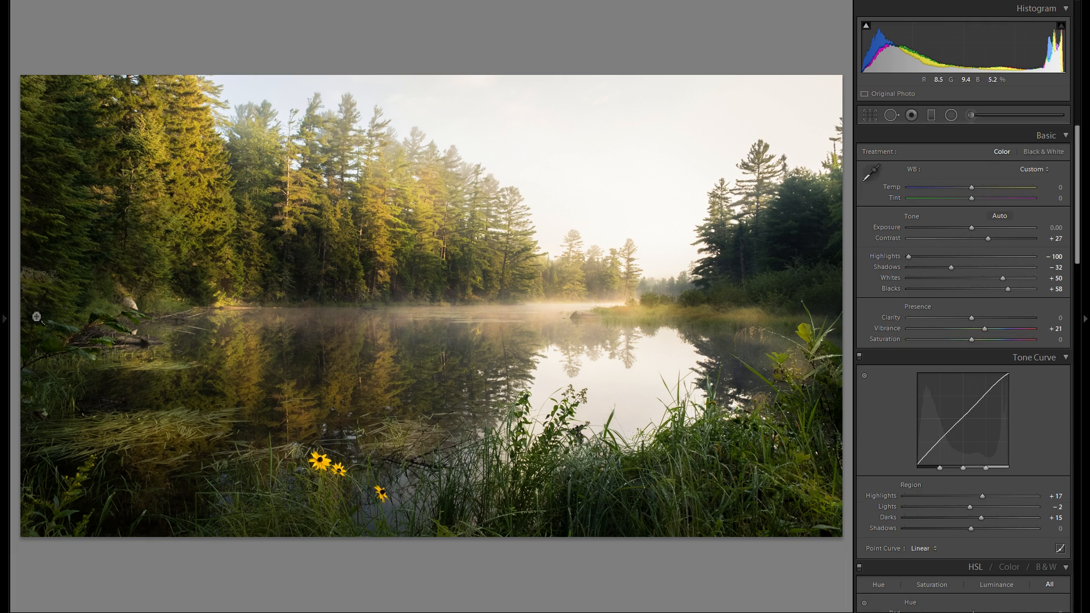
# Compare the import state with the latest edit twice in the photo's history, ending on the latest "Enable Radial Filters" state, and hide the history
pyautogui.click(5, 318)
pyautogui.scroll(-20, 82, 416)
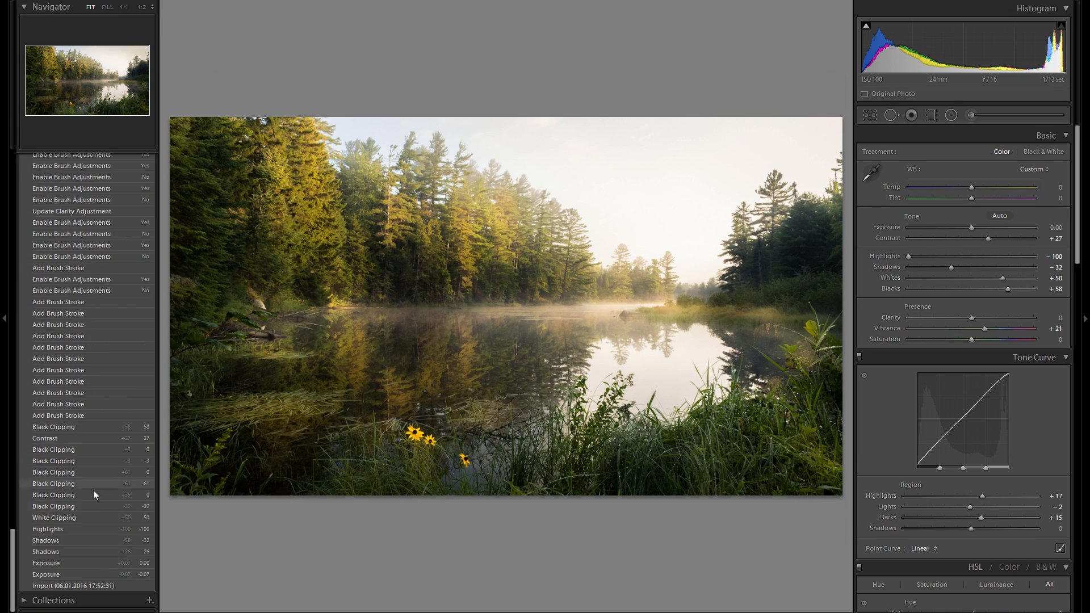
pyautogui.click(73, 587)
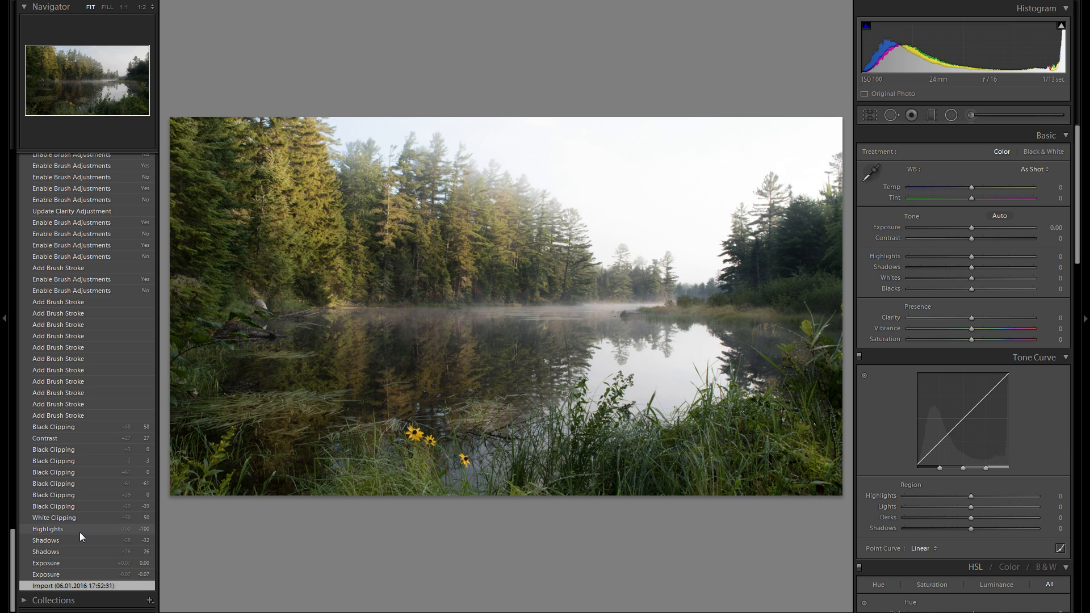
pyautogui.scroll(20, 85, 513)
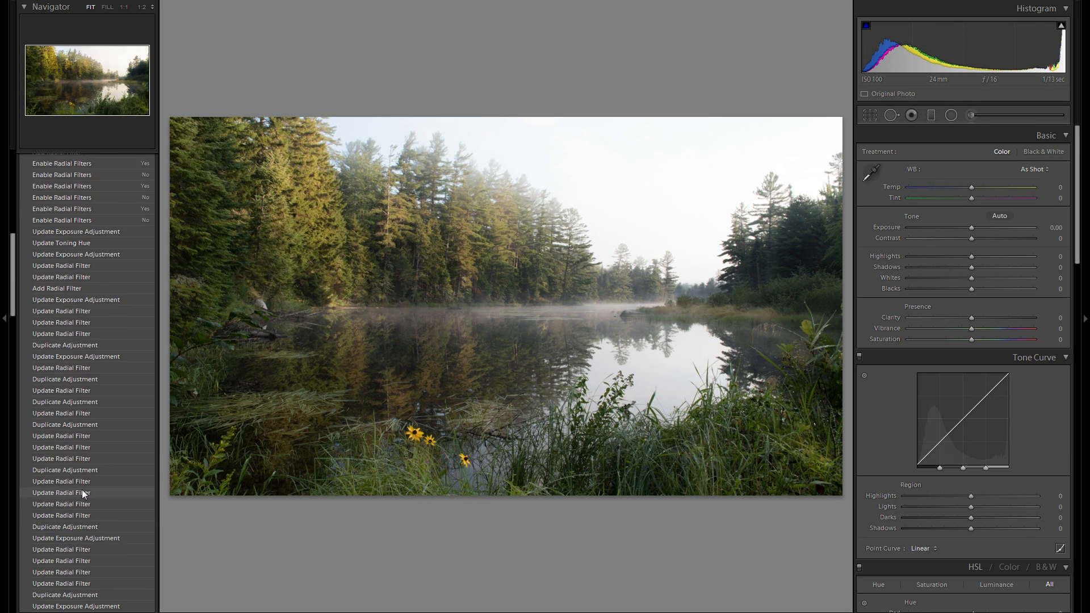
pyautogui.click(70, 206)
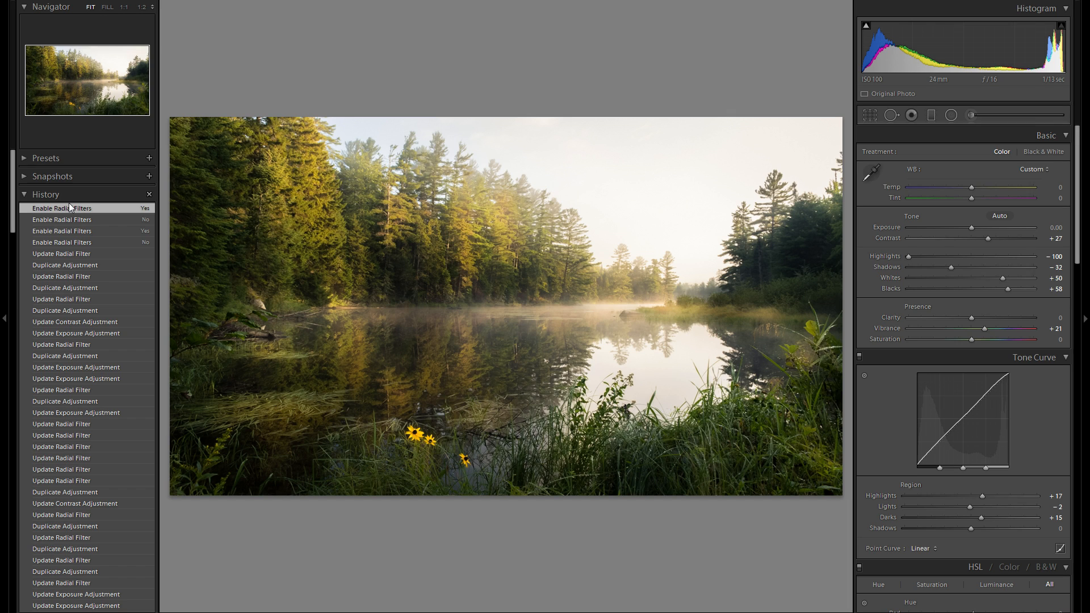
pyautogui.scroll(-20, 102, 427)
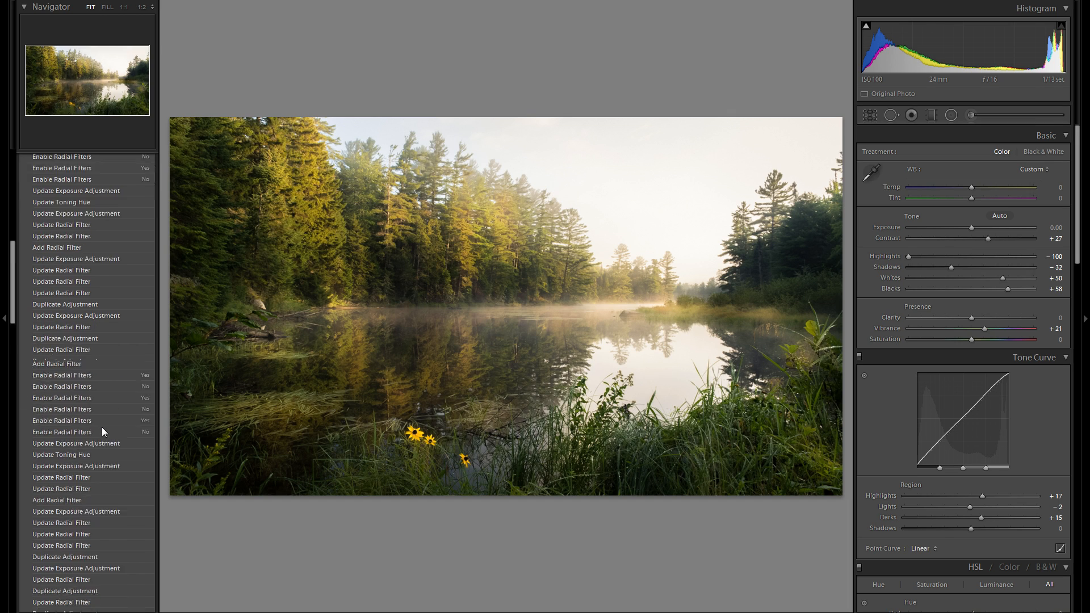
pyautogui.click(85, 582)
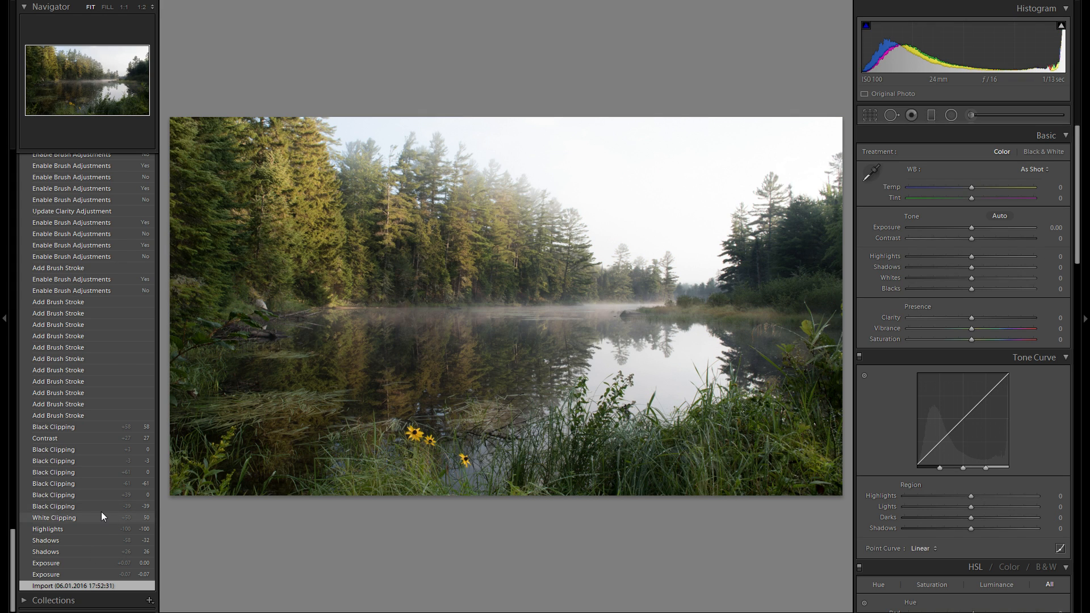
pyautogui.scroll(20, 91, 511)
pyautogui.click(111, 210)
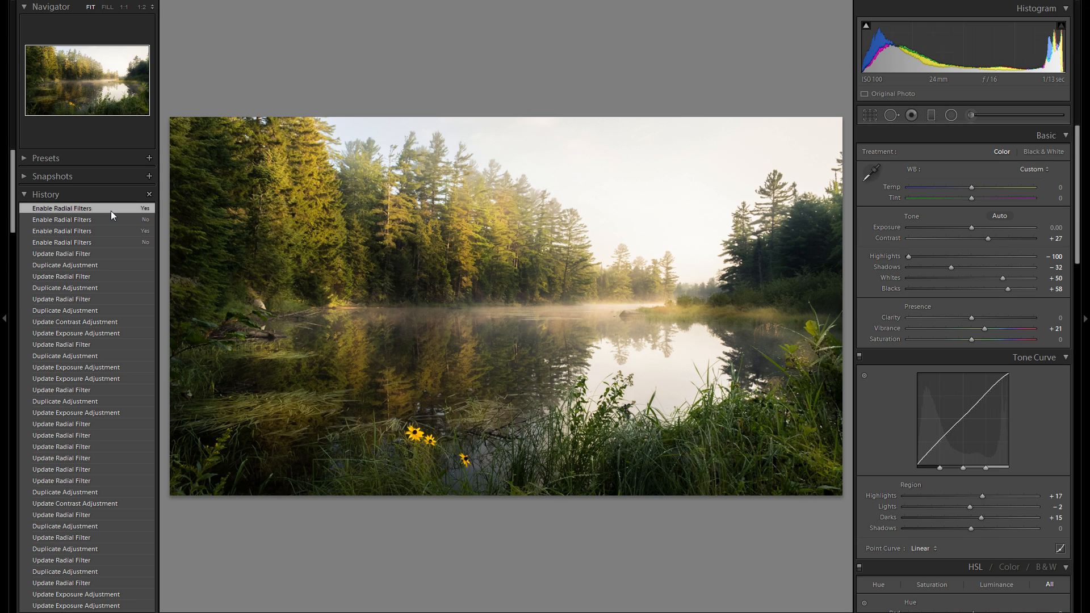
pyautogui.press('F7')
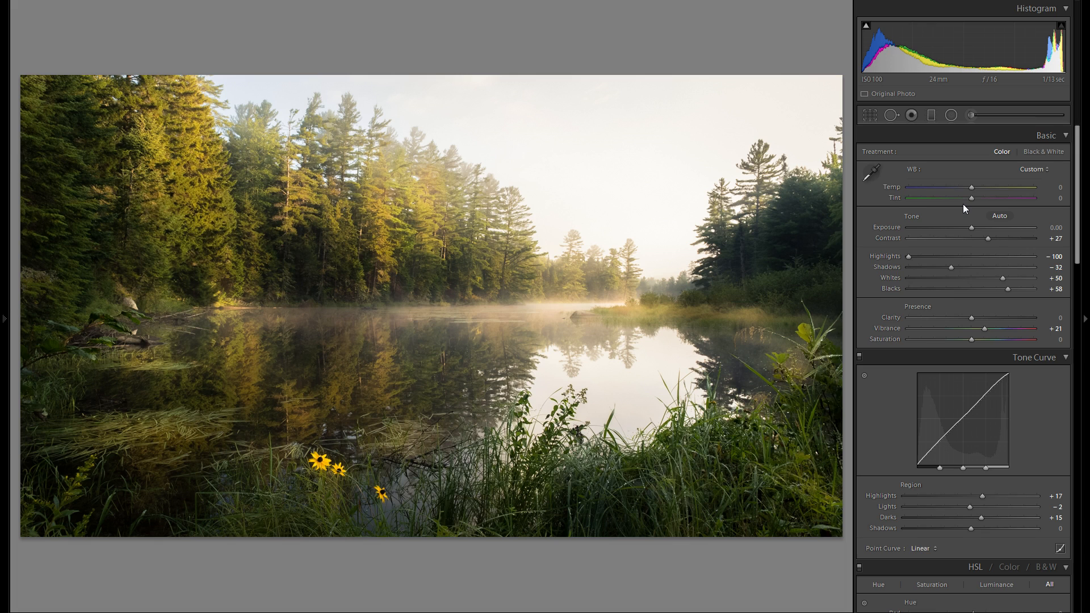
# Compare before and after in side-by-side, split and stacked layouts, ending with the two full photos side by side
pyautogui.press('y')
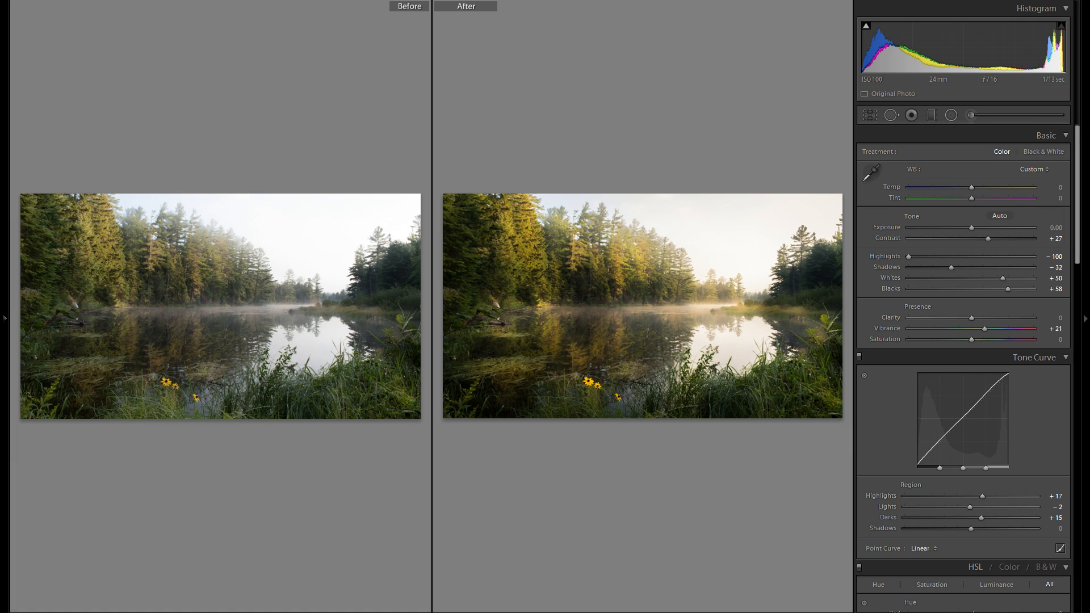
pyautogui.hotkey('shift', 'y')
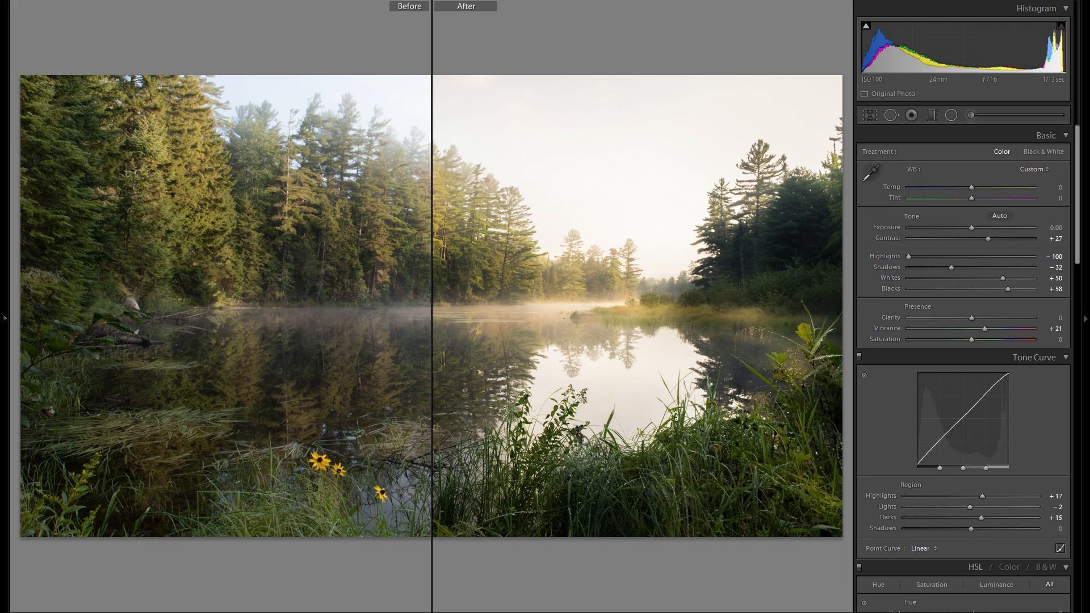
pyautogui.hotkey('alt', 'y')
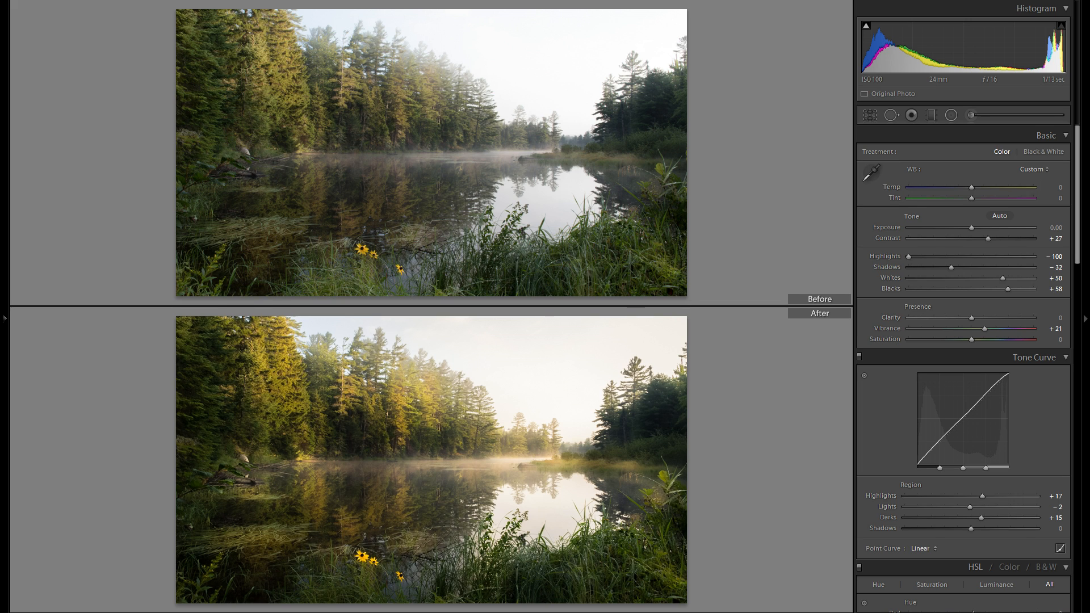
pyautogui.hotkey('shift', 'y')
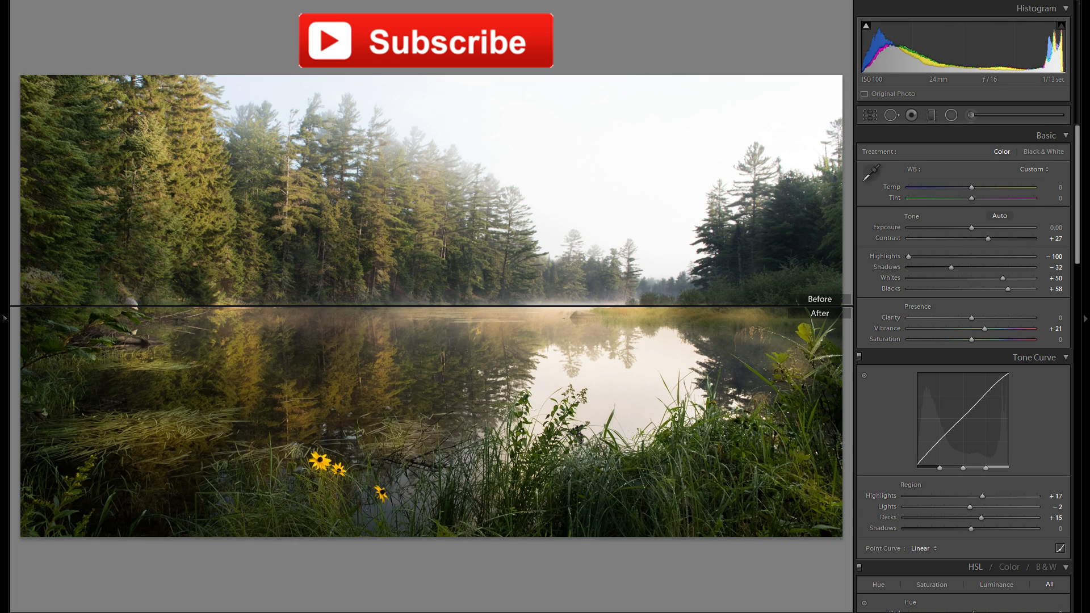
pyautogui.press('y')
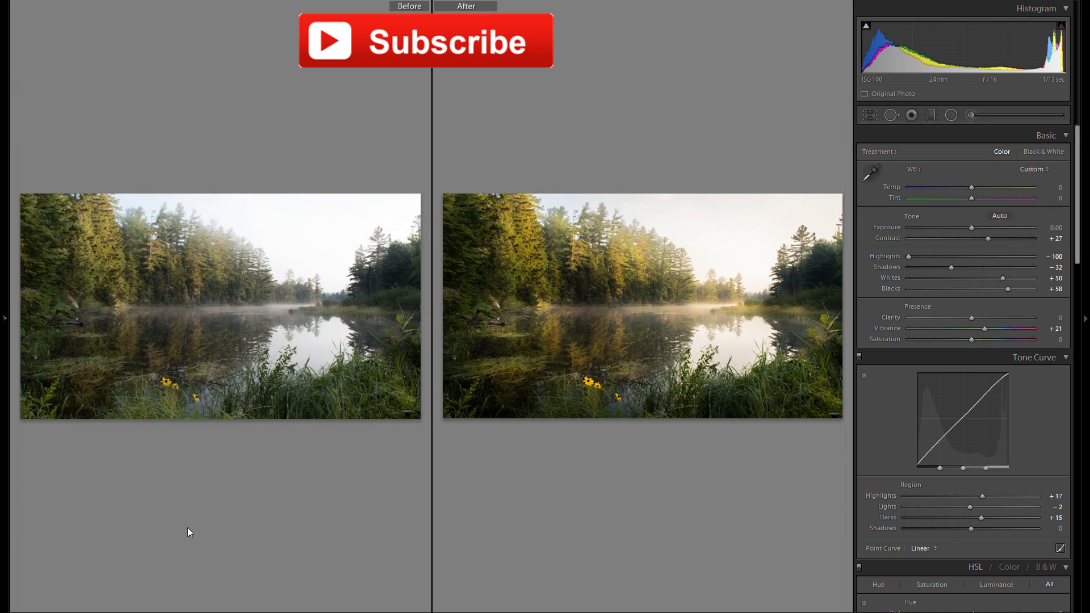